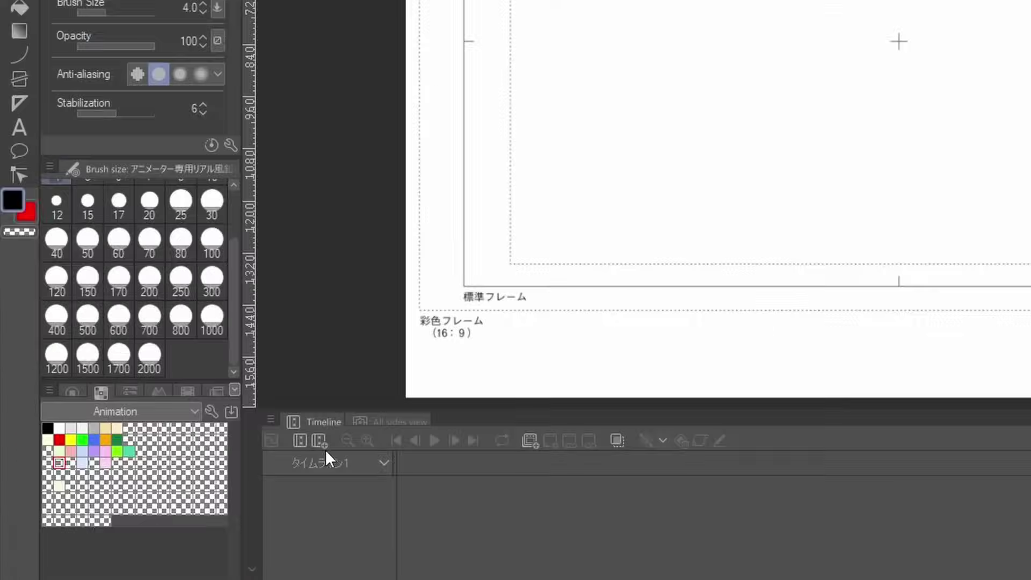
Step: Create a new timeline at 24 frames per second with a playback time of 90 frames
{"action": "left_click", "coordinate": [190, 490]}
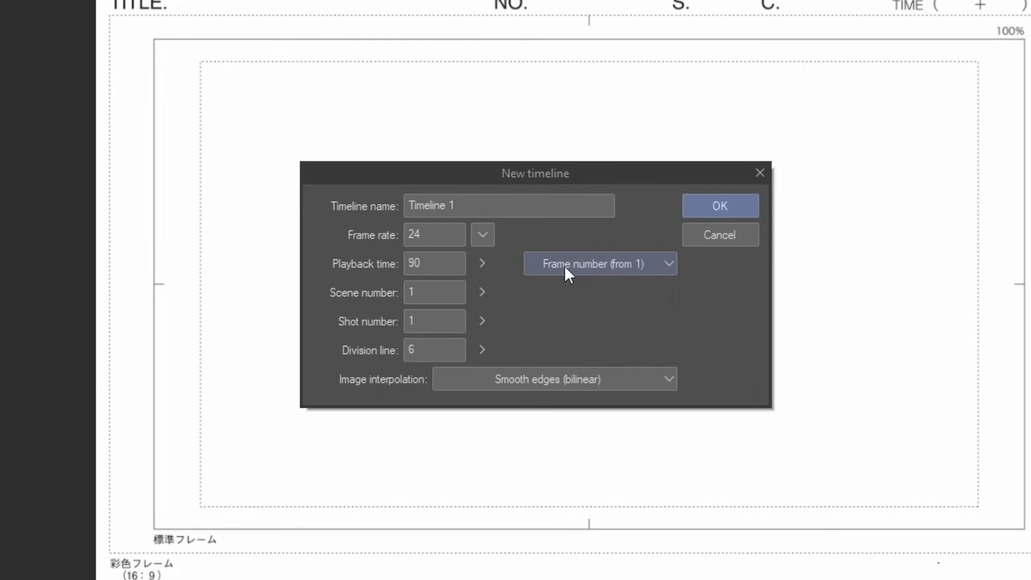
{"action": "left_click", "coordinate": [717, 214]}
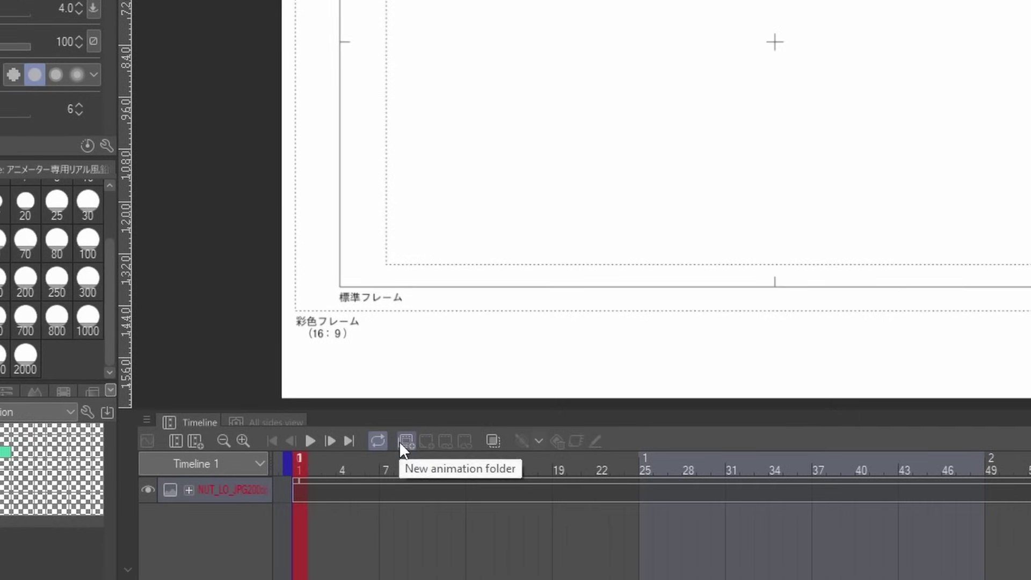
Step: Create an animation folder named A with a new cel, and put the cel's layer inside a layer folder
{"action": "left_click", "coordinate": [400, 441]}
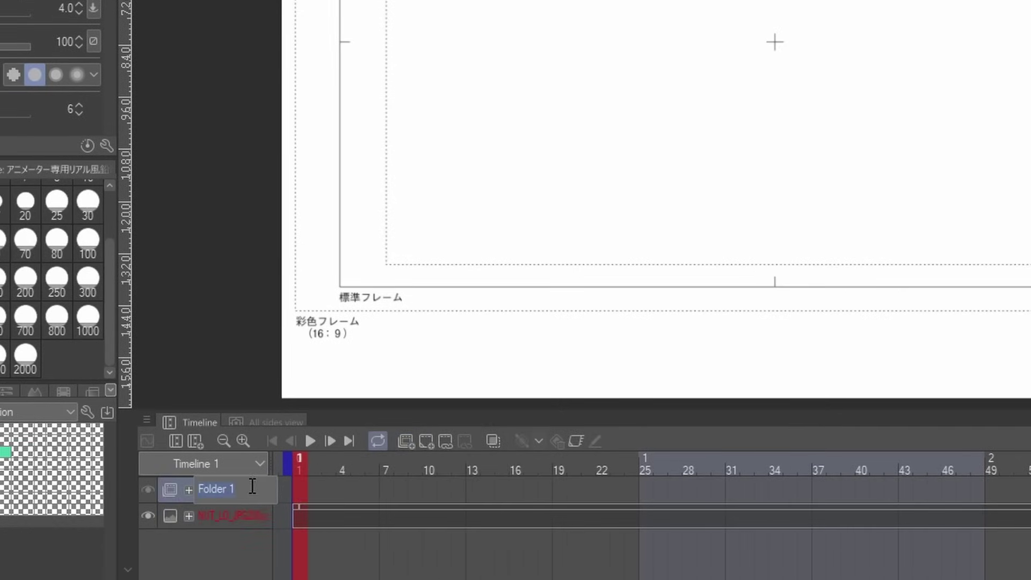
{"action": "left_click", "coordinate": [433, 438]}
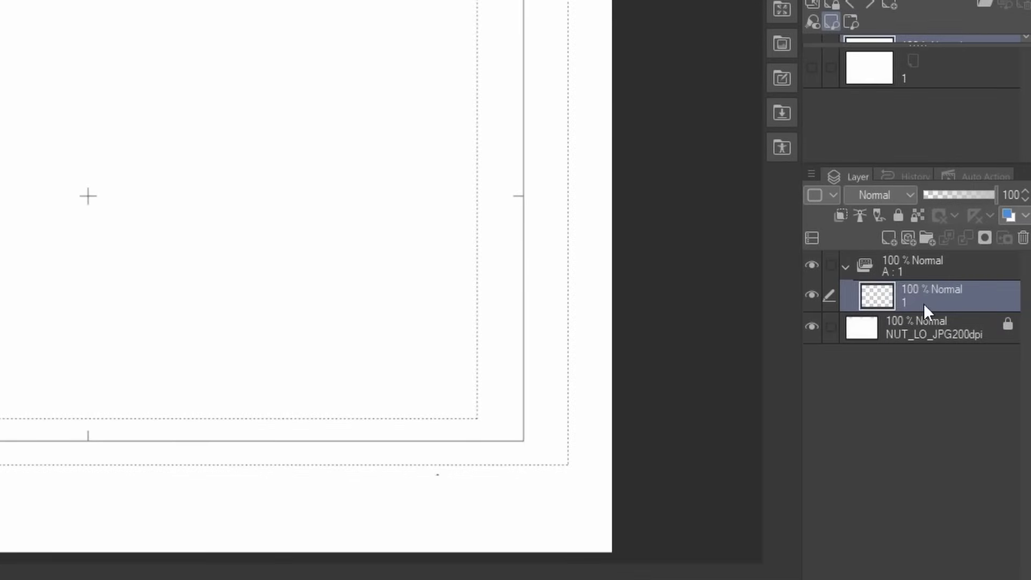
{"action": "left_click_drag", "start_coordinate": [923, 304], "coordinate": [929, 241]}
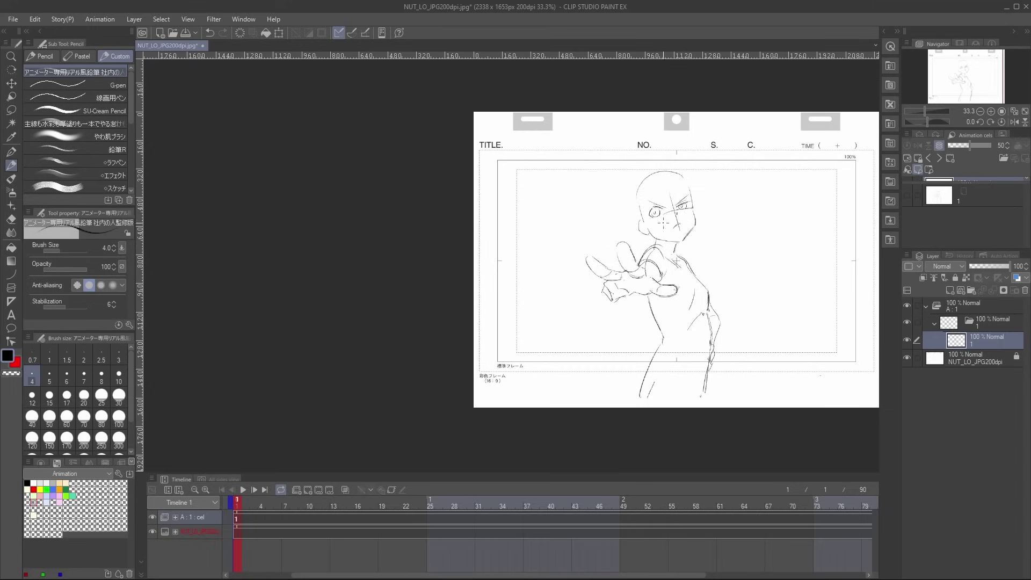
Step: Lower the rough sketch layer's opacity to 21% and add a new layer above it for the clean drawing
{"action": "scroll", "coordinate": [697, 208], "scroll_direction": "up", "scroll_amount": 1}
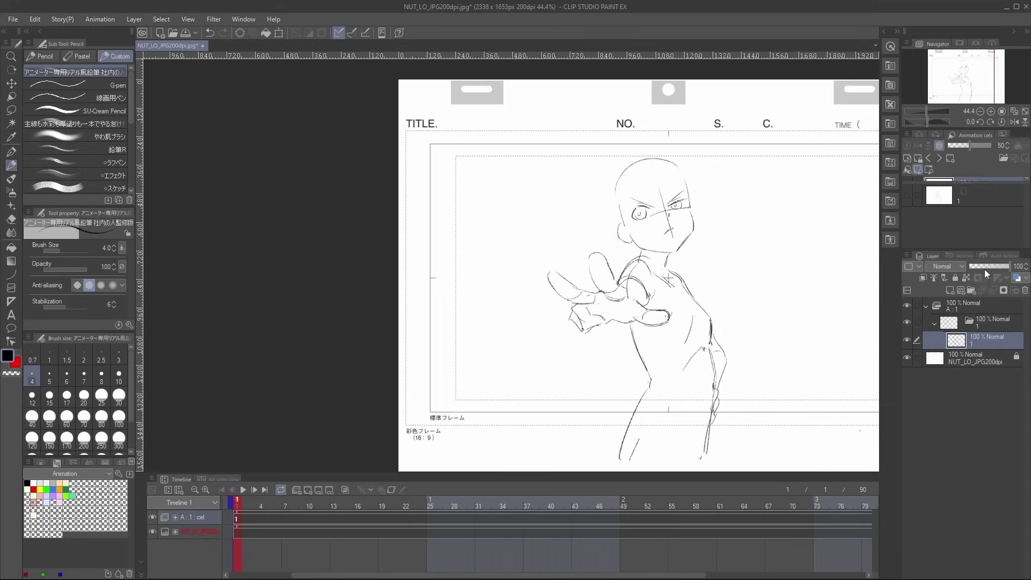
{"action": "left_click", "coordinate": [978, 267]}
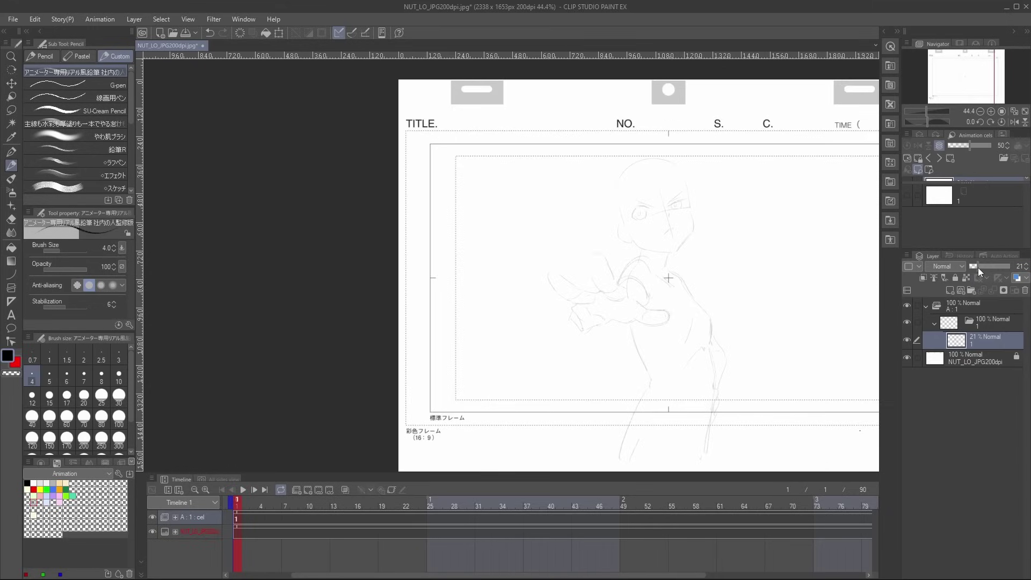
{"action": "left_click", "coordinate": [949, 290]}
Step: Trace the ear, jaw, chin and cheek outline of the face over the faded sketch
{"action": "scroll", "coordinate": [687, 217], "scroll_direction": "up", "scroll_amount": 4}
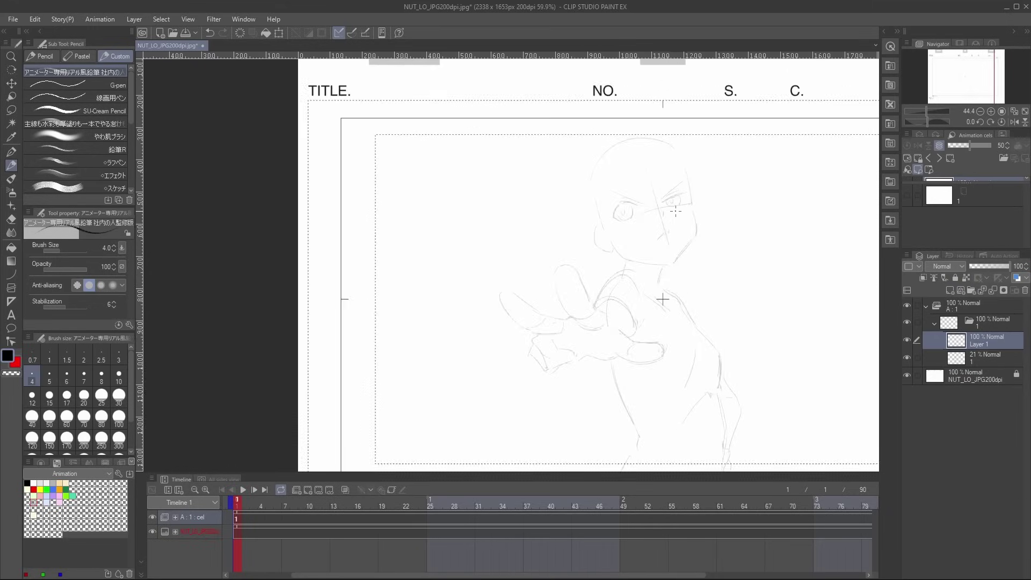
{"action": "left_click_drag", "start_coordinate": [576, 257], "coordinate": [566, 293]}
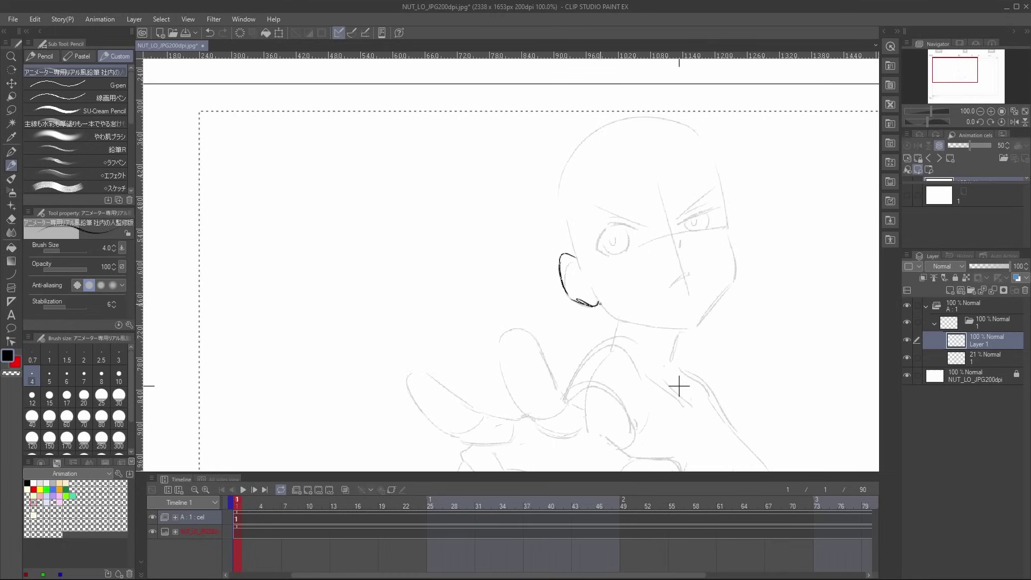
{"action": "key", "text": "ctrl+z"}
{"action": "left_click_drag", "start_coordinate": [614, 316], "coordinate": [697, 329]}
{"action": "mouse_move", "coordinate": [697, 326]}
{"action": "left_mouse_down"}
{"action": "mouse_move", "coordinate": [722, 294]}
{"action": "mouse_move", "coordinate": [728, 229]}
{"action": "left_mouse_up"}
{"action": "key", "text": "ctrl+z"}
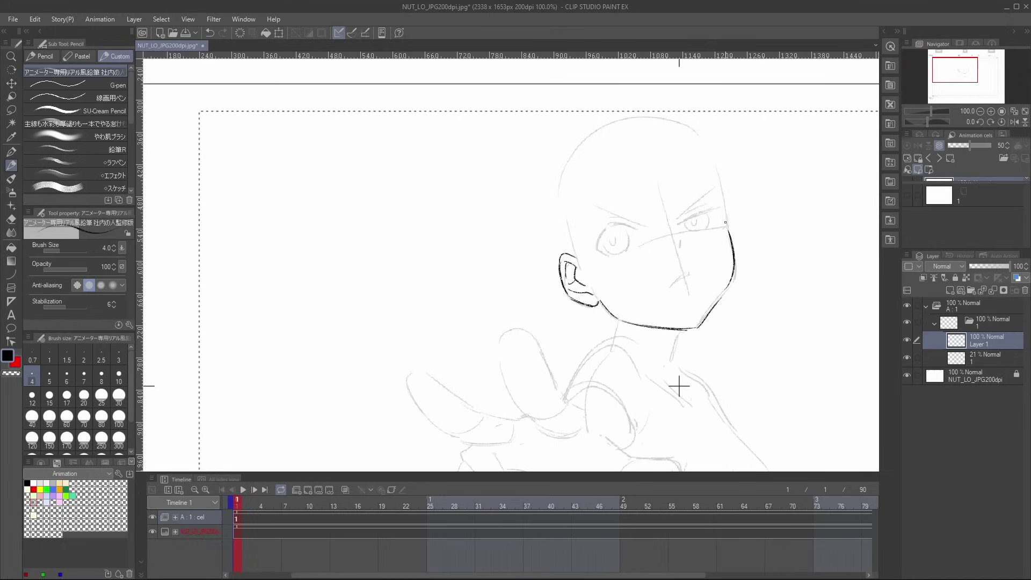
{"action": "left_click_drag", "start_coordinate": [729, 229], "coordinate": [724, 211]}
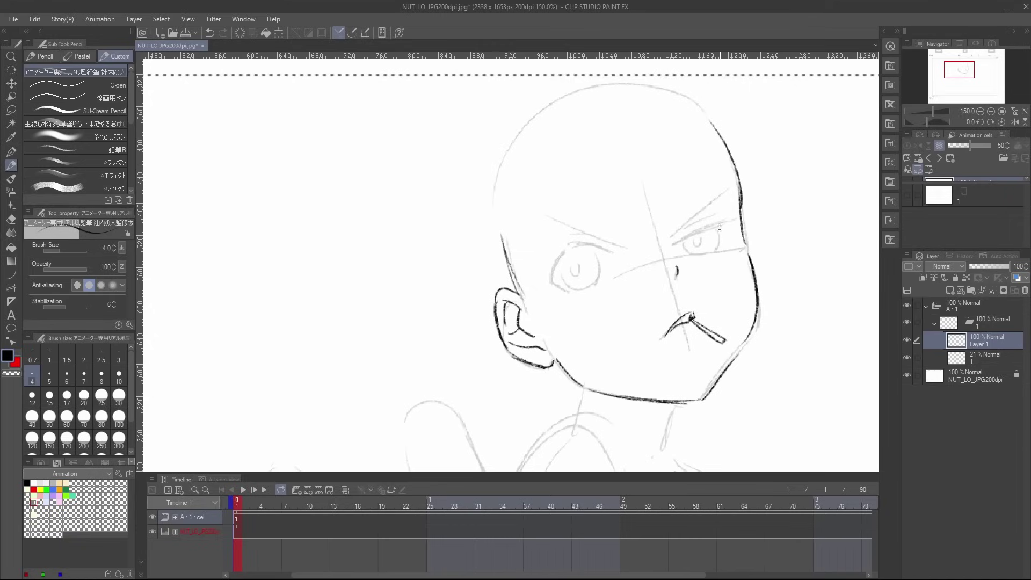
Step: Draw the eye on the far side of the face over the sketch with the pencil
{"action": "left_click_drag", "start_coordinate": [672, 246], "coordinate": [736, 220]}
{"action": "key", "text": "ctrl+z"}
{"action": "mouse_move", "coordinate": [675, 245]}
{"action": "left_mouse_down"}
{"action": "mouse_move", "coordinate": [739, 212]}
{"action": "mouse_move", "coordinate": [732, 239]}
{"action": "mouse_move", "coordinate": [705, 255]}
{"action": "mouse_move", "coordinate": [728, 252]}
{"action": "left_mouse_up"}
{"action": "key", "text": "e"}
{"action": "key", "text": "p"}
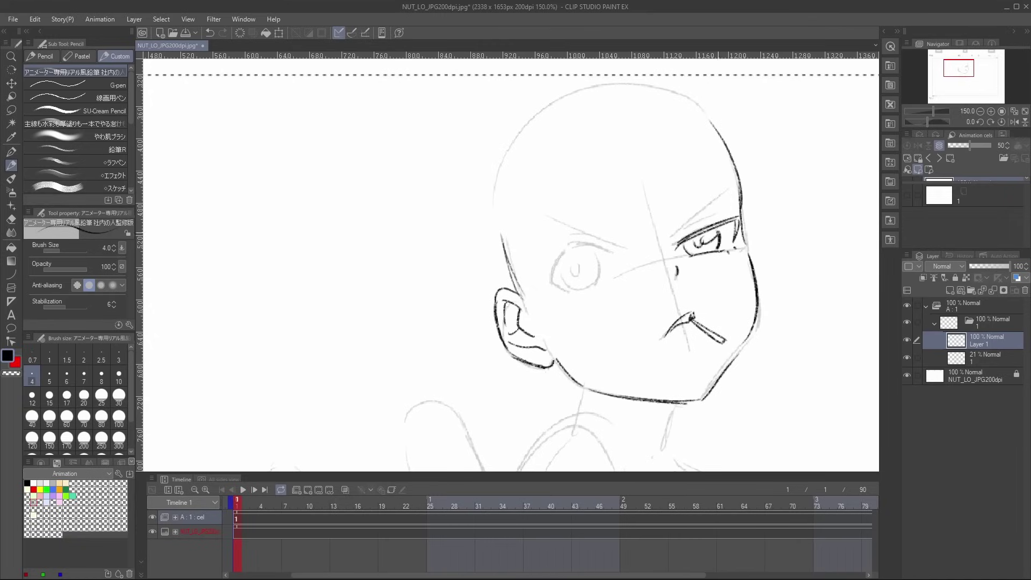
Step: Draw the eye nearer the ear, redoing its outline and iris strokes and erasing stray lines
{"action": "left_click_drag", "start_coordinate": [570, 242], "coordinate": [602, 240]}
{"action": "key", "text": "ctrl+z"}
{"action": "left_click_drag", "start_coordinate": [601, 241], "coordinate": [578, 281]}
{"action": "mouse_move", "coordinate": [593, 247]}
{"action": "left_mouse_down"}
{"action": "mouse_move", "coordinate": [597, 288]}
{"action": "mouse_move", "coordinate": [585, 286]}
{"action": "left_mouse_up"}
{"action": "key", "text": "ctrl+z"}
{"action": "key", "text": "ctrl+z"}
{"action": "key", "text": "e"}
{"action": "mouse_move", "coordinate": [594, 244]}
{"action": "left_mouse_down"}
{"action": "mouse_move", "coordinate": [599, 289]}
{"action": "mouse_move", "coordinate": [666, 255]}
{"action": "left_mouse_up"}
{"action": "key", "text": "p"}
Step: Refine the far eye, then lasso part of it and shift it slightly with a transform
{"action": "key", "text": "ctrl+minus"}
{"action": "left_click_drag", "start_coordinate": [703, 214], "coordinate": [774, 195]}
{"action": "scroll", "coordinate": [775, 195], "scroll_direction": "up", "scroll_amount": 2}
{"action": "key", "text": "m"}
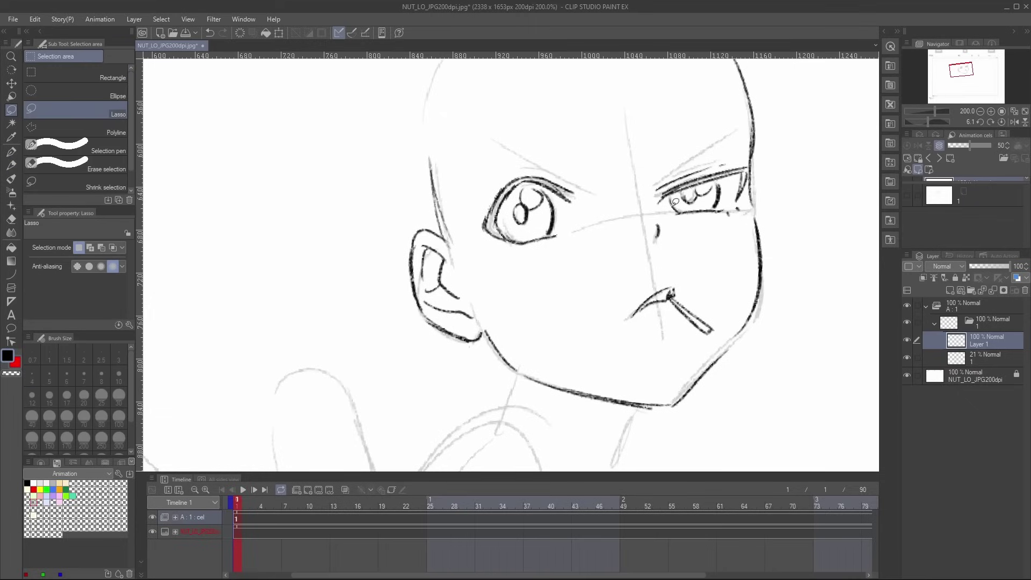
{"action": "mouse_move", "coordinate": [668, 197]}
{"action": "left_mouse_down"}
{"action": "mouse_move", "coordinate": [714, 228]}
{"action": "mouse_move", "coordinate": [734, 187]}
{"action": "mouse_move", "coordinate": [672, 196]}
{"action": "left_mouse_up"}
{"action": "key", "text": "ctrl+t"}
{"action": "left_click_drag", "start_coordinate": [700, 204], "coordinate": [698, 206]}
{"action": "left_click", "coordinate": [677, 254]}
Step: Add a lash stroke to the outer lid line of the eye nearer the ear with the pencil
{"action": "scroll", "coordinate": [677, 258], "scroll_direction": "down", "scroll_amount": 1}
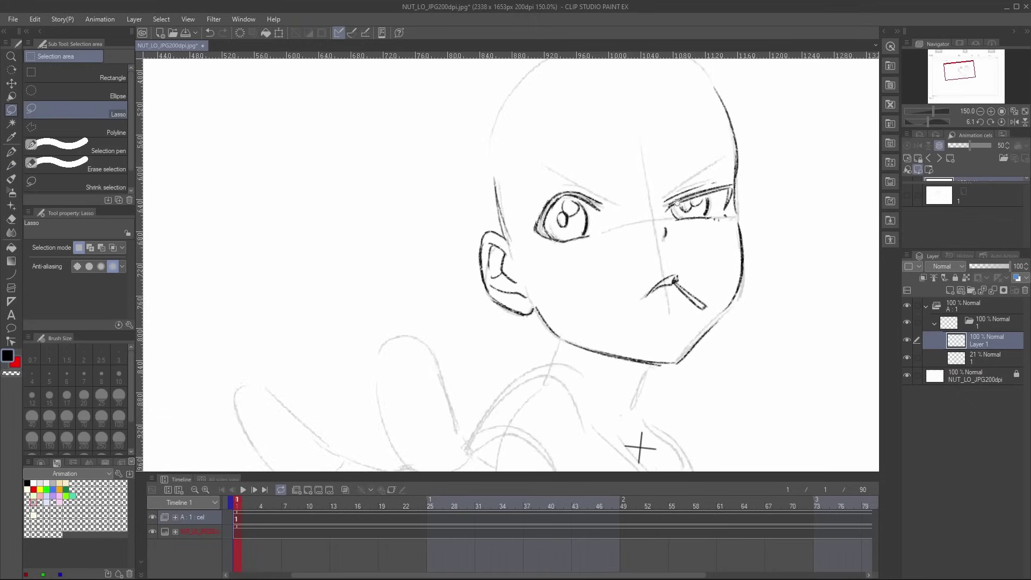
{"action": "left_click_drag", "start_coordinate": [564, 252], "coordinate": [615, 311]}
{"action": "key", "text": "p"}
{"action": "left_click_drag", "start_coordinate": [626, 260], "coordinate": [650, 239]}
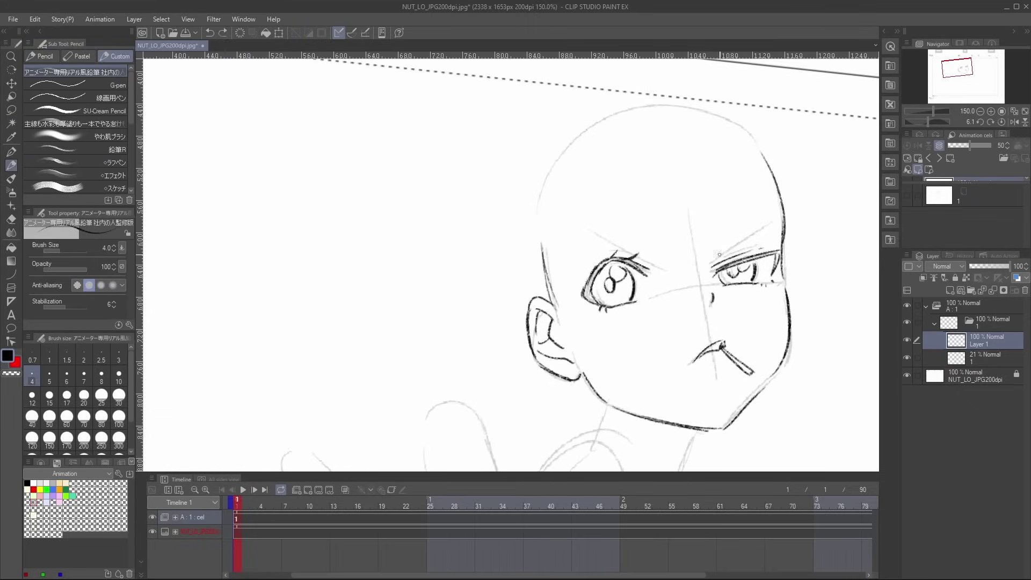
Step: Draw the bangs strands across the forehead and a hair clip, redoing the strokes that miss
{"action": "scroll", "coordinate": [757, 365], "scroll_direction": "down", "scroll_amount": 1}
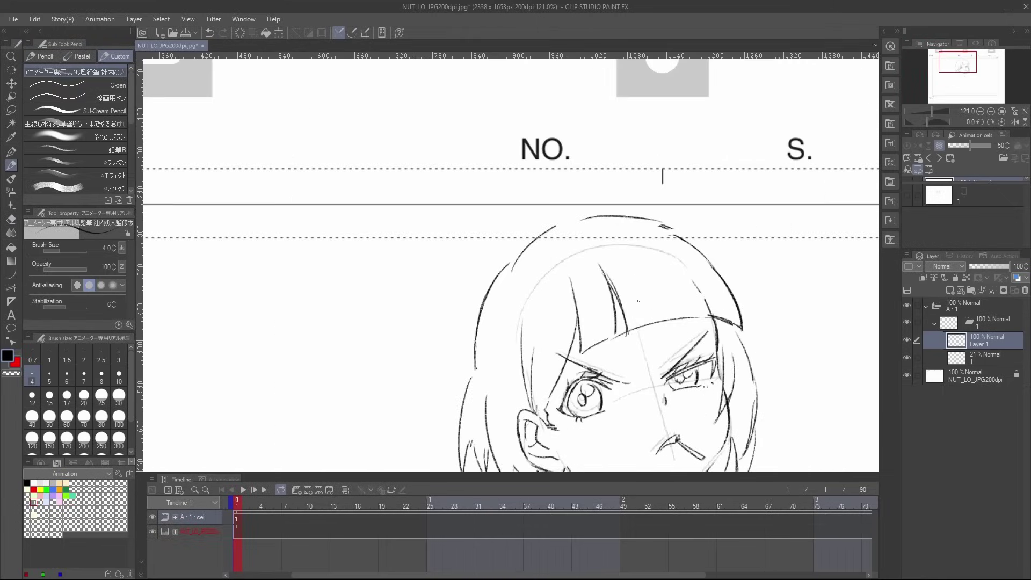
{"action": "left_click_drag", "start_coordinate": [659, 274], "coordinate": [668, 322]}
{"action": "left_click_drag", "start_coordinate": [676, 275], "coordinate": [692, 318]}
{"action": "key", "text": "ctrl+z"}
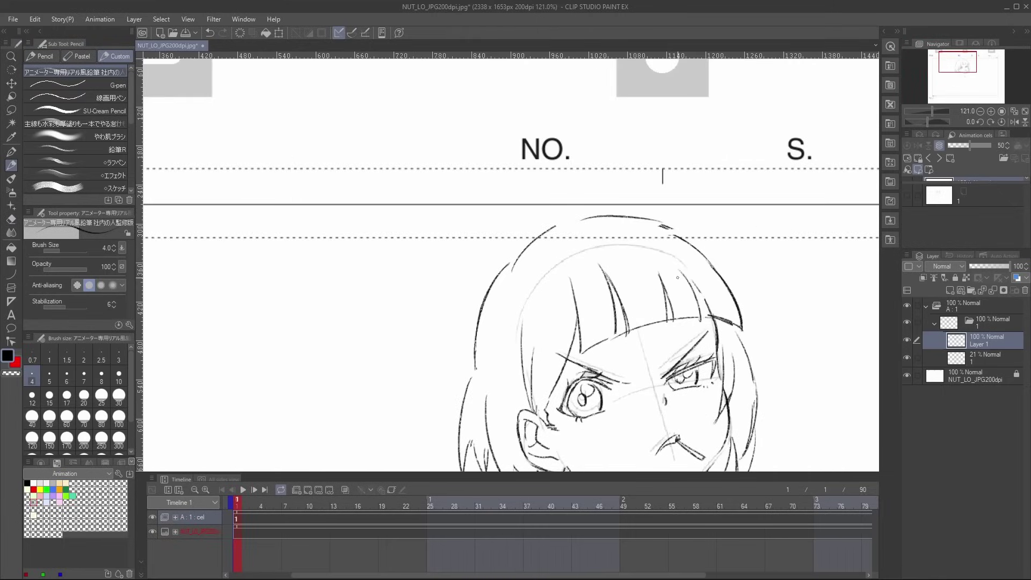
{"action": "key", "text": "ctrl+z"}
{"action": "key", "text": "ctrl+z"}
{"action": "left_click_drag", "start_coordinate": [676, 270], "coordinate": [711, 316]}
{"action": "mouse_move", "coordinate": [682, 279]}
{"action": "left_mouse_down"}
{"action": "mouse_move", "coordinate": [691, 317]}
{"action": "mouse_move", "coordinate": [705, 235]}
{"action": "left_mouse_up"}
{"action": "left_click_drag", "start_coordinate": [603, 262], "coordinate": [633, 244]}
{"action": "key", "text": "e"}
{"action": "key", "text": "p"}
Step: Outline the fingers of the outstretched hand over the sketch and clean up the strokes
{"action": "scroll", "coordinate": [666, 223], "scroll_direction": "down", "scroll_amount": 4}
{"action": "scroll", "coordinate": [634, 204], "scroll_direction": "up", "scroll_amount": 2}
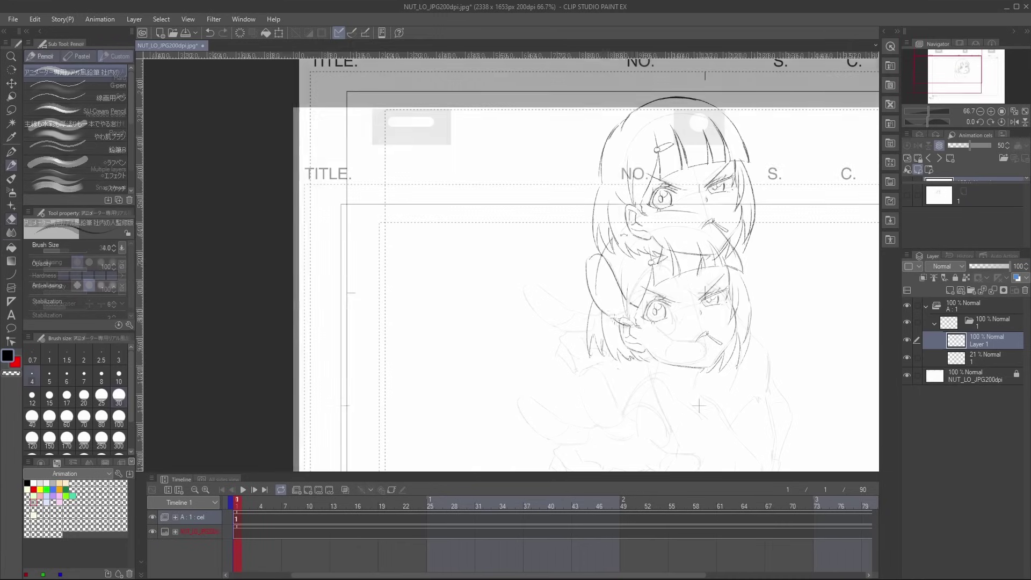
{"action": "left_click_drag", "start_coordinate": [524, 284], "coordinate": [543, 318]}
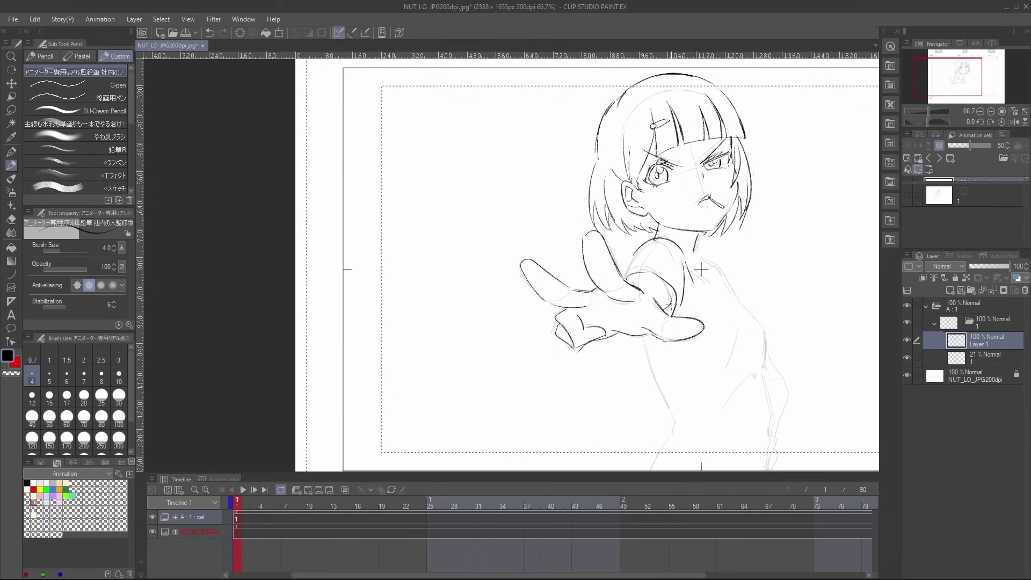
{"action": "key", "text": "e"}
{"action": "key", "text": "ctrl+z"}
{"action": "key", "text": "p"}
Step: Draw the shirt's sleeve, shoulder and collar lines around the raised arm, erasing overlapping strokes
{"action": "left_click_drag", "start_coordinate": [622, 278], "coordinate": [671, 291]}
{"action": "mouse_move", "coordinate": [648, 230]}
{"action": "left_mouse_down"}
{"action": "mouse_move", "coordinate": [707, 251]}
{"action": "mouse_move", "coordinate": [695, 293]}
{"action": "left_mouse_up"}
{"action": "mouse_move", "coordinate": [708, 250]}
{"action": "left_mouse_down"}
{"action": "mouse_move", "coordinate": [710, 286]}
{"action": "mouse_move", "coordinate": [725, 246]}
{"action": "left_mouse_up"}
{"action": "mouse_move", "coordinate": [725, 246]}
{"action": "left_mouse_down"}
{"action": "mouse_move", "coordinate": [725, 286]}
{"action": "mouse_move", "coordinate": [703, 263]}
{"action": "mouse_move", "coordinate": [713, 216]}
{"action": "left_mouse_up"}
{"action": "key", "text": "ctrl+z"}
{"action": "key", "text": "e"}
{"action": "key", "text": "p"}
{"action": "key", "text": "e"}
{"action": "key", "text": "p"}
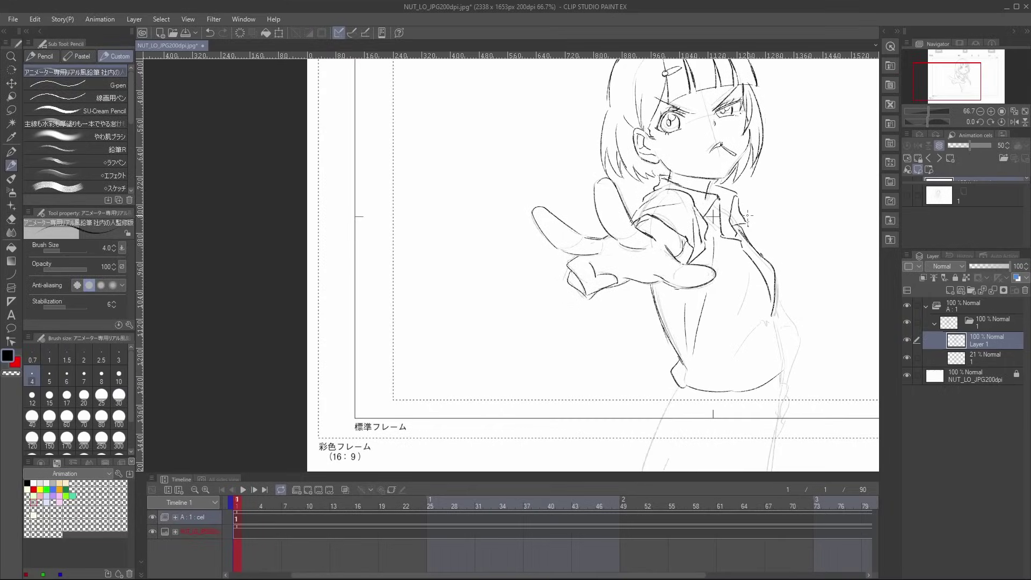
{"action": "scroll", "coordinate": [747, 216], "scroll_direction": "down", "scroll_amount": 1}
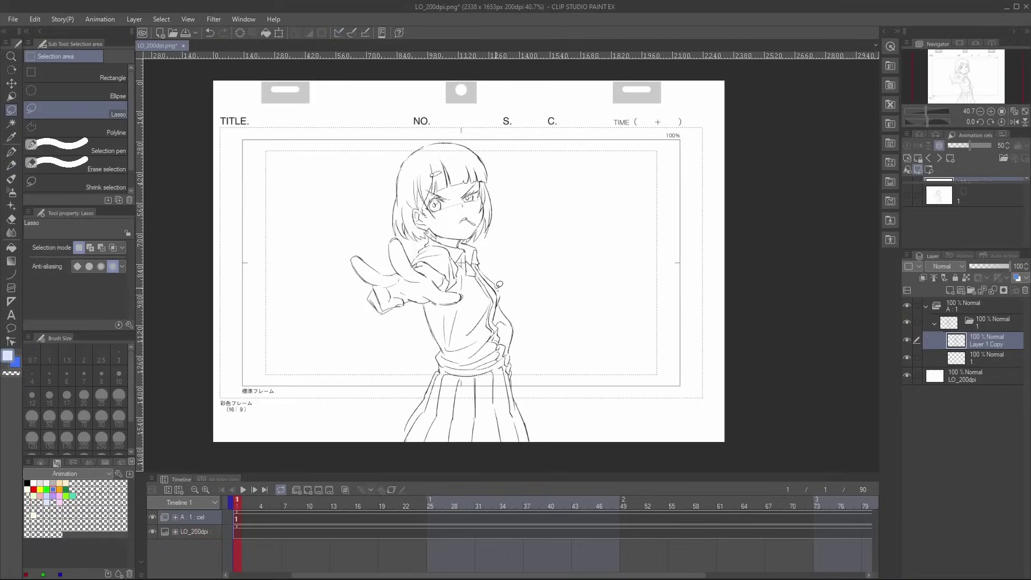
Step: Add a second animation cel after the first, select its lower layer 1 and turn on onion skin
{"action": "left_click", "coordinate": [307, 490]}
{"action": "key", "text": "p"}
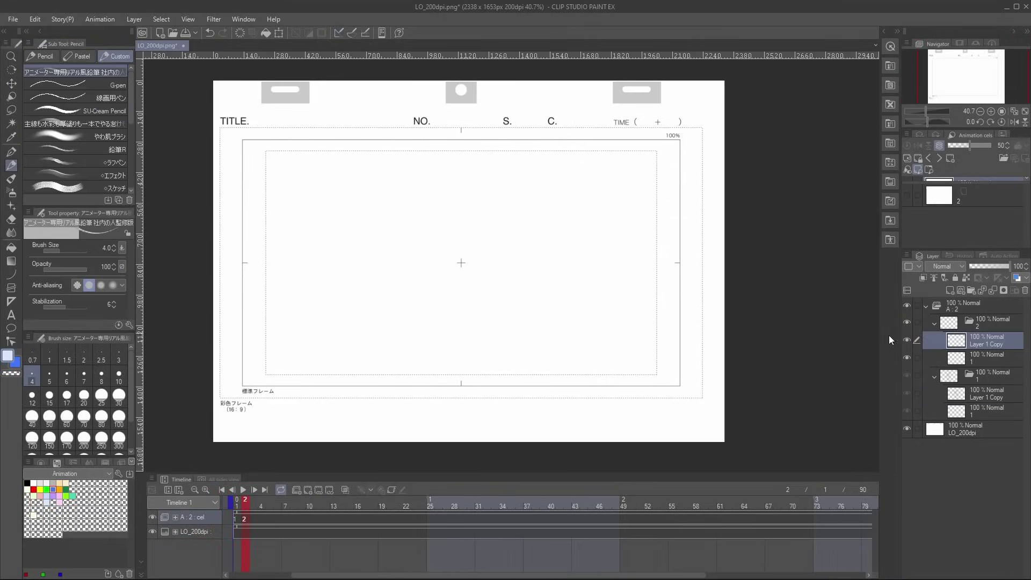
{"action": "left_click", "coordinate": [986, 356]}
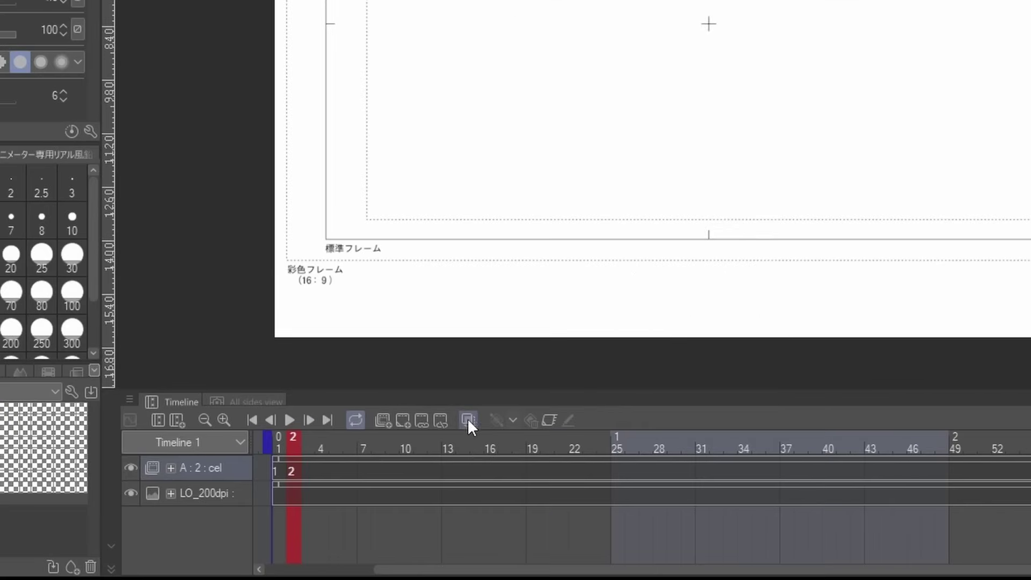
{"action": "left_click", "coordinate": [345, 491]}
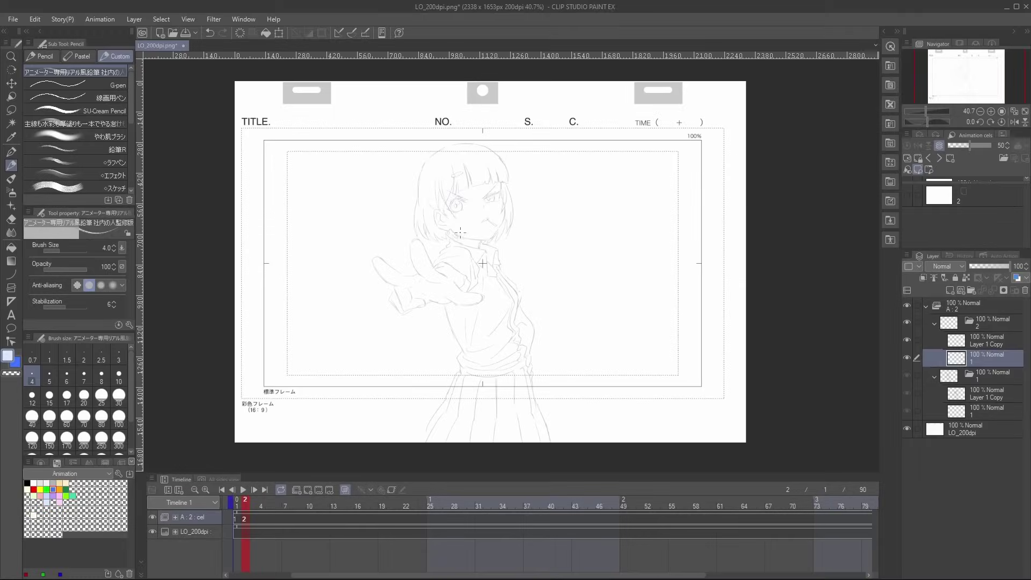
Step: Set the sub drawing color to black and rough in the head of the second pose over the onion skin
{"action": "left_click", "coordinate": [16, 363]}
{"action": "left_click", "coordinate": [26, 483]}
{"action": "mouse_move", "coordinate": [441, 192]}
{"action": "left_mouse_down"}
{"action": "mouse_move", "coordinate": [477, 237]}
{"action": "mouse_move", "coordinate": [512, 201]}
{"action": "mouse_move", "coordinate": [504, 172]}
{"action": "left_mouse_up"}
{"action": "left_click_drag", "start_coordinate": [439, 185], "coordinate": [492, 163]}
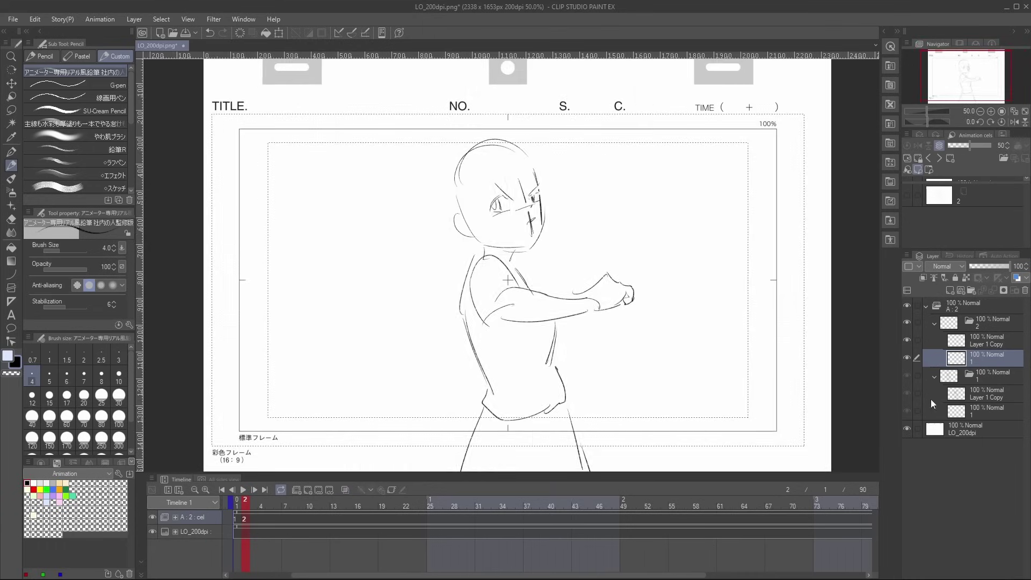
Step: Lower the second pose's rough layer to 18% opacity and start tracing the figure on Layer 1 Copy
{"action": "left_click_drag", "start_coordinate": [990, 266], "coordinate": [977, 268]}
{"action": "left_click", "coordinate": [987, 341]}
{"action": "scroll", "coordinate": [529, 239], "scroll_direction": "up", "scroll_amount": 3}
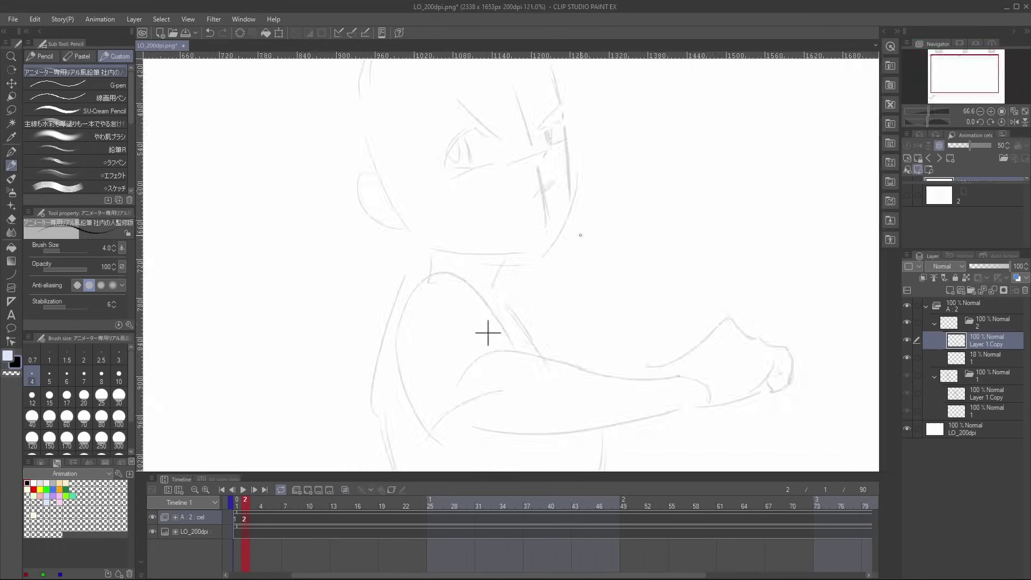
{"action": "left_click_drag", "start_coordinate": [513, 145], "coordinate": [621, 228]}
{"action": "scroll", "coordinate": [622, 228], "scroll_direction": "up", "scroll_amount": 4}
{"action": "left_click_drag", "start_coordinate": [689, 199], "coordinate": [728, 299]}
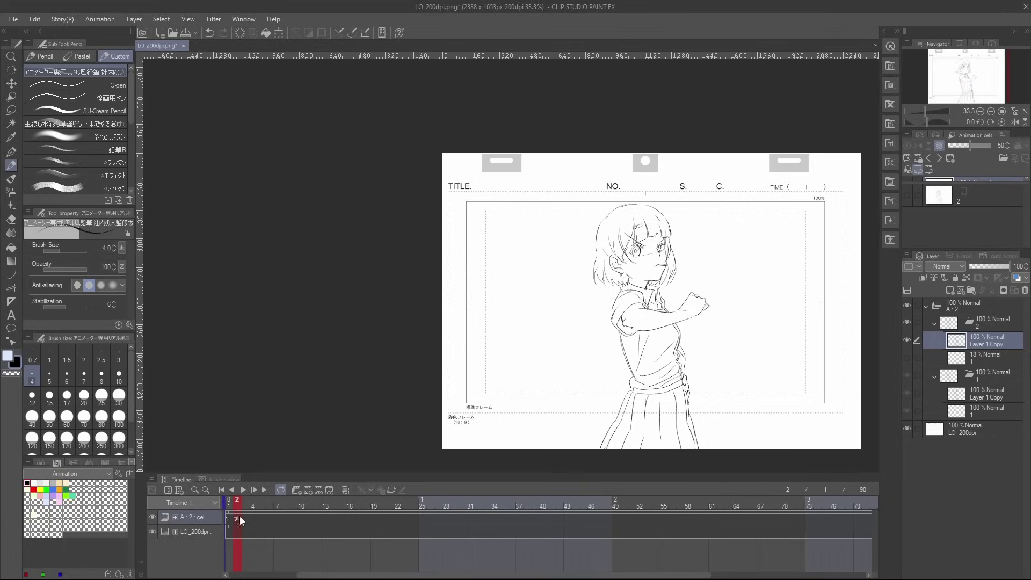
Step: Move the second pose's cel to frame 5 and insert a new in-between cel at frame 2
{"action": "left_click_drag", "start_coordinate": [260, 522], "coordinate": [261, 519]}
{"action": "left_click", "coordinate": [236, 521]}
{"action": "left_click", "coordinate": [308, 490]}
Step: Turn on onion skin and draw the in-between pose's shoulder, sleeve and arm outlines between the two key poses
{"action": "scroll", "coordinate": [602, 231], "scroll_direction": "up", "scroll_amount": 1}
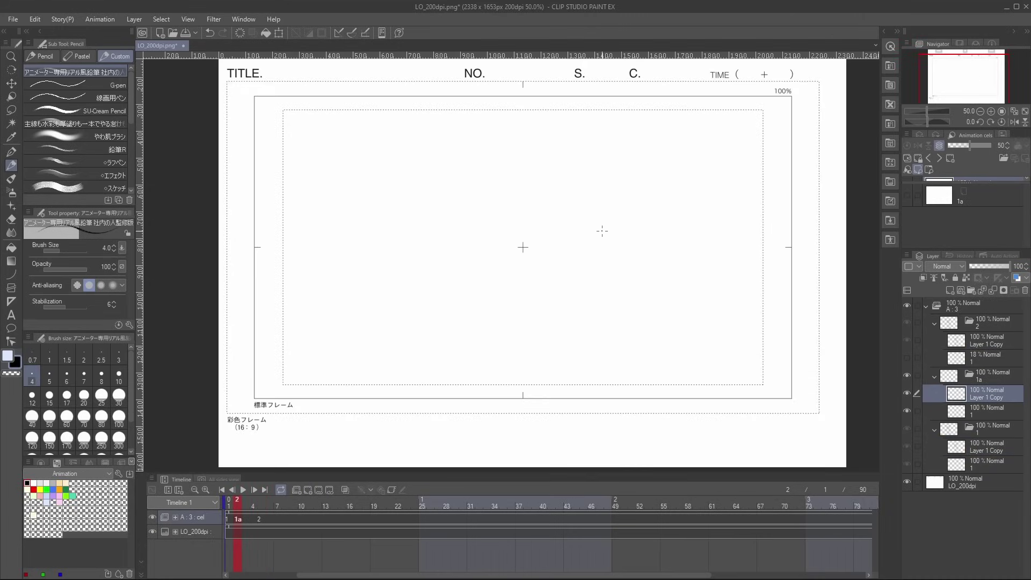
{"action": "left_click", "coordinate": [345, 489]}
{"action": "scroll", "coordinate": [406, 188], "scroll_direction": "up", "scroll_amount": 1}
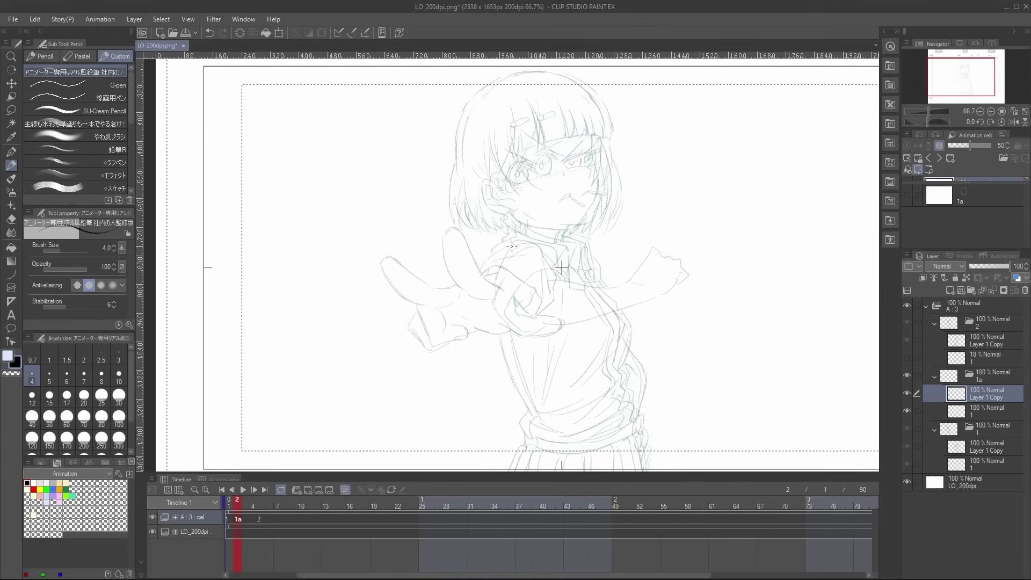
{"action": "left_click_drag", "start_coordinate": [486, 285], "coordinate": [546, 259]}
{"action": "mouse_move", "coordinate": [486, 289]}
{"action": "left_mouse_down"}
{"action": "mouse_move", "coordinate": [500, 318]}
{"action": "mouse_move", "coordinate": [544, 324]}
{"action": "left_mouse_up"}
{"action": "left_click_drag", "start_coordinate": [547, 326], "coordinate": [593, 317]}
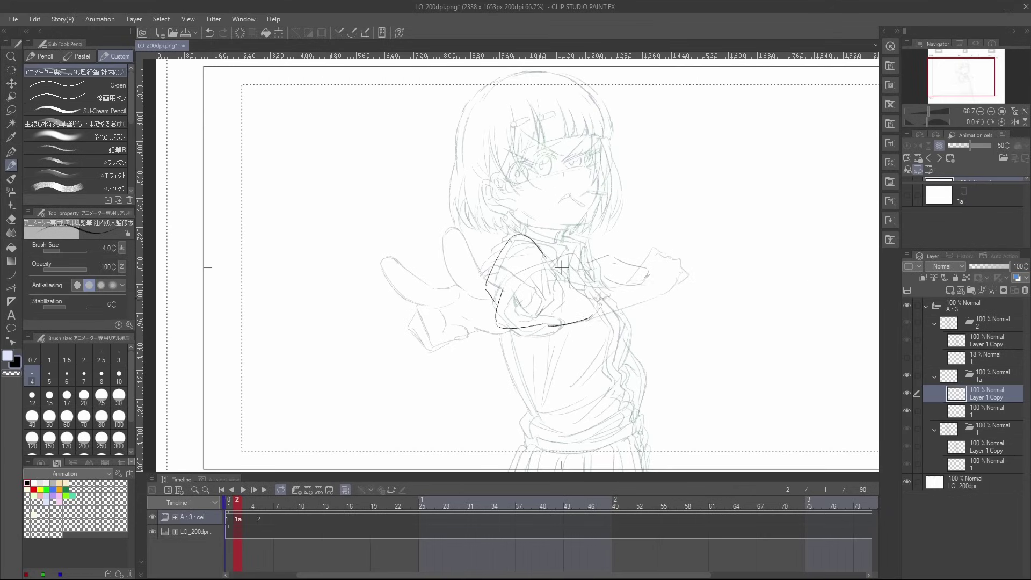
{"action": "key", "text": "e"}
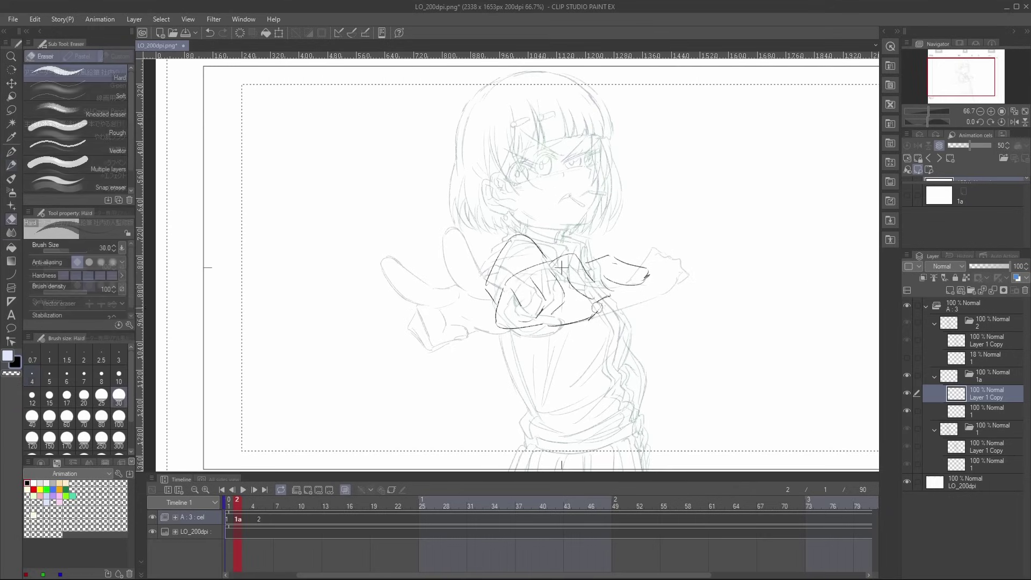
{"action": "key", "text": "p"}
{"action": "left_click_drag", "start_coordinate": [607, 292], "coordinate": [607, 314]}
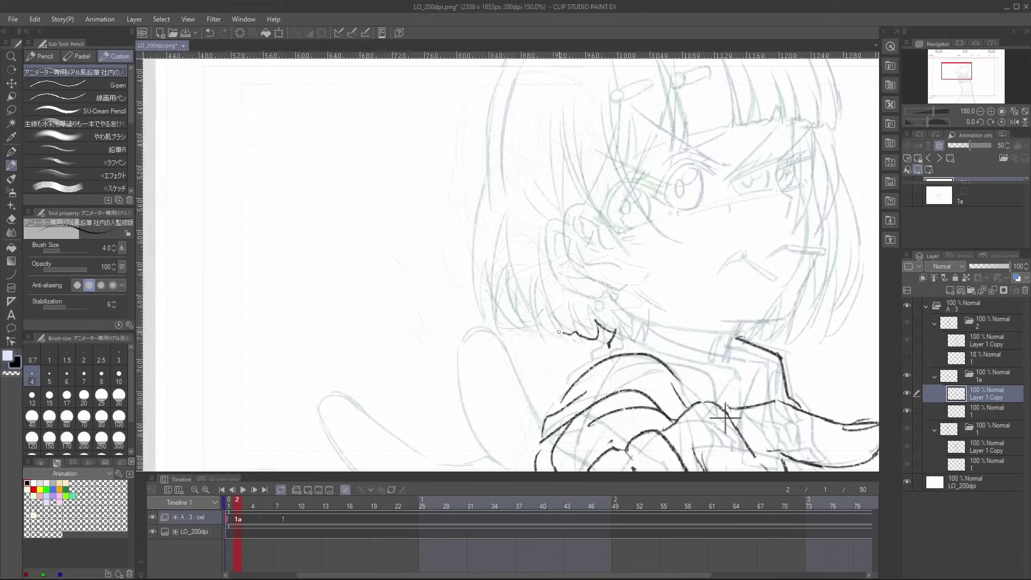
Step: Draw the in-between pose's full hair outline, from the jagged lower ends up over the crown and down the other side
{"action": "left_click_drag", "start_coordinate": [503, 314], "coordinate": [558, 329]}
{"action": "left_click_drag", "start_coordinate": [486, 203], "coordinate": [504, 325]}
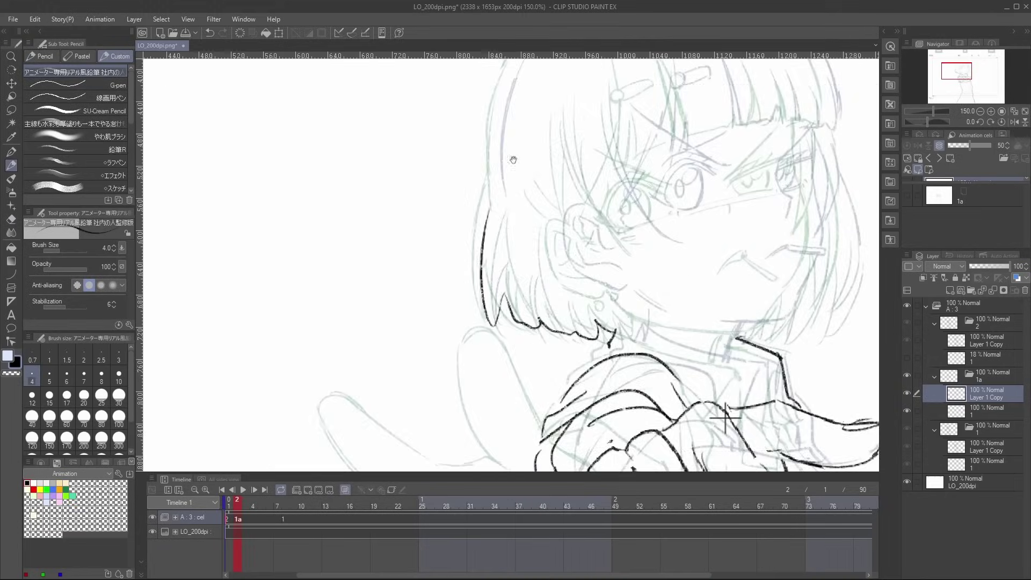
{"action": "left_click_drag", "start_coordinate": [513, 159], "coordinate": [513, 320]}
{"action": "left_click_drag", "start_coordinate": [493, 360], "coordinate": [582, 158]}
{"action": "mouse_move", "coordinate": [592, 162]}
{"action": "left_mouse_down"}
{"action": "mouse_move", "coordinate": [780, 189]}
{"action": "mouse_move", "coordinate": [677, 125]}
{"action": "left_mouse_up"}
{"action": "mouse_move", "coordinate": [677, 123]}
{"action": "left_mouse_down"}
{"action": "mouse_move", "coordinate": [730, 235]}
{"action": "mouse_move", "coordinate": [740, 321]}
{"action": "left_mouse_up"}
{"action": "key", "text": "ctrl+z"}
{"action": "left_click_drag", "start_coordinate": [726, 244], "coordinate": [737, 415]}
{"action": "mouse_move", "coordinate": [737, 416]}
{"action": "left_mouse_down"}
{"action": "mouse_move", "coordinate": [736, 332]}
{"action": "mouse_move", "coordinate": [696, 359]}
{"action": "left_mouse_up"}
{"action": "key", "text": "ctrl+z"}
{"action": "mouse_move", "coordinate": [725, 293]}
{"action": "left_mouse_down"}
{"action": "mouse_move", "coordinate": [729, 345]}
{"action": "mouse_move", "coordinate": [693, 359]}
{"action": "left_mouse_up"}
{"action": "left_click_drag", "start_coordinate": [699, 318], "coordinate": [665, 363]}
{"action": "left_click_drag", "start_coordinate": [673, 346], "coordinate": [648, 364]}
Step: Turn off onion skin and flip between the neighbouring cels to check the in-between's motion
{"action": "scroll", "coordinate": [649, 337], "scroll_direction": "down", "scroll_amount": 1}
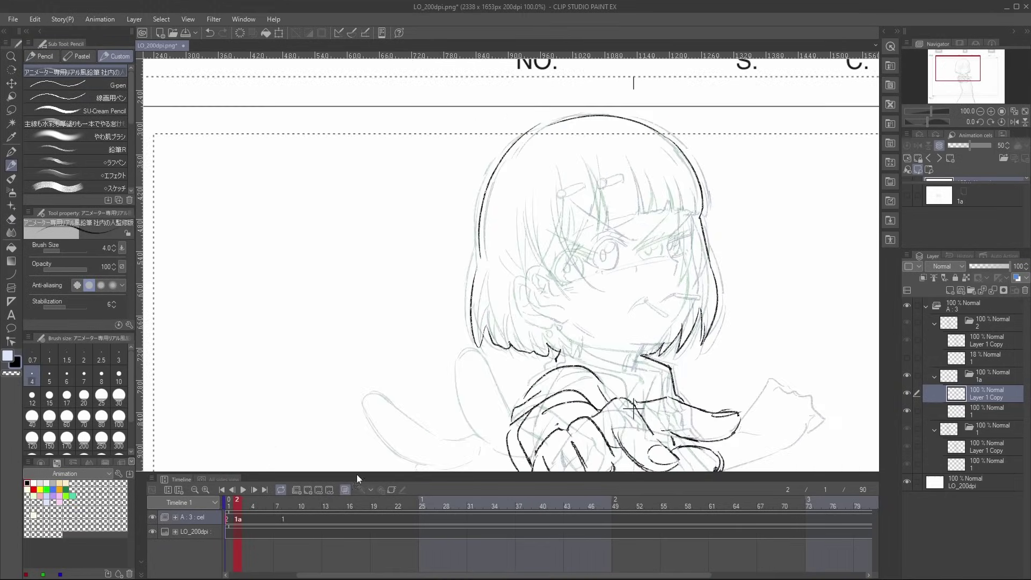
{"action": "left_click", "coordinate": [345, 489]}
{"action": "scroll", "coordinate": [373, 451], "scroll_direction": "down", "scroll_amount": 2}
{"action": "left_click_drag", "start_coordinate": [373, 451], "coordinate": [528, 326]}
{"action": "key", "text": "Left"}
{"action": "key", "text": "Right"}
{"action": "key", "text": "Right"}
{"action": "key", "text": "Left"}
Step: Draw a triangle mark beside the in-between pose and flip between the neighbouring cels to check the arm swing
{"action": "left_click_drag", "start_coordinate": [817, 240], "coordinate": [775, 226]}
{"action": "left_click_drag", "start_coordinate": [741, 202], "coordinate": [715, 247]}
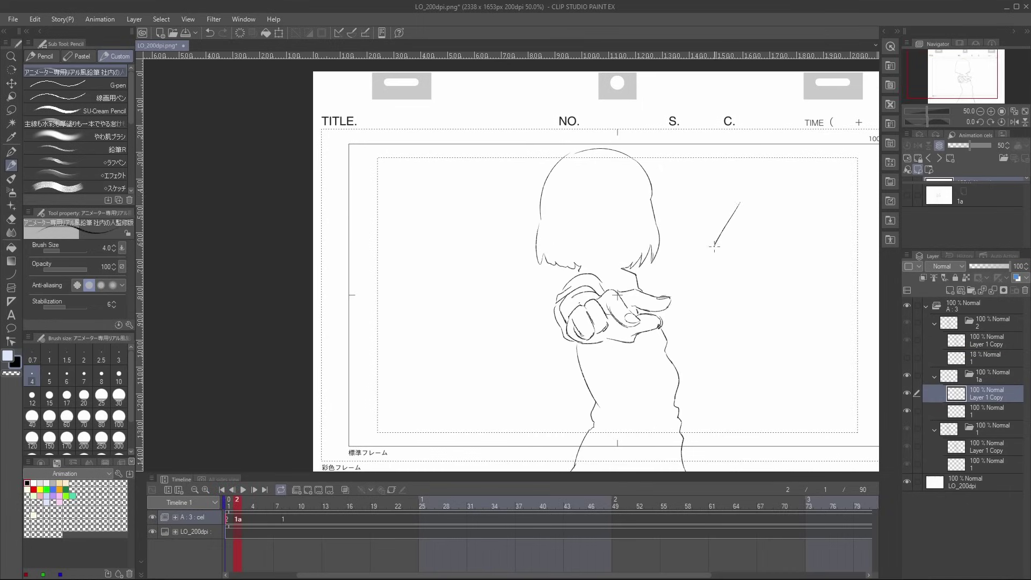
{"action": "key", "text": "Left"}
{"action": "key", "text": "Right"}
{"action": "key", "text": "Right"}
{"action": "key", "text": "Left"}
{"action": "key", "text": "Left"}
{"action": "key", "text": "Right"}
{"action": "key", "text": "Right"}
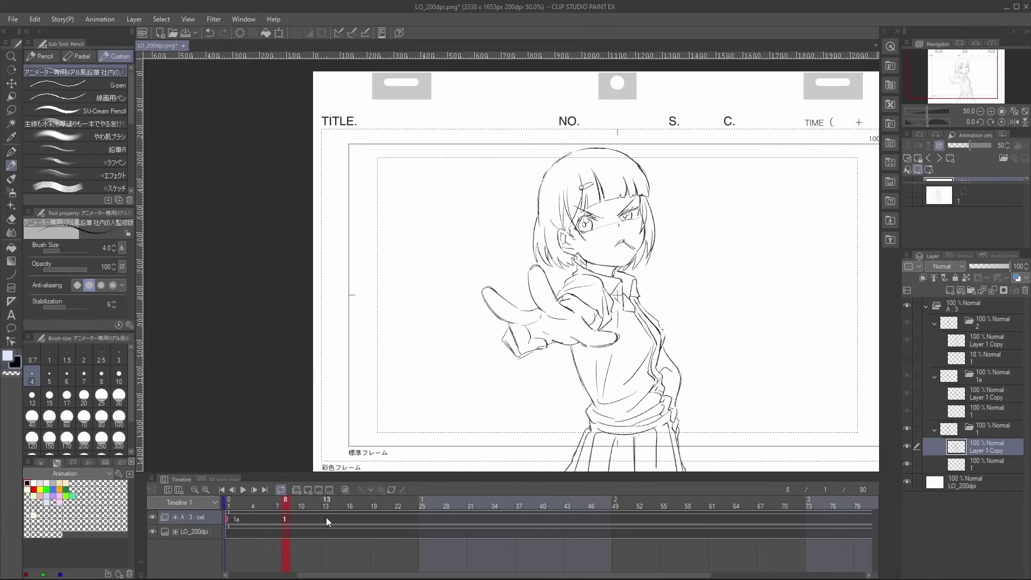
Step: Insert a new in-between cel at frame 7, just before the final pose, and turn on onion skin
{"action": "left_click", "coordinate": [276, 520]}
{"action": "left_click", "coordinate": [309, 491]}
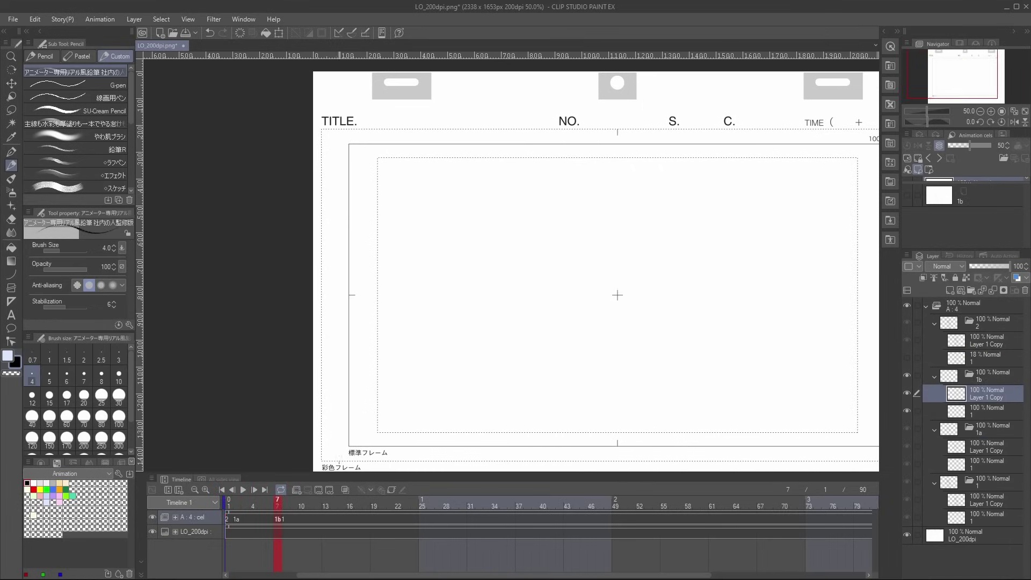
{"action": "left_click", "coordinate": [346, 489]}
Step: Sketch the rough jaw and head outline of the new pose on layer 1 of cel 1b, using the onion-skinned poses as reference
{"action": "mouse_move", "coordinate": [564, 230]}
{"action": "left_mouse_down"}
{"action": "mouse_move", "coordinate": [548, 227]}
{"action": "mouse_move", "coordinate": [625, 276]}
{"action": "left_mouse_up"}
{"action": "left_click", "coordinate": [986, 412]}
{"action": "scroll", "coordinate": [561, 211], "scroll_direction": "up", "scroll_amount": 1}
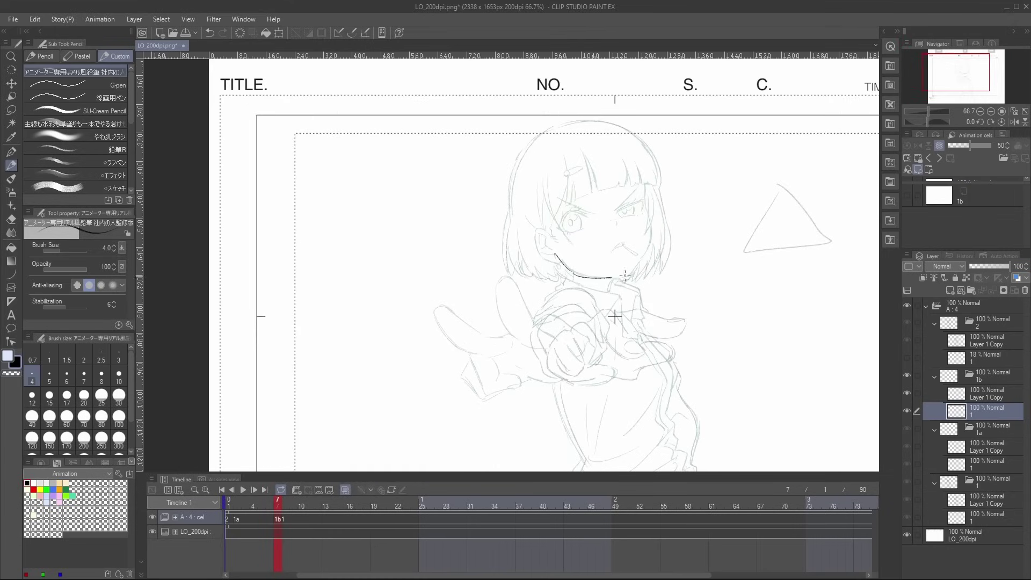
{"action": "left_click_drag", "start_coordinate": [532, 221], "coordinate": [612, 122]}
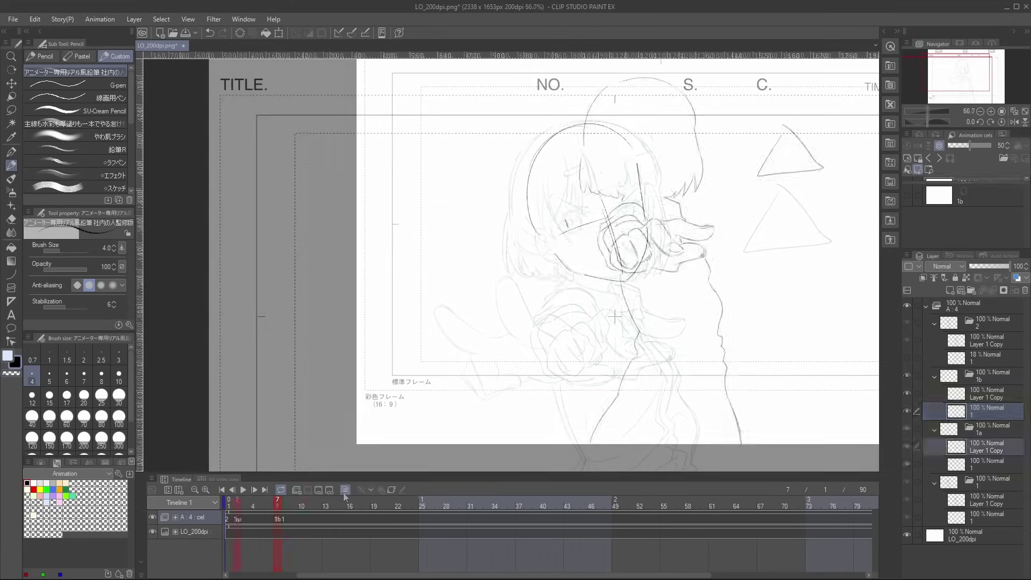
{"action": "key", "text": "Left"}
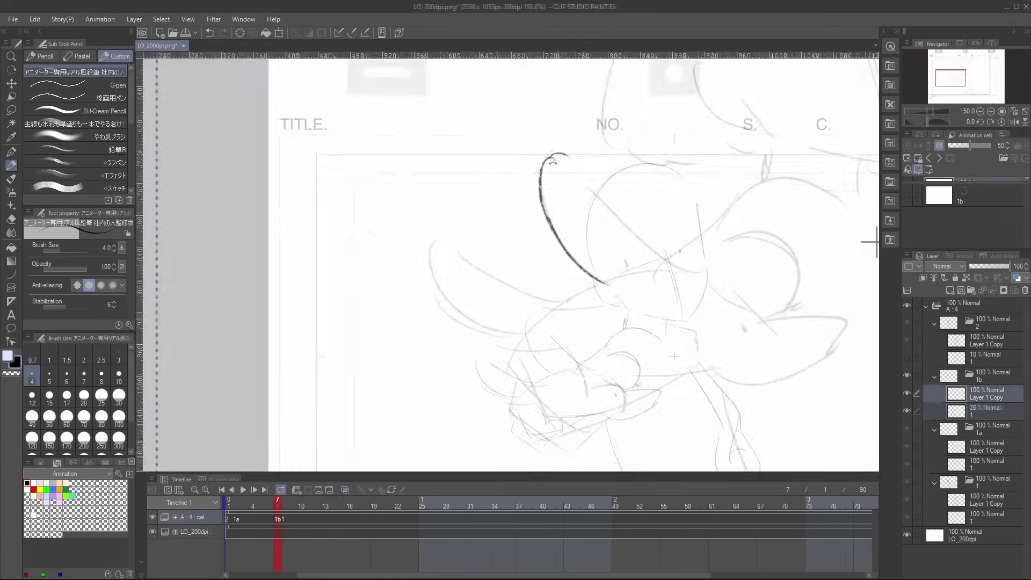
Step: Draw the new pose's clean line art over the dimmed rough, from the outstretched fingers down to the clothing folds at the hip
{"action": "left_click_drag", "start_coordinate": [575, 158], "coordinate": [688, 263]}
{"action": "left_click_drag", "start_coordinate": [599, 294], "coordinate": [608, 327]}
{"action": "left_click_drag", "start_coordinate": [608, 317], "coordinate": [620, 314]}
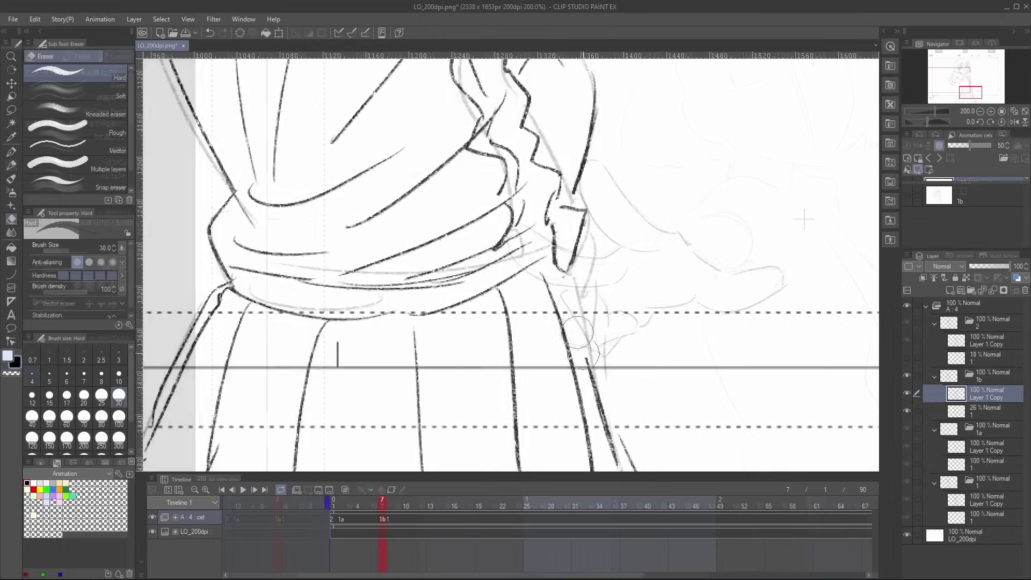
{"action": "mouse_move", "coordinate": [569, 306]}
{"action": "left_mouse_down"}
{"action": "mouse_move", "coordinate": [593, 283]}
{"action": "mouse_move", "coordinate": [592, 339]}
{"action": "mouse_move", "coordinate": [616, 362]}
{"action": "left_mouse_up"}
{"action": "scroll", "coordinate": [666, 311], "scroll_direction": "down", "scroll_amount": 2}
{"action": "scroll", "coordinate": [650, 305], "scroll_direction": "up", "scroll_amount": 1}
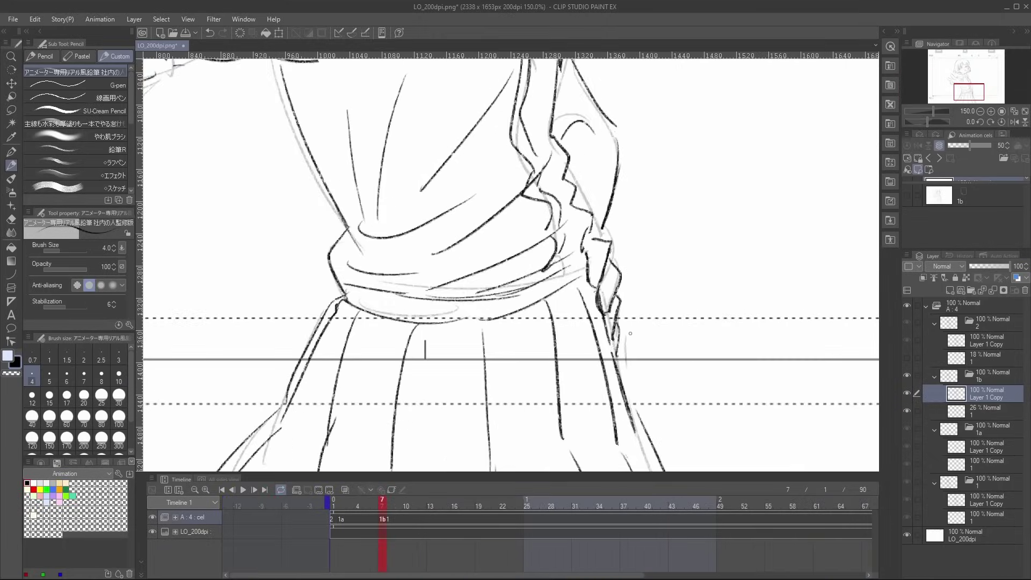
Step: Hide the rough sketch layer of cel 1b and view the whole cleaned-up pose
{"action": "scroll", "coordinate": [623, 355], "scroll_direction": "down", "scroll_amount": 2}
{"action": "left_click", "coordinate": [908, 411]}
{"action": "scroll", "coordinate": [542, 231], "scroll_direction": "up", "scroll_amount": 1}
{"action": "scroll", "coordinate": [522, 188], "scroll_direction": "down", "scroll_amount": 2}
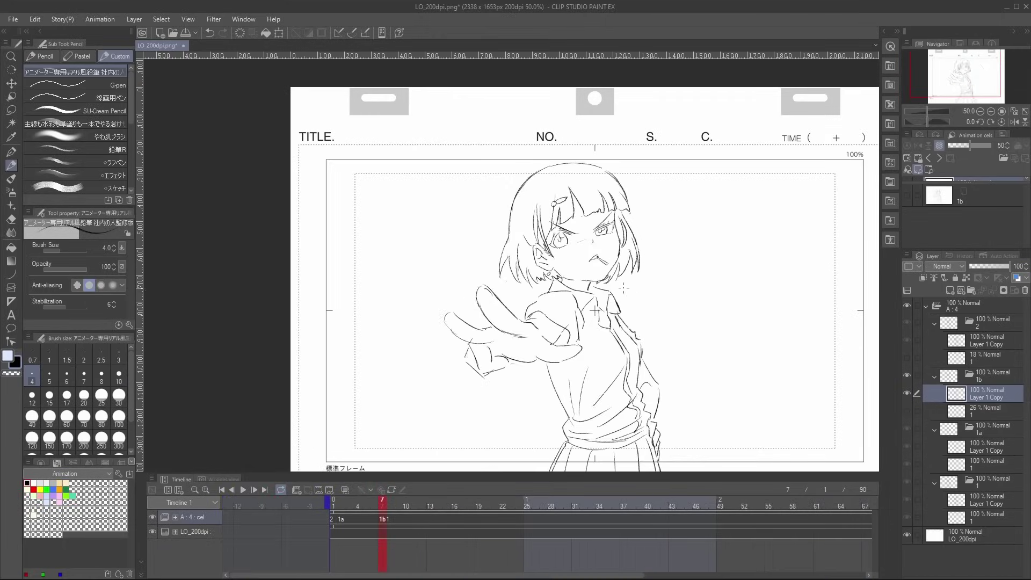
Step: Label the cels beside the figure in timeline order as A with circled 1, triangled 2, circled 3 and circled 4
{"action": "key", "text": "Left"}
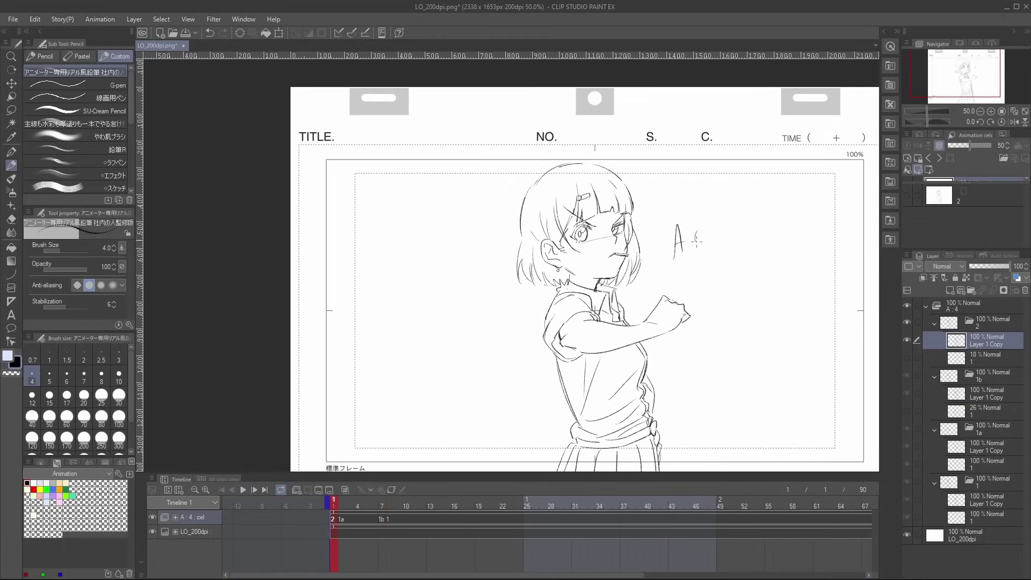
{"action": "key", "text": "Right"}
{"action": "key", "text": "Right"}
{"action": "left_click_drag", "start_coordinate": [675, 261], "coordinate": [704, 240]}
{"action": "left_click_drag", "start_coordinate": [708, 218], "coordinate": [711, 217]}
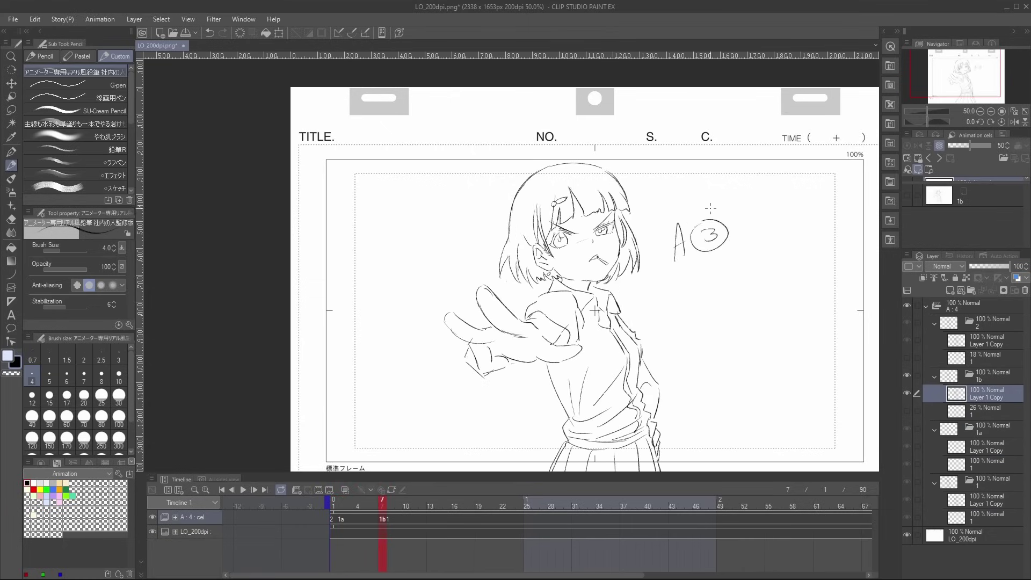
{"action": "key", "text": "Right"}
{"action": "left_click_drag", "start_coordinate": [691, 259], "coordinate": [722, 221]}
Step: Draw motion arrows and in-between spacing charts below the labels on the third and fourth poses
{"action": "key", "text": "Left"}
{"action": "key", "text": "Left"}
{"action": "key", "text": "Left"}
{"action": "key", "text": "Right"}
{"action": "key", "text": "Right"}
{"action": "left_click_drag", "start_coordinate": [750, 264], "coordinate": [672, 279]}
{"action": "key", "text": "Right"}
{"action": "left_click_drag", "start_coordinate": [693, 311], "coordinate": [695, 328]}
{"action": "left_click_drag", "start_coordinate": [696, 321], "coordinate": [722, 315]}
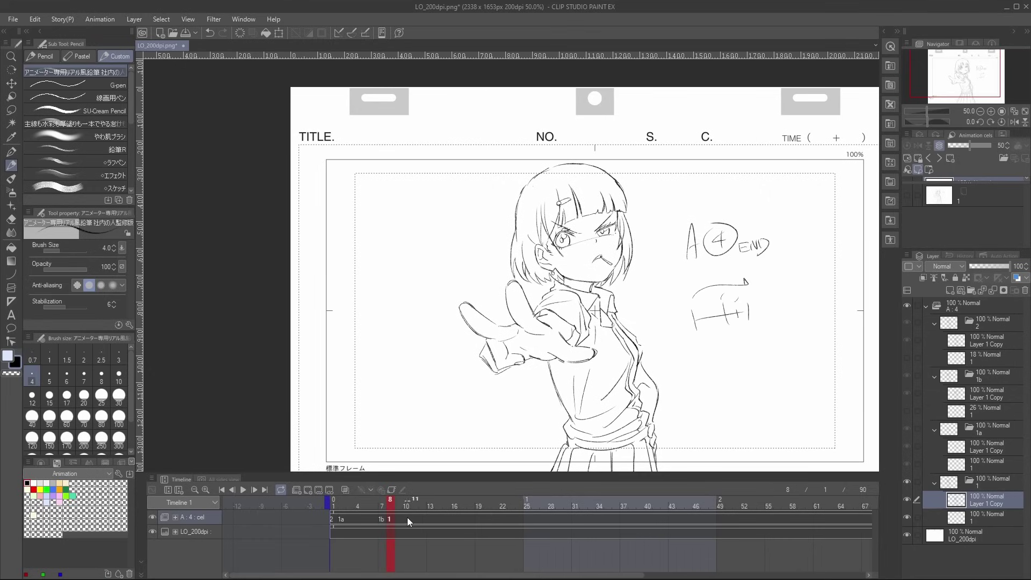
Step: Rename the cels of track A in timeline order, numbered 1 to 4
{"action": "left_click", "coordinate": [333, 520]}
{"action": "left_click", "coordinate": [100, 19]}
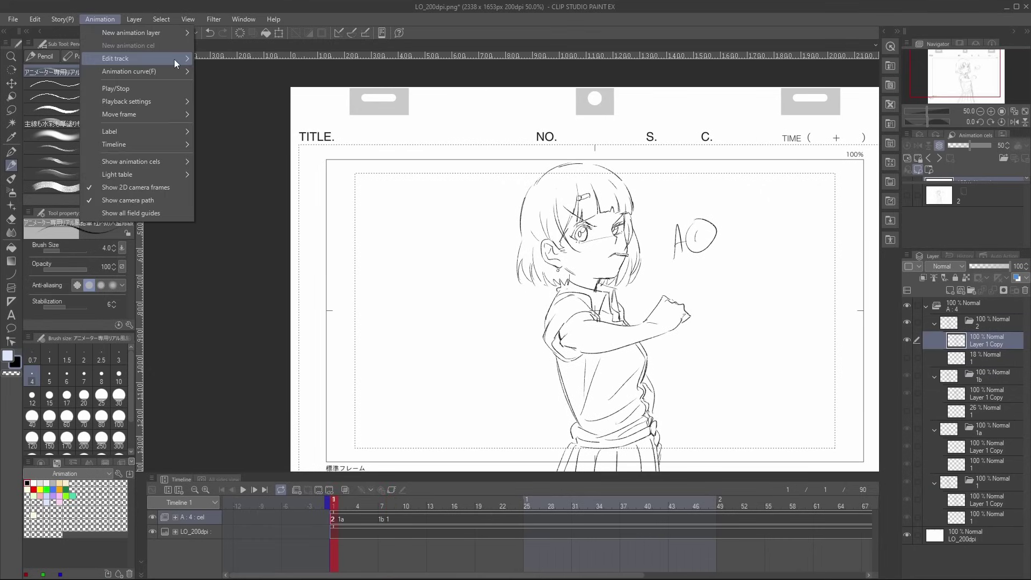
{"action": "mouse_move", "coordinate": [174, 59]}
{"action": "left_click", "coordinate": [299, 250]}
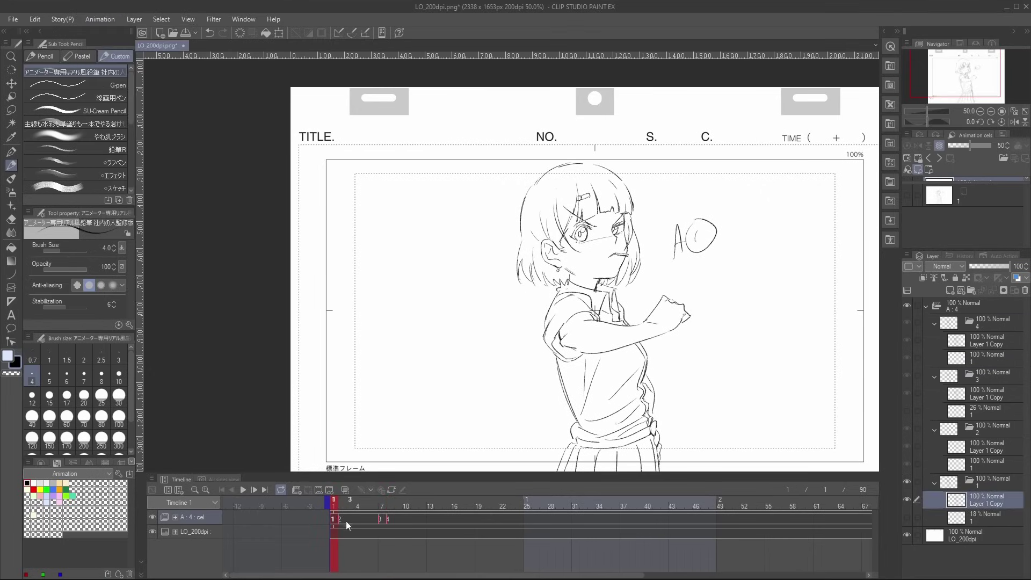
Step: Retime the track so cel 2 starts at frame 25, cel 3 at frame 29 and cel 4 at frame 35
{"action": "left_click_drag", "start_coordinate": [533, 514], "coordinate": [527, 517]}
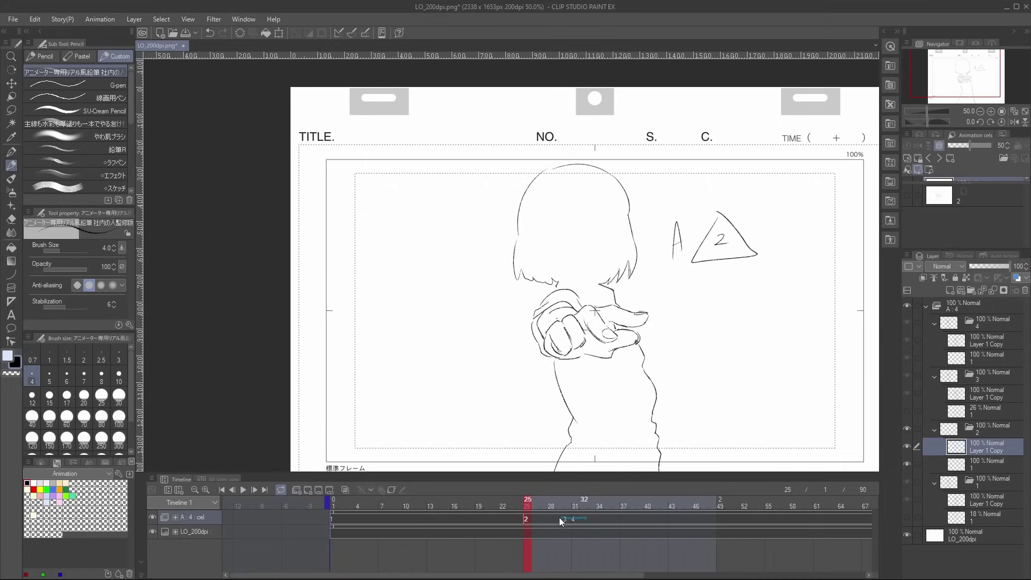
{"action": "left_click", "coordinate": [565, 520]}
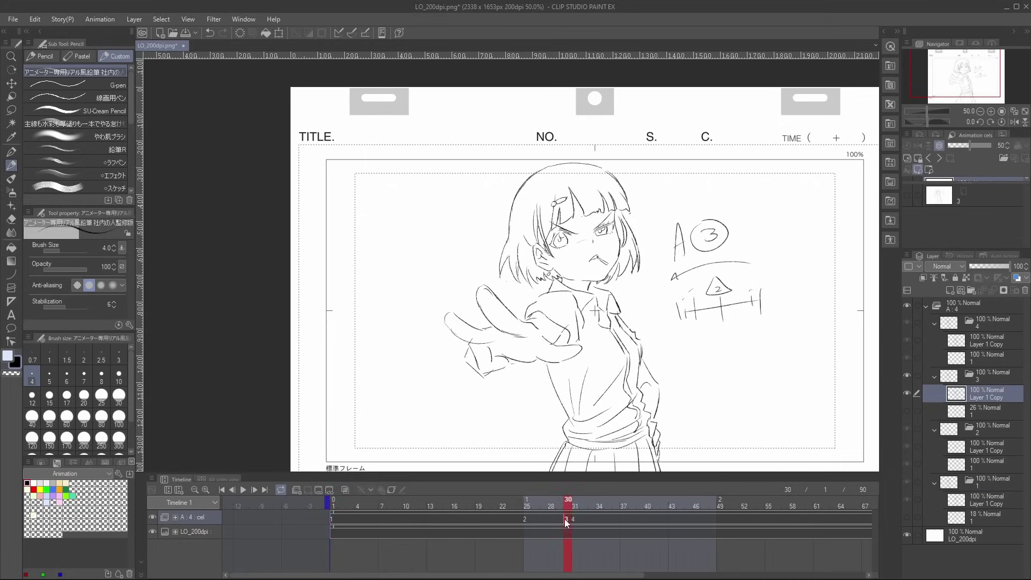
{"action": "left_click", "coordinate": [576, 520]}
{"action": "left_click_drag", "start_coordinate": [605, 517], "coordinate": [607, 518]}
{"action": "left_click", "coordinate": [592, 518]}
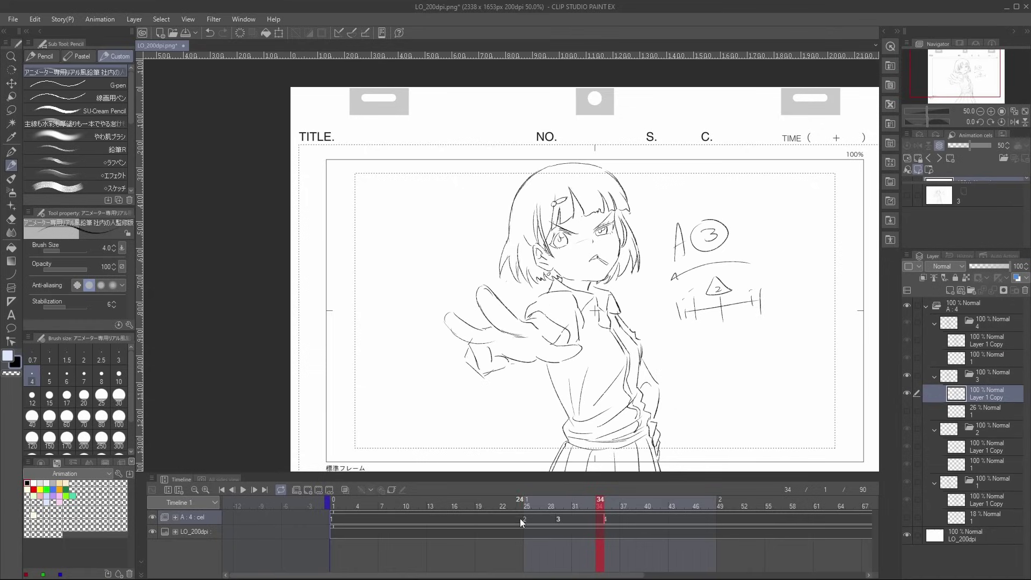
Step: Add inbetween track labels at frames 23, 27, 29, 33 and 35, moving cel 3 to frame 31 and cel 4 to frame 37
{"action": "left_click", "coordinate": [517, 516]}
{"action": "right_click", "coordinate": [512, 520]}
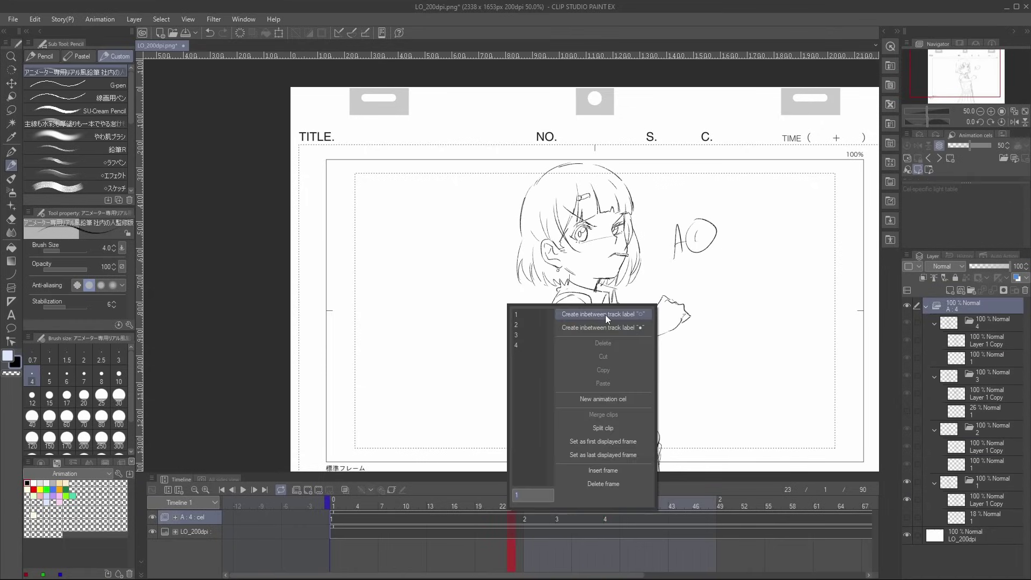
{"action": "left_click", "coordinate": [607, 318]}
{"action": "left_click", "coordinate": [541, 517]}
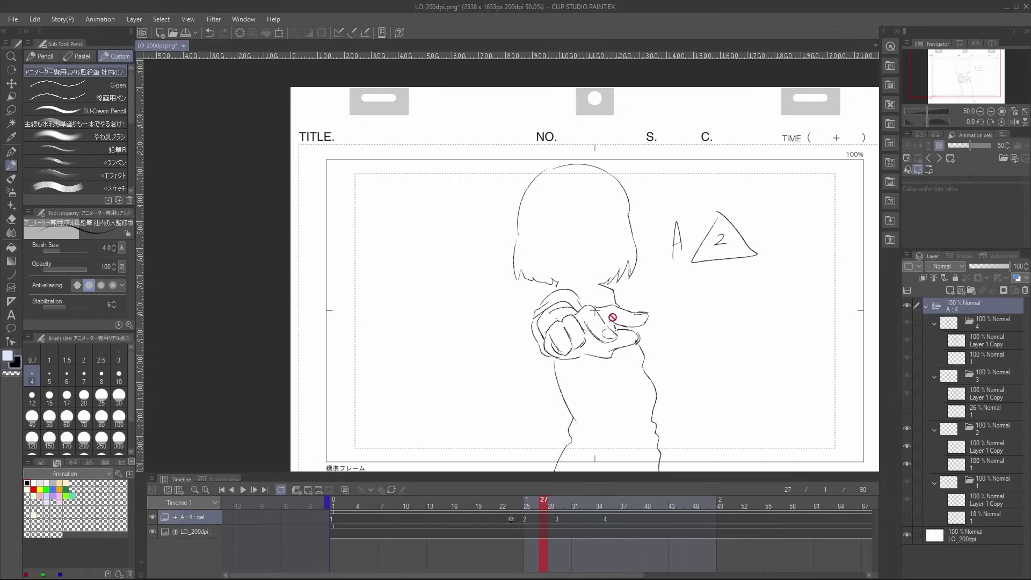
{"action": "left_click_drag", "start_coordinate": [620, 518], "coordinate": [556, 521]}
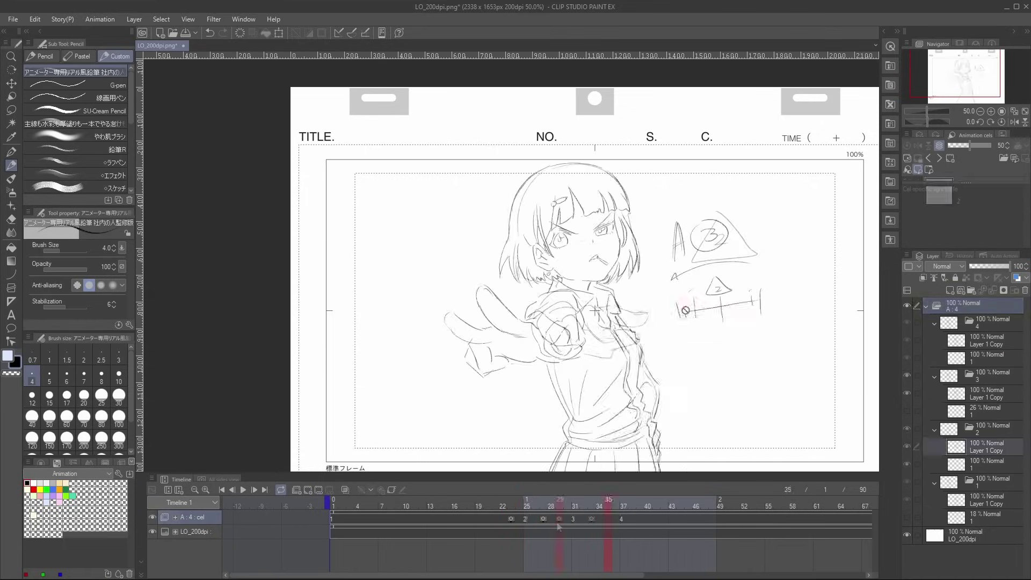
{"action": "left_click_drag", "start_coordinate": [558, 520], "coordinate": [334, 520]}
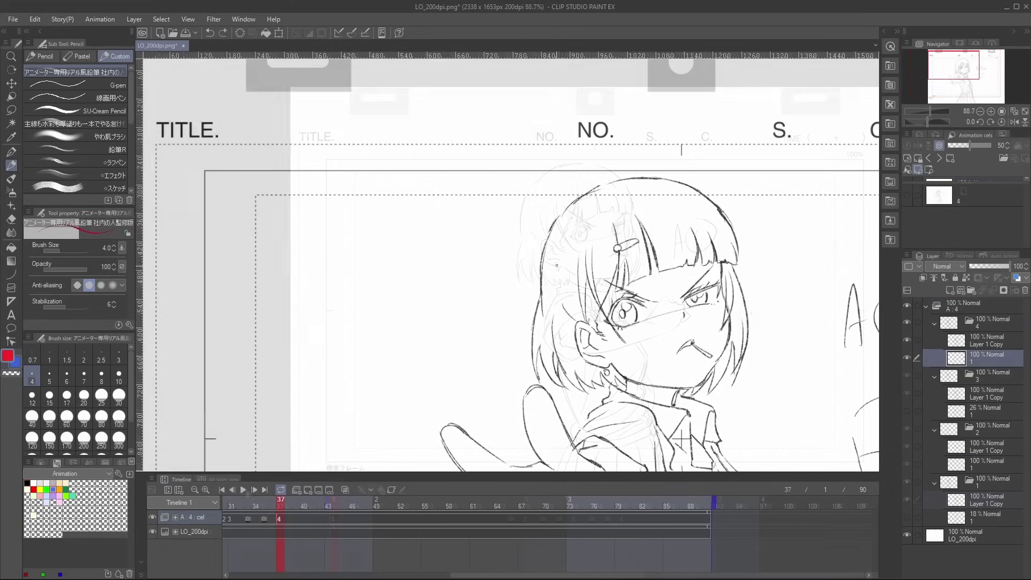
Step: Draw red highlight marks across the hair and around the eyes on layer 1 of cel 4
{"action": "left_click_drag", "start_coordinate": [567, 238], "coordinate": [564, 250]}
{"action": "left_click_drag", "start_coordinate": [578, 228], "coordinate": [576, 235]}
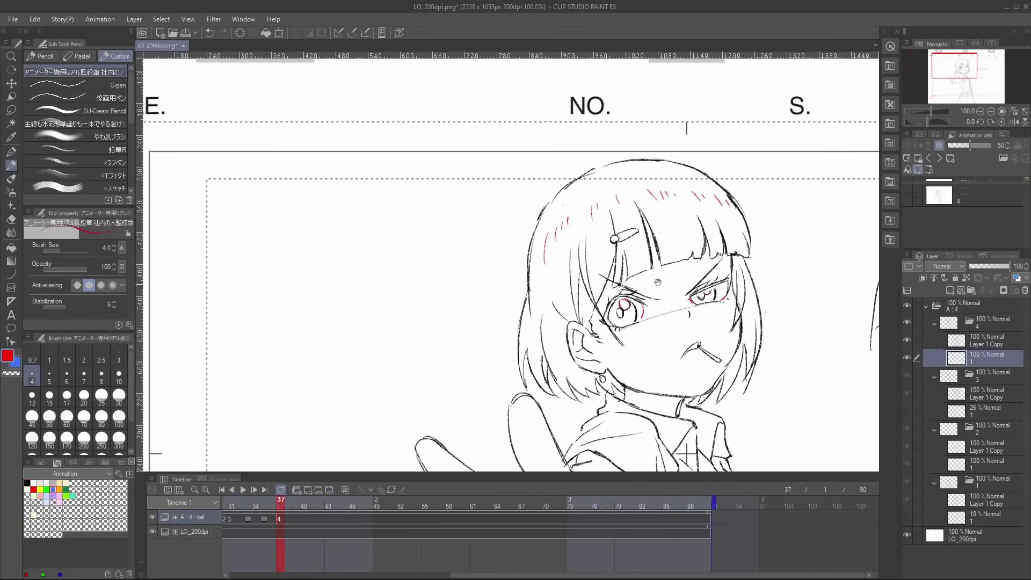
{"action": "left_click_drag", "start_coordinate": [658, 282], "coordinate": [673, 249]}
Step: Draw blue shadow boundaries on cel 4's face, hair and clothing, and shade the hair and skin shadows in pale colours on a new layer
{"action": "key", "text": "x"}
{"action": "left_click_drag", "start_coordinate": [629, 287], "coordinate": [644, 288]}
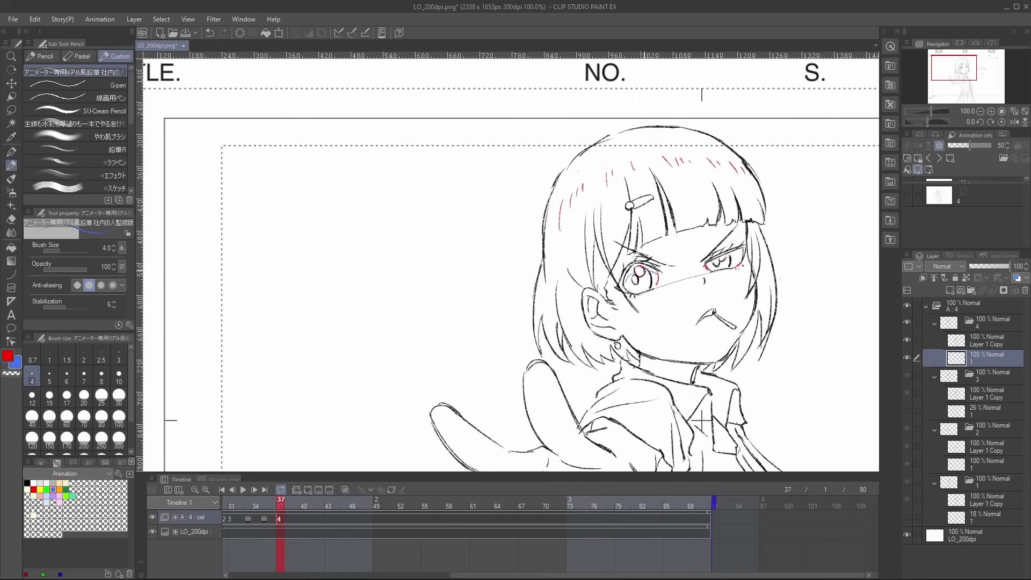
{"action": "left_click_drag", "start_coordinate": [728, 258], "coordinate": [744, 255]}
{"action": "mouse_move", "coordinate": [569, 281]}
{"action": "left_mouse_down"}
{"action": "mouse_move", "coordinate": [564, 241]}
{"action": "mouse_move", "coordinate": [606, 263]}
{"action": "left_mouse_up"}
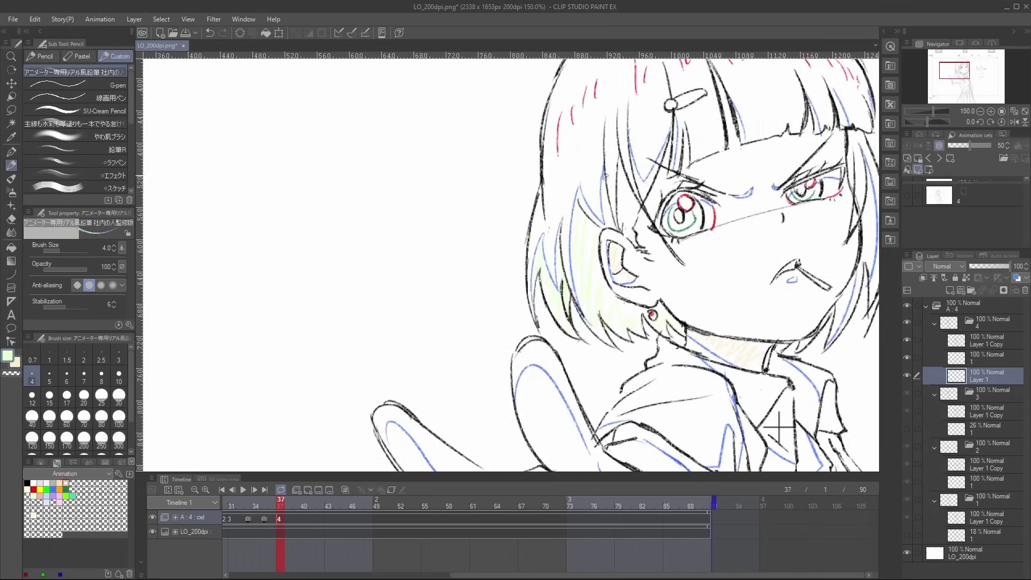
{"action": "scroll", "coordinate": [778, 428], "scroll_direction": "down", "scroll_amount": 2}
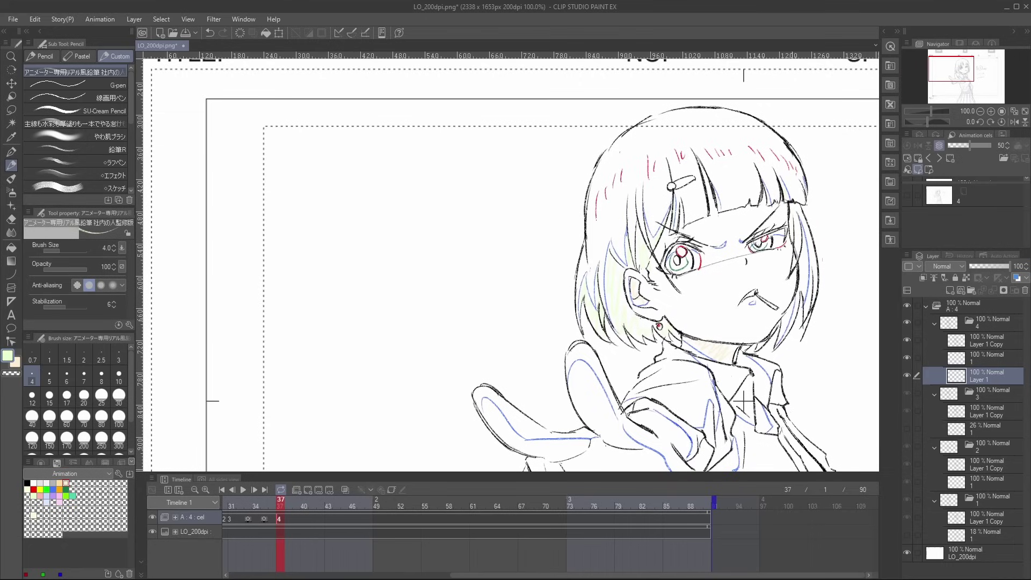
{"action": "scroll", "coordinate": [743, 400], "scroll_direction": "down", "scroll_amount": 1}
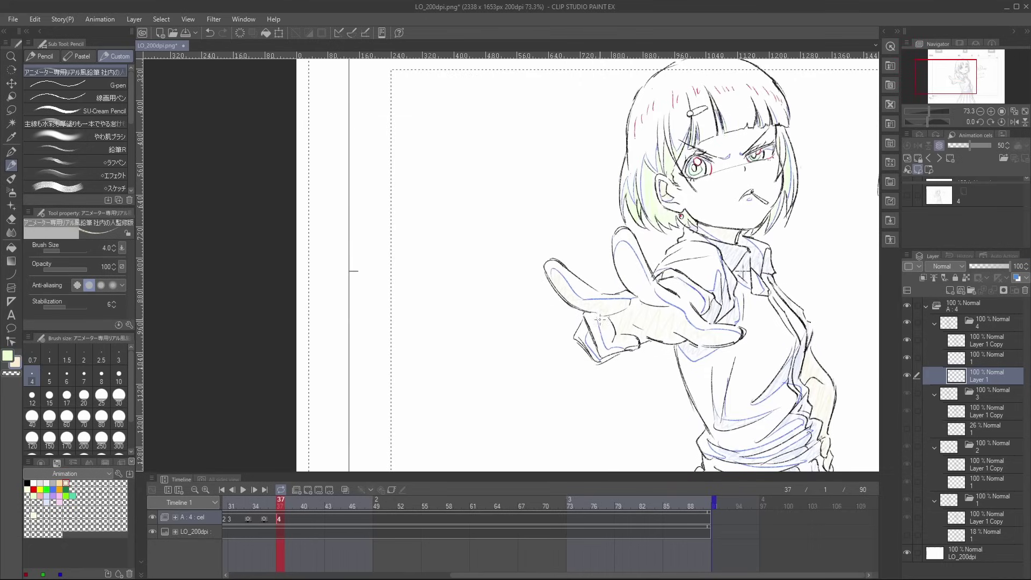
{"action": "key", "text": "ctrl+0"}
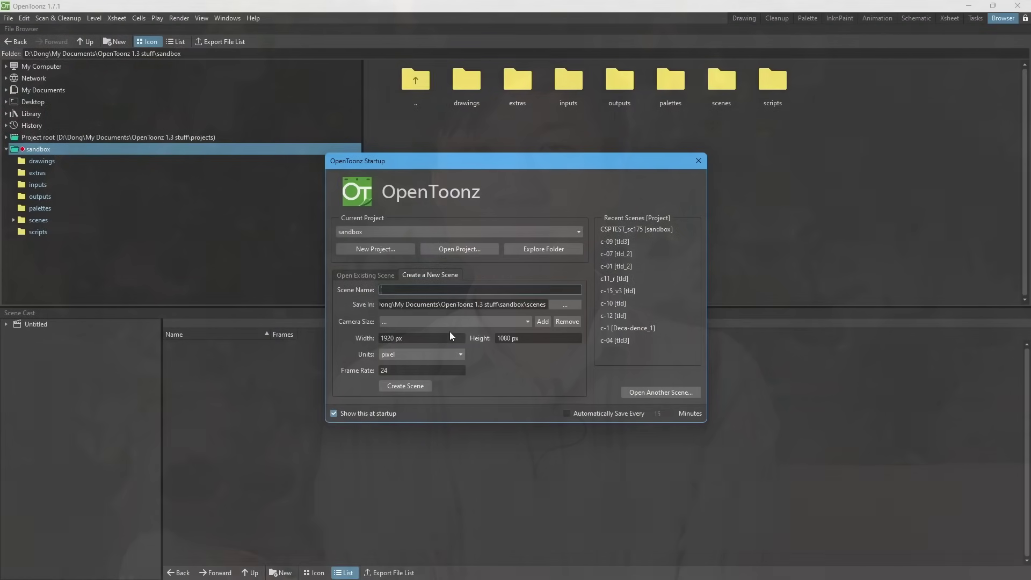
Step: In OpenToonz, create a new scene named opentoonz with a 2338 by 1653 px camera
{"action": "type", "text": "opentoonz"}
{"action": "key", "text": "Tab"}
{"action": "key", "text": "Tab"}
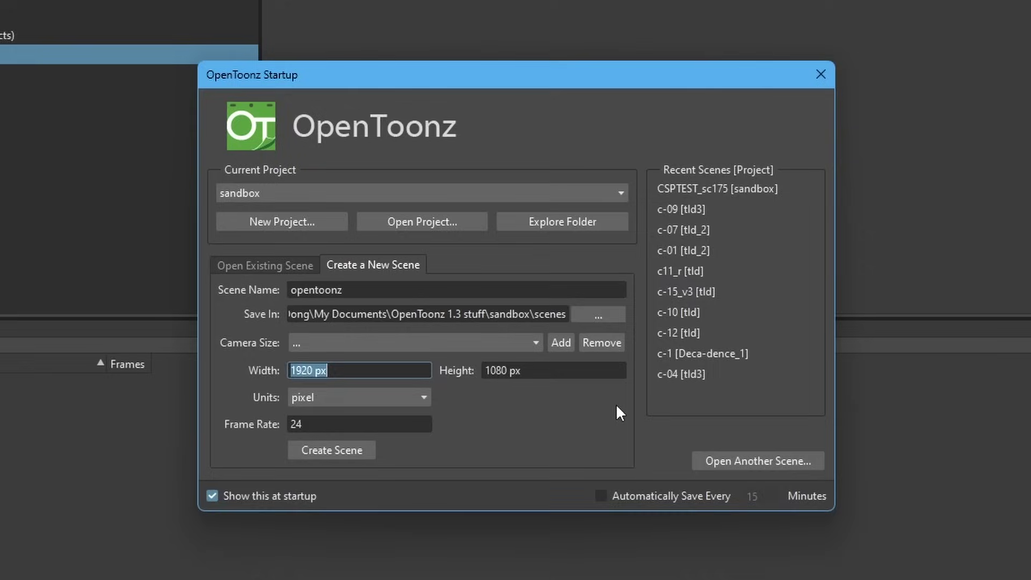
{"action": "type", "text": "233"}
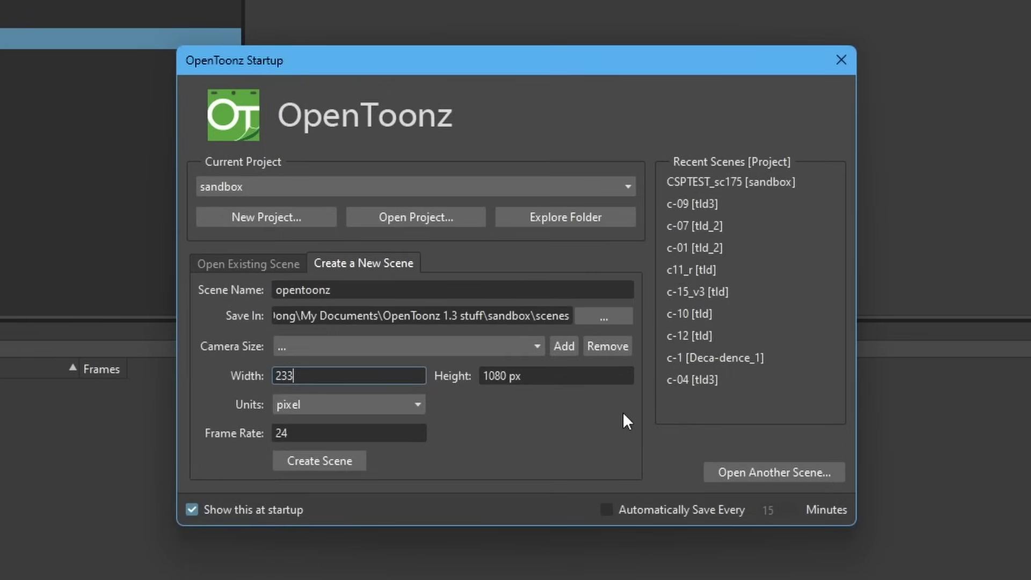
{"action": "type", "text": "8"}
{"action": "key", "text": "Tab"}
{"action": "type", "text": "1653"}
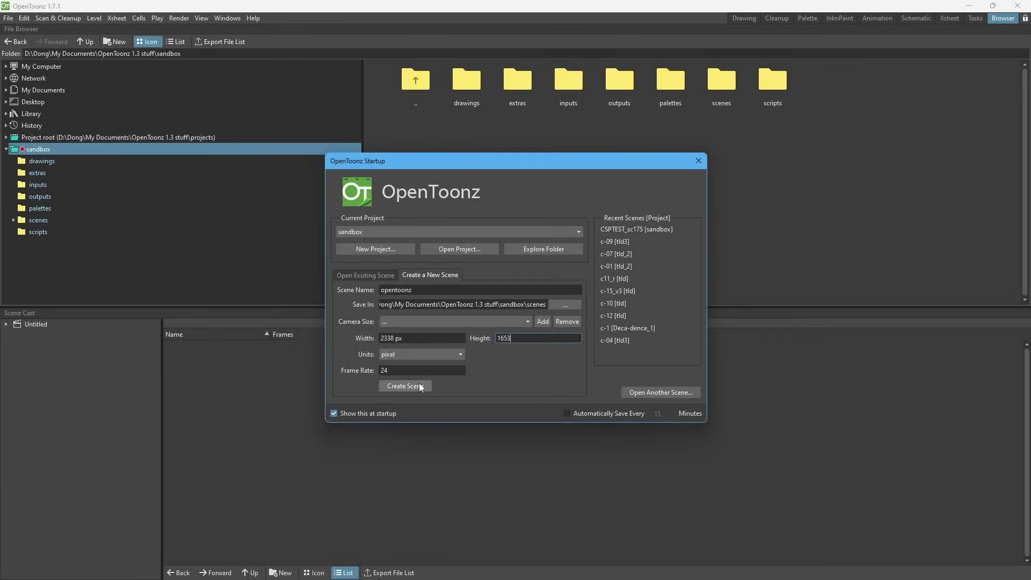
{"action": "left_click", "coordinate": [405, 386]}
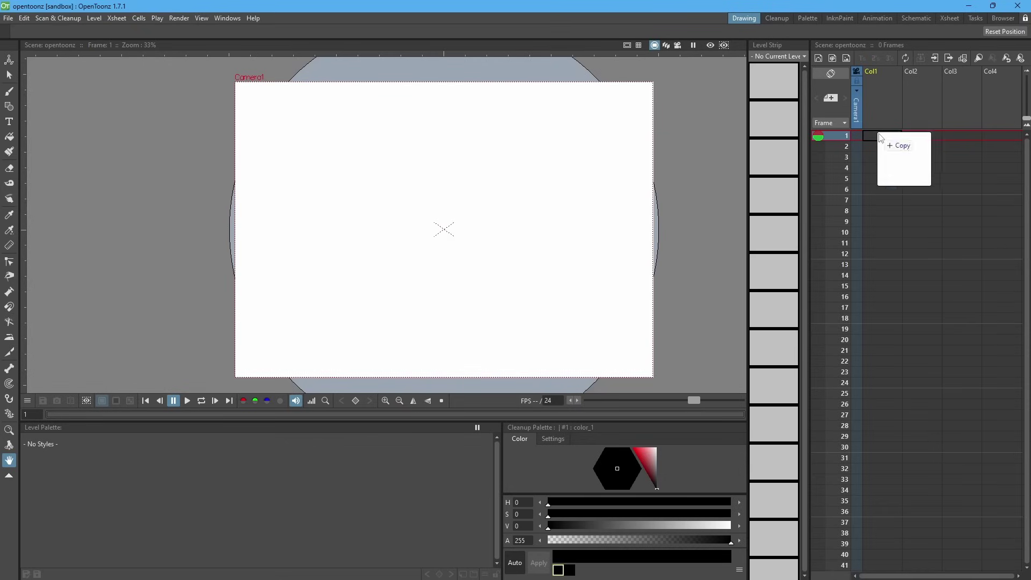
Step: Place the LO_200dpi layout template in the first column from frame 1 and extend its exposure down the column
{"action": "left_click_drag", "start_coordinate": [881, 139], "coordinate": [892, 567]}
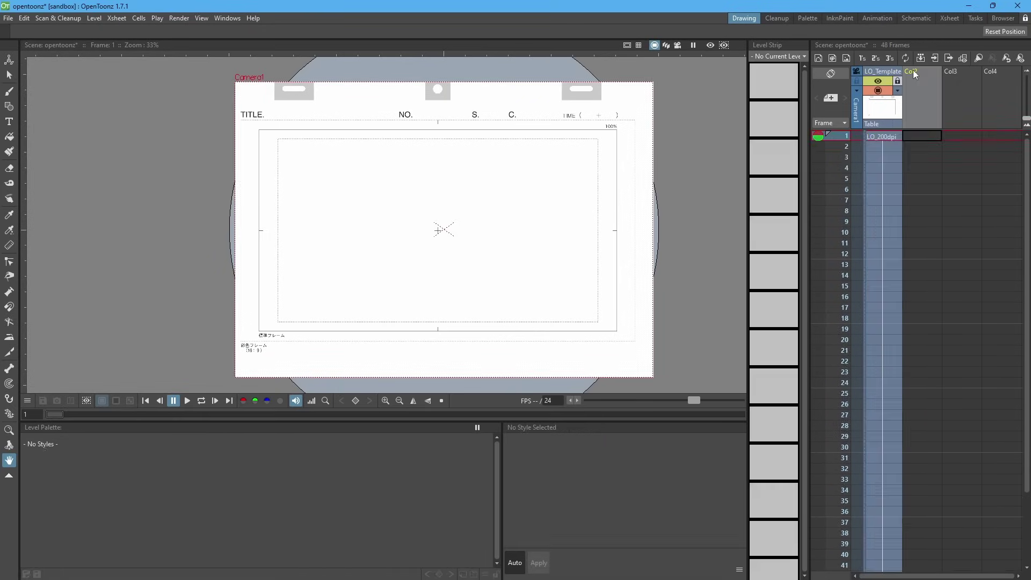
Step: Create a Toonz Raster Level named A, 2338 by 1653 px, at frame 1 of the second column, creating its drawings folder
{"action": "right_click", "coordinate": [916, 134]}
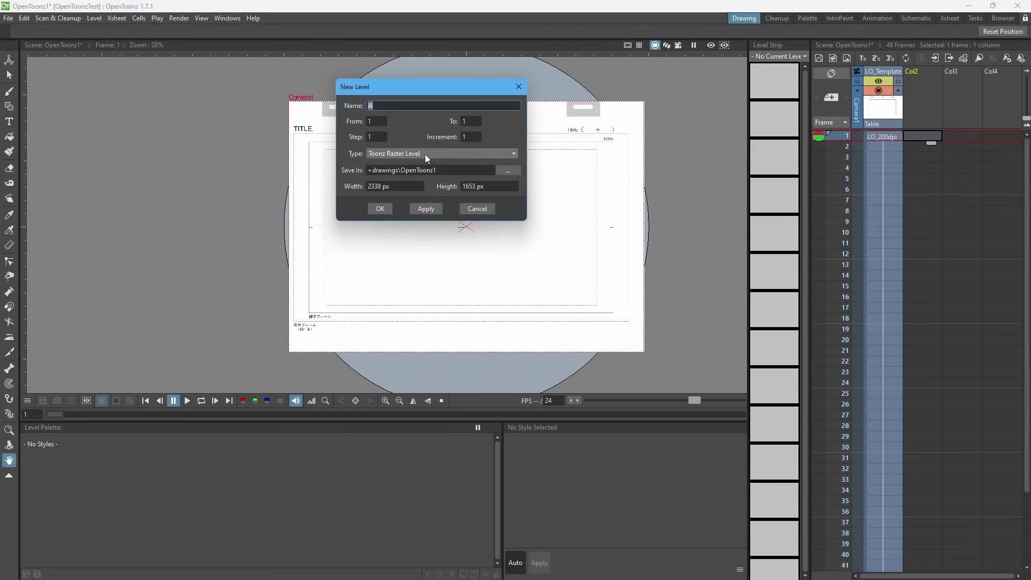
{"action": "left_click", "coordinate": [429, 153]}
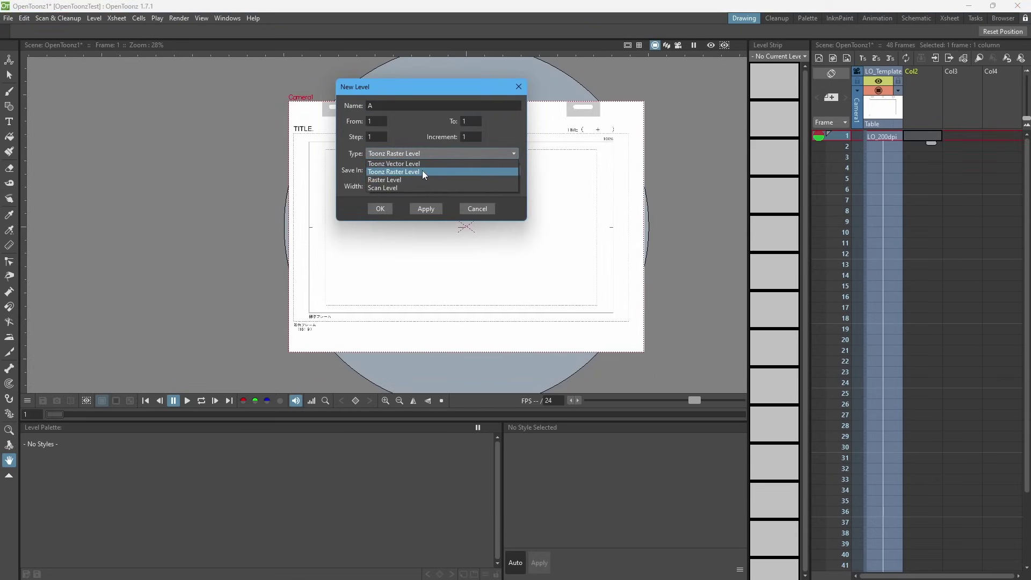
{"action": "left_click", "coordinate": [423, 171]}
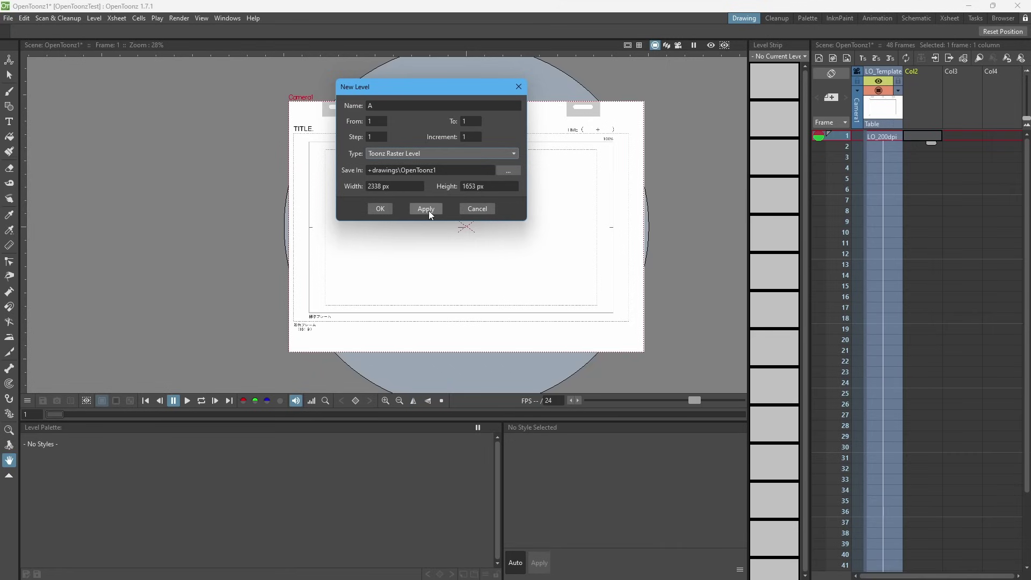
{"action": "left_click", "coordinate": [378, 209]}
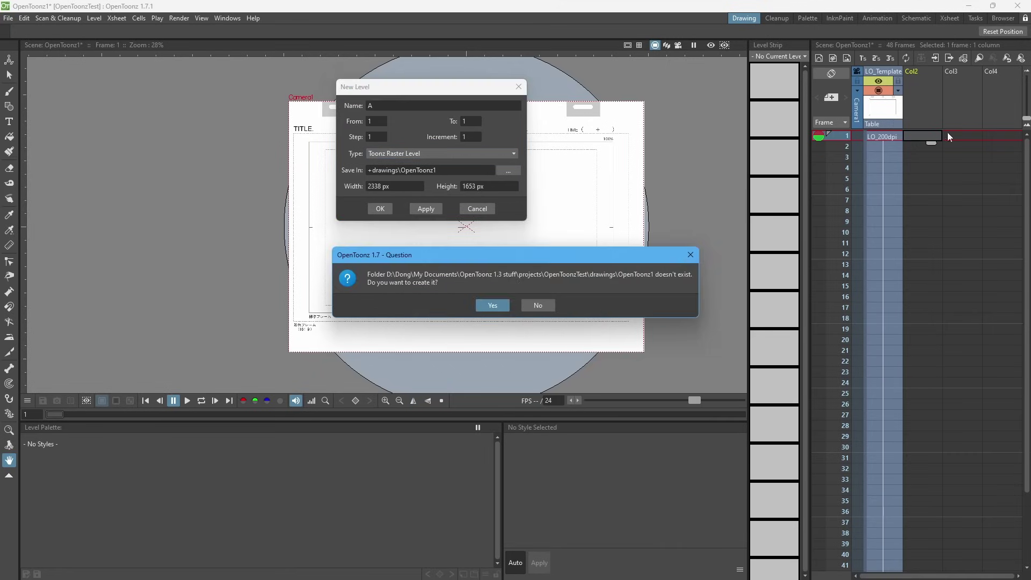
{"action": "left_click", "coordinate": [502, 310]}
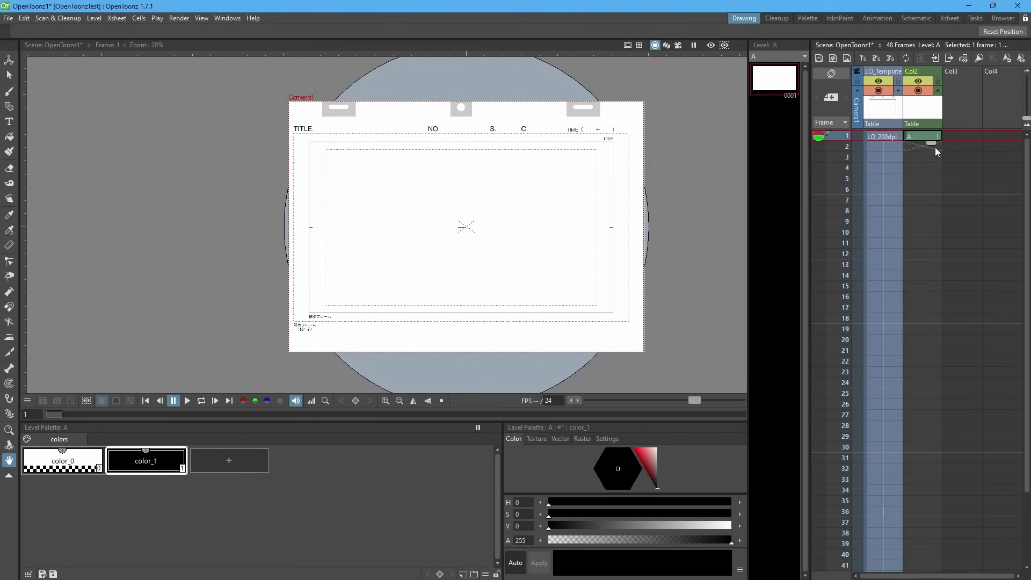
Step: Activate the Brush tool and browse the raster brushes in a floating Style Editor for a pencil-like brush for color_1
{"action": "key", "text": "b"}
{"action": "scroll", "coordinate": [459, 226], "scroll_direction": "up", "scroll_amount": 2}
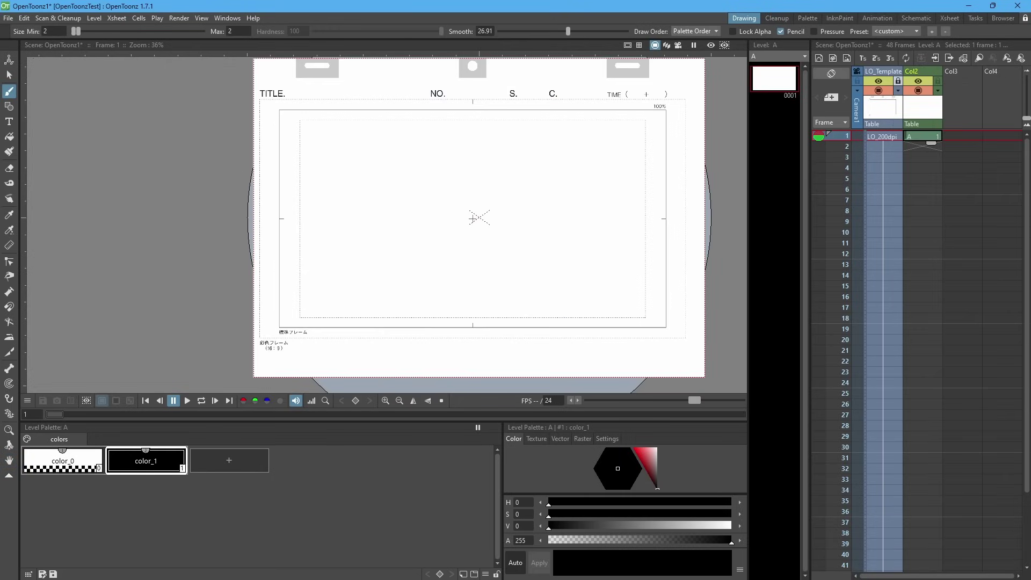
{"action": "left_click", "coordinate": [221, 21]}
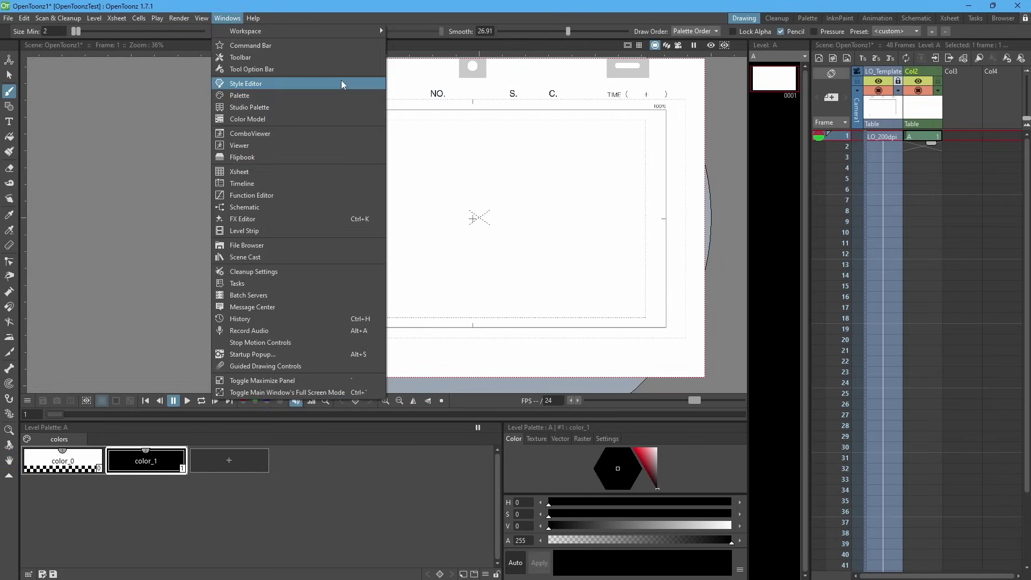
{"action": "left_click", "coordinate": [341, 80]}
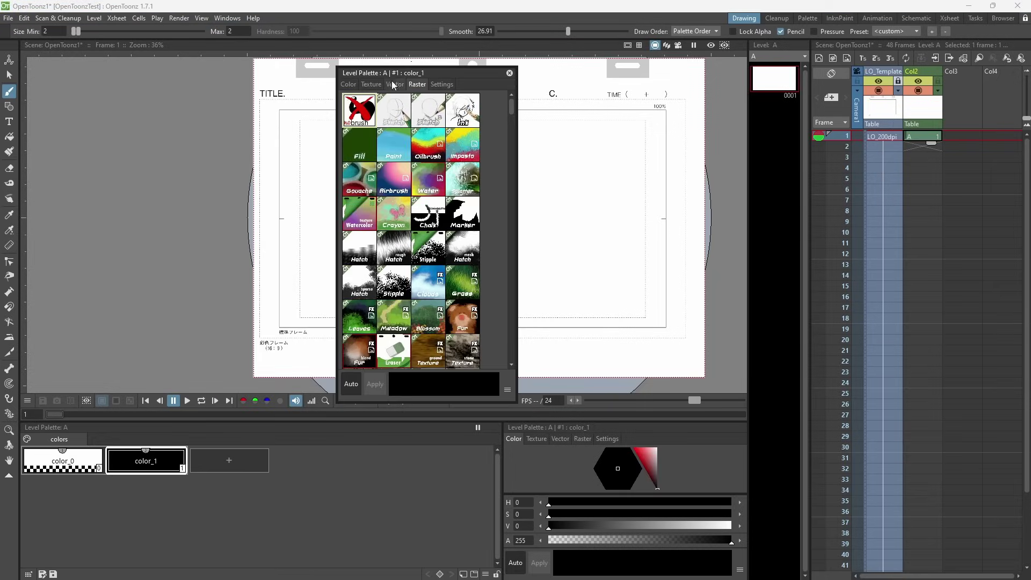
{"action": "left_click", "coordinate": [396, 85]}
{"action": "left_click", "coordinate": [412, 85]}
{"action": "scroll", "coordinate": [360, 272], "scroll_direction": "down", "scroll_amount": 5}
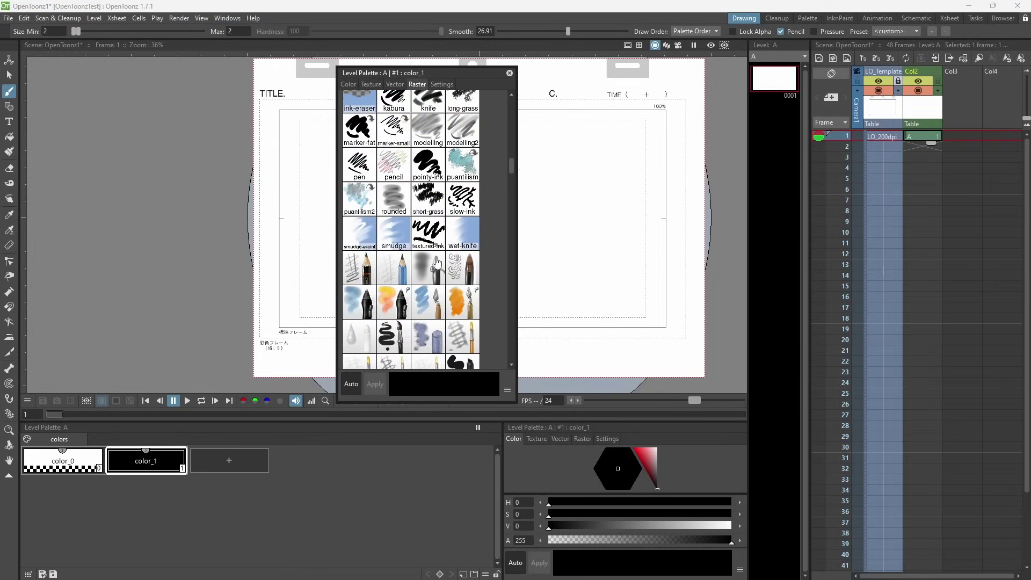
{"action": "scroll", "coordinate": [436, 263], "scroll_direction": "up", "scroll_amount": 2}
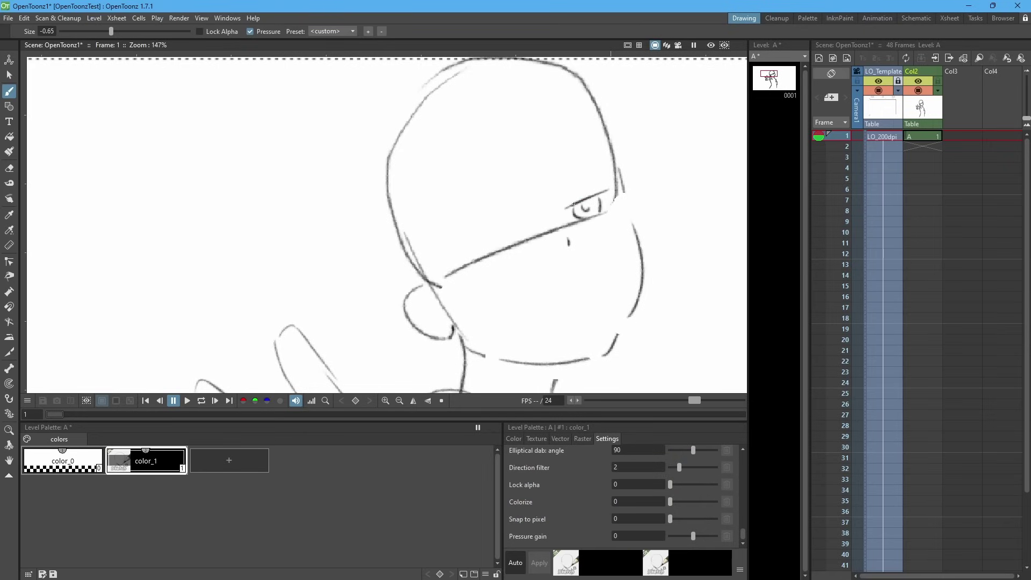
Step: Sketch the girl's near eye and the hair strands beside her ear on drawing 1 of level A
{"action": "mouse_move", "coordinate": [455, 243]}
{"action": "left_mouse_down"}
{"action": "mouse_move", "coordinate": [518, 221]}
{"action": "mouse_move", "coordinate": [477, 261]}
{"action": "left_mouse_up"}
{"action": "key", "text": "ctrl+z"}
{"action": "left_click_drag", "start_coordinate": [471, 214], "coordinate": [458, 248]}
{"action": "left_click_drag", "start_coordinate": [495, 203], "coordinate": [517, 211]}
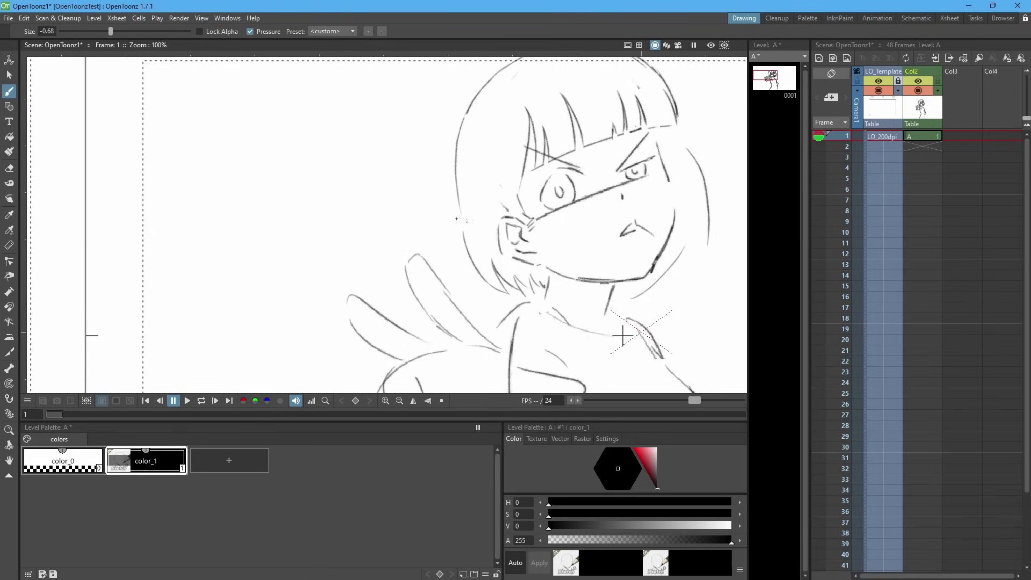
{"action": "left_click_drag", "start_coordinate": [444, 235], "coordinate": [460, 279]}
{"action": "left_click_drag", "start_coordinate": [456, 232], "coordinate": [468, 282]}
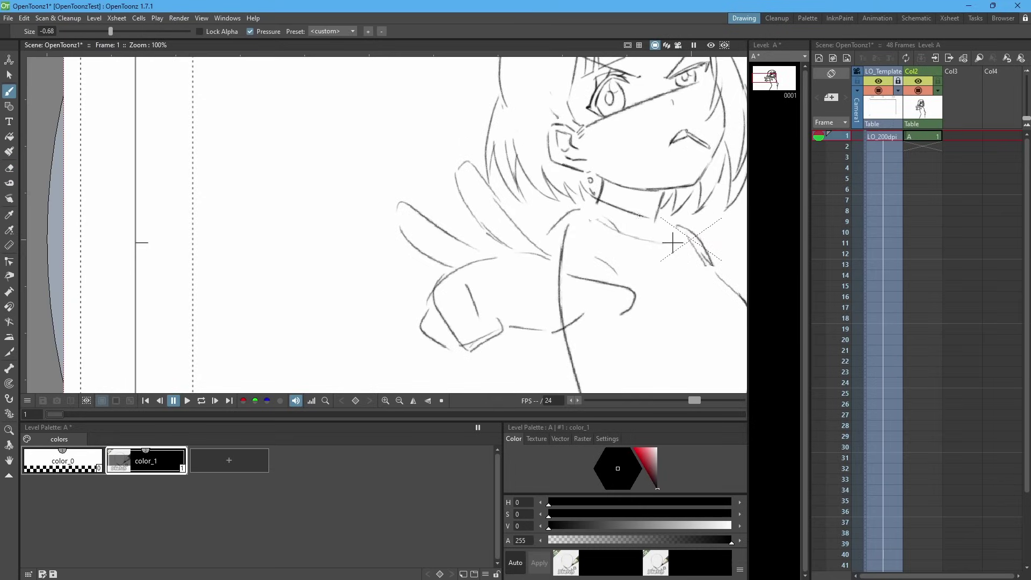
Step: Draw the shirt collar below the neck on drawing 1, erasing the rough shoulder and neckline strokes around it
{"action": "mouse_move", "coordinate": [651, 256]}
{"action": "left_mouse_down"}
{"action": "mouse_move", "coordinate": [661, 229]}
{"action": "mouse_move", "coordinate": [698, 221]}
{"action": "mouse_move", "coordinate": [709, 261]}
{"action": "left_mouse_up"}
{"action": "key", "text": "a"}
{"action": "key", "text": "b"}
{"action": "left_click_drag", "start_coordinate": [691, 236], "coordinate": [688, 262]}
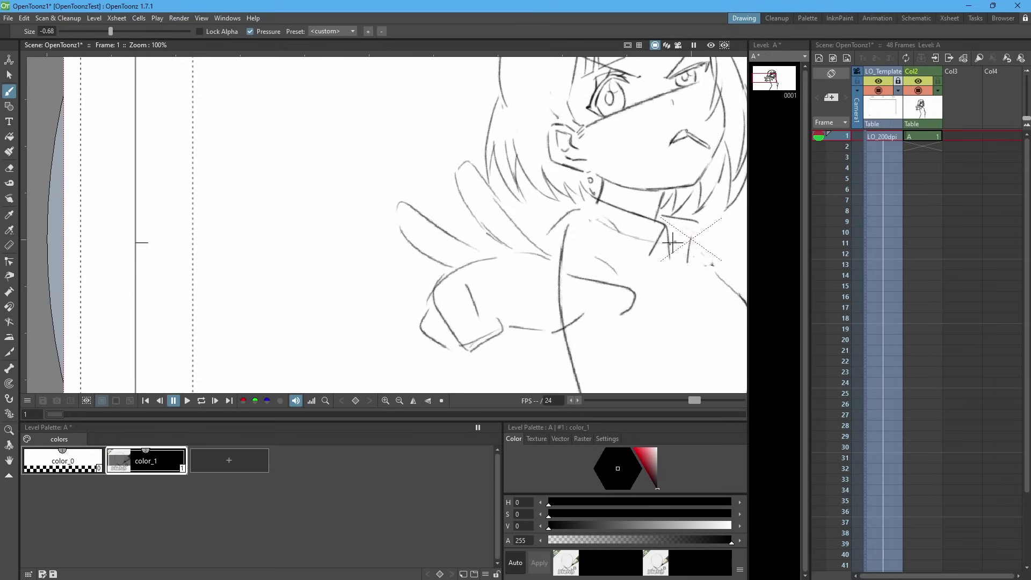
{"action": "left_click_drag", "start_coordinate": [661, 210], "coordinate": [693, 221]}
{"action": "mouse_move", "coordinate": [680, 226]}
{"action": "left_mouse_down"}
{"action": "mouse_move", "coordinate": [710, 265]}
{"action": "mouse_move", "coordinate": [698, 223]}
{"action": "mouse_move", "coordinate": [707, 257]}
{"action": "mouse_move", "coordinate": [690, 254]}
{"action": "mouse_move", "coordinate": [713, 249]}
{"action": "left_mouse_up"}
{"action": "key", "text": "a"}
{"action": "key", "text": "b"}
{"action": "key", "text": "a"}
{"action": "key", "text": "b"}
{"action": "key", "text": "a"}
{"action": "key", "text": "b"}
{"action": "key", "text": "space"}
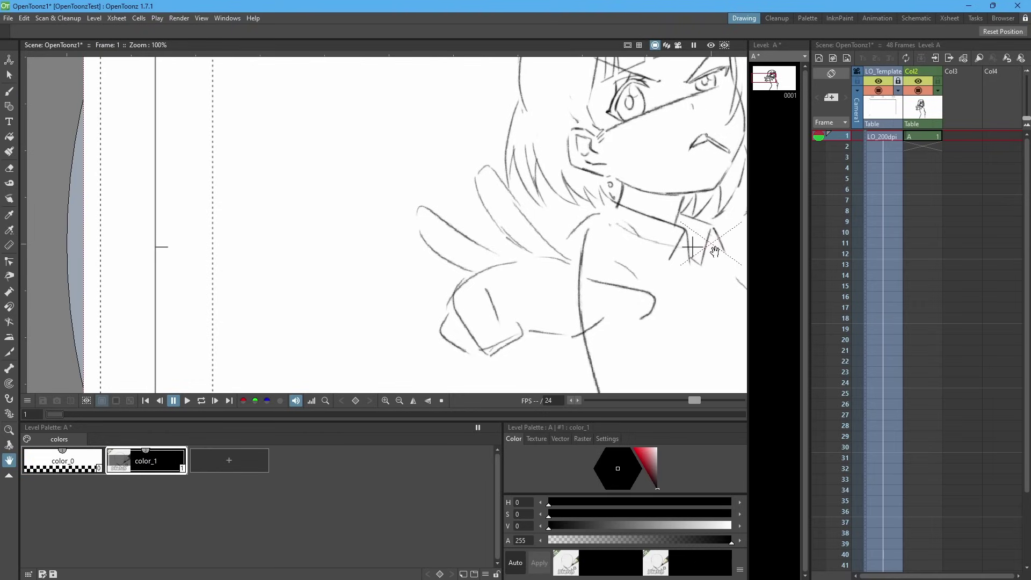
{"action": "key", "text": "a"}
{"action": "key", "text": "b"}
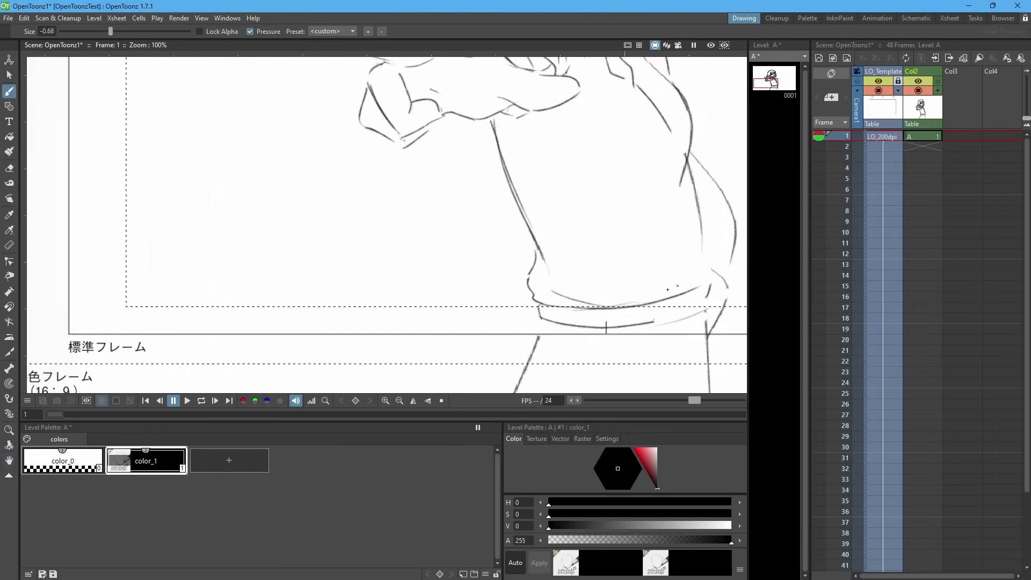
Step: Erase rough strokes at the far end of the shirt hem and try a fold line just above the hem
{"action": "key", "text": "space"}
{"action": "key", "text": "a"}
{"action": "mouse_move", "coordinate": [713, 275]}
{"action": "left_mouse_down"}
{"action": "mouse_move", "coordinate": [734, 299]}
{"action": "mouse_move", "coordinate": [721, 311]}
{"action": "mouse_move", "coordinate": [715, 285]}
{"action": "mouse_move", "coordinate": [706, 311]}
{"action": "left_mouse_up"}
{"action": "key", "text": "b"}
{"action": "key", "text": "space"}
{"action": "key", "text": "ctrl+z"}
{"action": "mouse_move", "coordinate": [546, 316]}
{"action": "left_mouse_down"}
{"action": "mouse_move", "coordinate": [595, 329]}
{"action": "mouse_move", "coordinate": [568, 323]}
{"action": "mouse_move", "coordinate": [645, 281]}
{"action": "left_mouse_up"}
{"action": "key", "text": "ctrl+z"}
Step: Draw long fold lines down the front and side of the shirt on drawing 1
{"action": "left_click_drag", "start_coordinate": [561, 193], "coordinate": [562, 280]}
{"action": "left_click_drag", "start_coordinate": [591, 166], "coordinate": [578, 213]}
{"action": "key", "text": "space"}
{"action": "mouse_move", "coordinate": [689, 199]}
{"action": "left_mouse_down"}
{"action": "mouse_move", "coordinate": [706, 228]}
{"action": "mouse_move", "coordinate": [631, 280]}
{"action": "left_mouse_up"}
{"action": "key", "text": "space"}
{"action": "mouse_move", "coordinate": [716, 240]}
{"action": "left_mouse_down"}
{"action": "mouse_move", "coordinate": [707, 269]}
{"action": "mouse_move", "coordinate": [700, 221]}
{"action": "left_mouse_up"}
{"action": "mouse_move", "coordinate": [678, 184]}
{"action": "left_mouse_down"}
{"action": "mouse_move", "coordinate": [665, 246]}
{"action": "mouse_move", "coordinate": [695, 310]}
{"action": "left_mouse_up"}
{"action": "key", "text": "ctrl+z"}
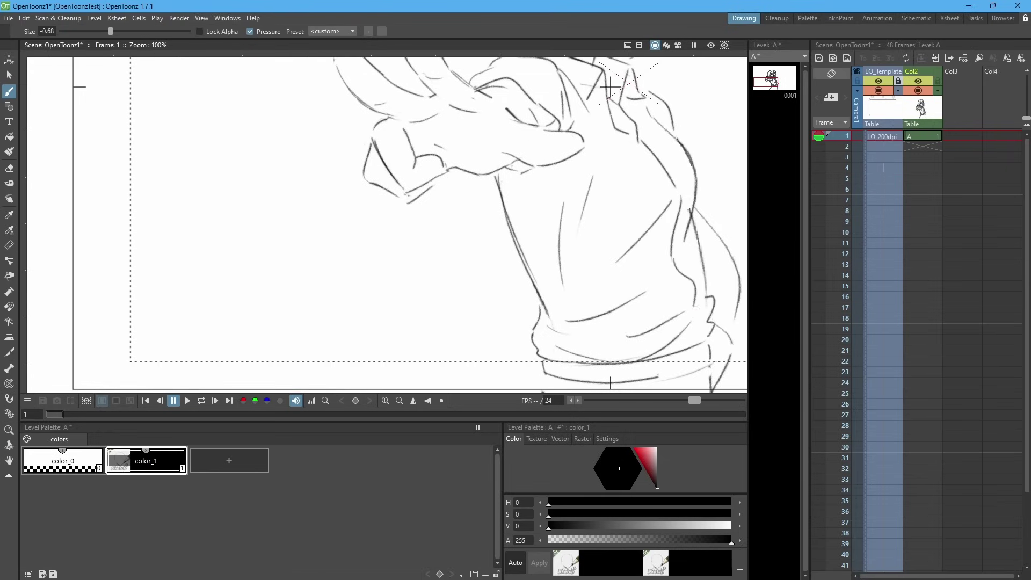
Step: Sketch the skirt pleats below the shirt hem on drawing 1, undoing the strokes that miss
{"action": "scroll", "coordinate": [704, 328], "scroll_direction": "down", "scroll_amount": 4}
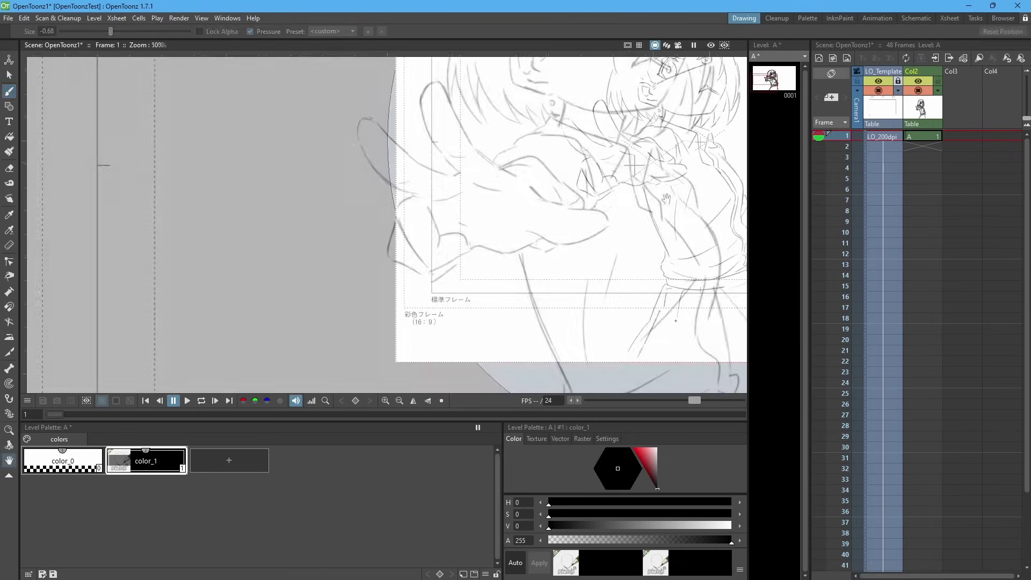
{"action": "key", "text": "e"}
{"action": "key", "text": "b"}
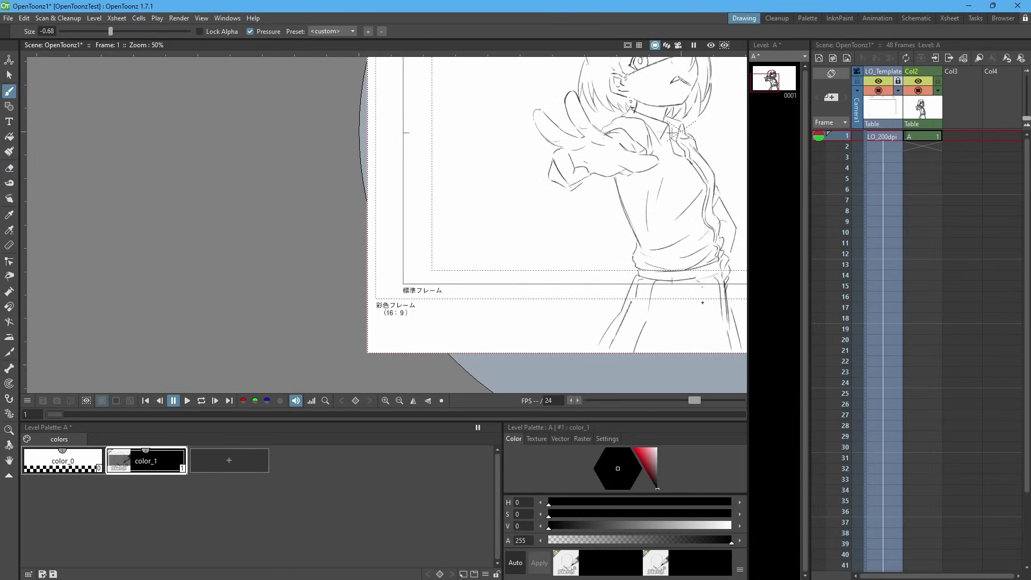
{"action": "left_click_drag", "start_coordinate": [708, 356], "coordinate": [705, 330]}
{"action": "key", "text": "ctrl+z"}
{"action": "mouse_move", "coordinate": [684, 285]}
{"action": "left_mouse_down"}
{"action": "mouse_move", "coordinate": [686, 336]}
{"action": "mouse_move", "coordinate": [663, 336]}
{"action": "left_mouse_up"}
{"action": "key", "text": "ctrl+z"}
{"action": "key", "text": "ctrl+z"}
{"action": "key", "text": "minus"}
{"action": "key", "text": "space"}
{"action": "left_click_drag", "start_coordinate": [727, 210], "coordinate": [680, 337]}
{"action": "key", "text": "plus"}
{"action": "scroll", "coordinate": [684, 233], "scroll_direction": "up", "scroll_amount": 2}
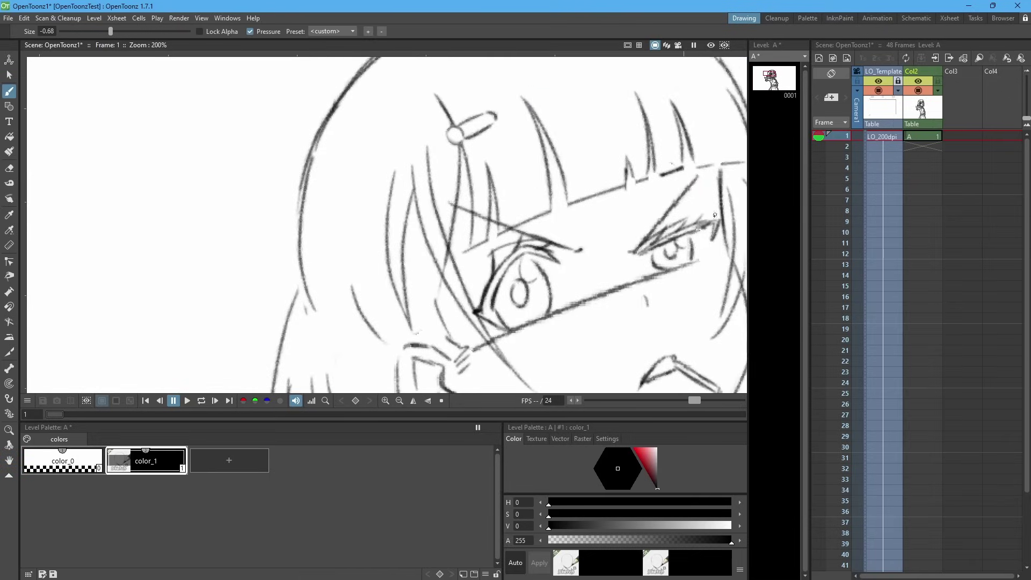
{"action": "scroll", "coordinate": [715, 215], "scroll_direction": "down", "scroll_amount": 3}
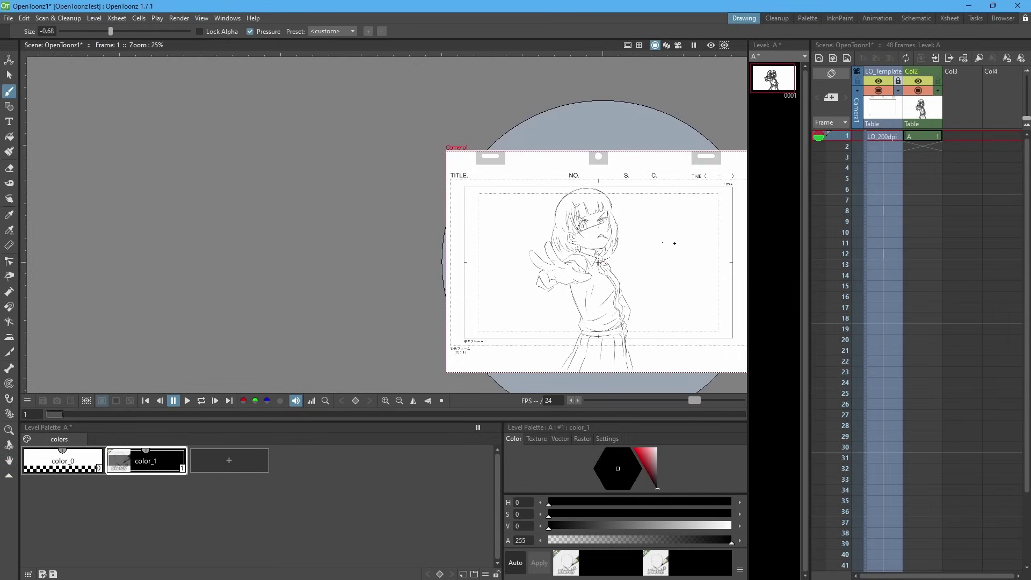
Step: Add blank drawing 2 to level A, exposing it on frames 1 to 3 with drawing 1 moved to frame 4
{"action": "right_click", "coordinate": [917, 147]}
{"action": "left_click", "coordinate": [923, 168]}
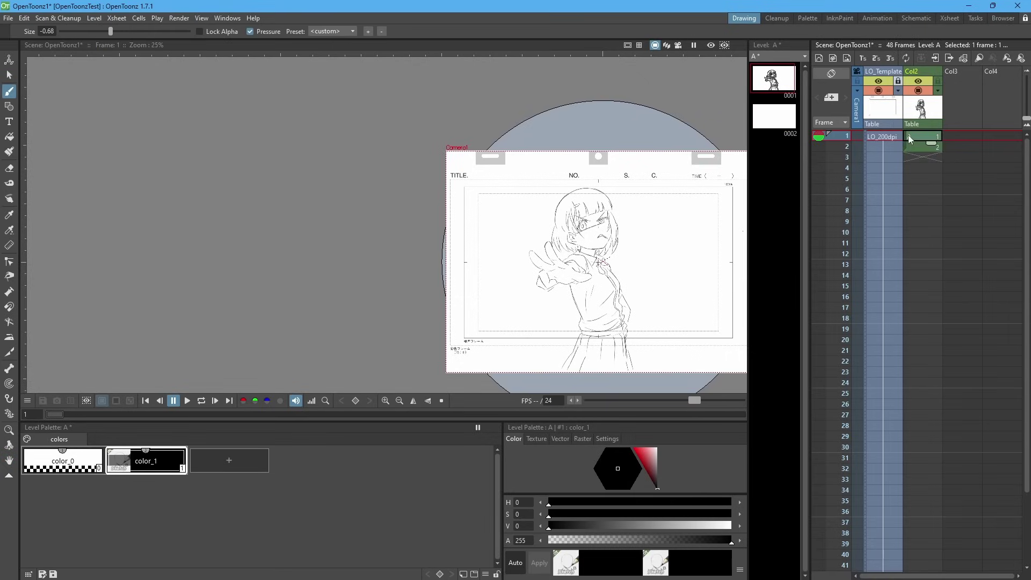
{"action": "mouse_move", "coordinate": [907, 136]}
{"action": "left_mouse_down"}
{"action": "mouse_move", "coordinate": [906, 155]}
{"action": "mouse_move", "coordinate": [933, 139]}
{"action": "left_mouse_up"}
{"action": "left_click", "coordinate": [911, 147]}
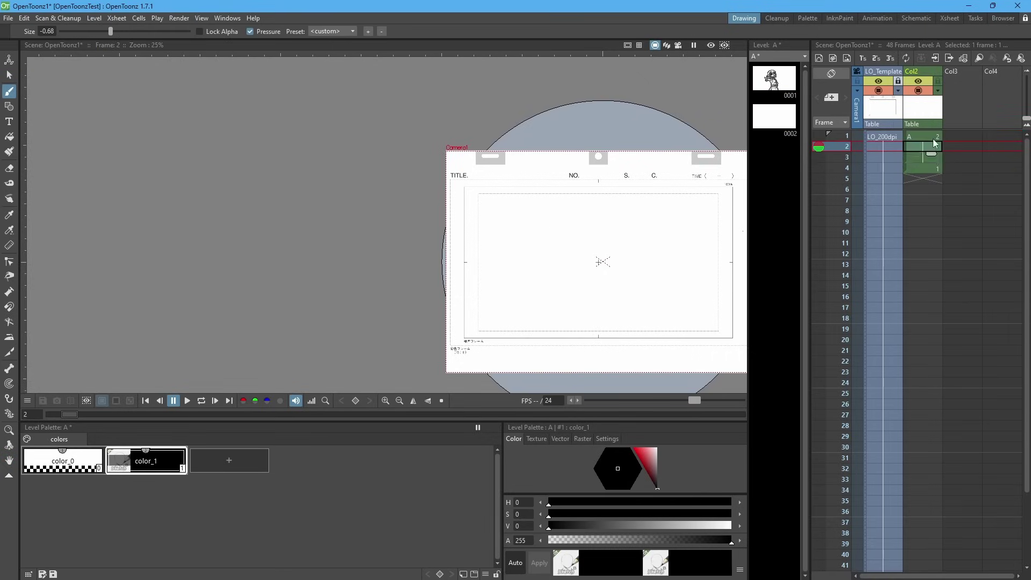
{"action": "left_click", "coordinate": [933, 139]}
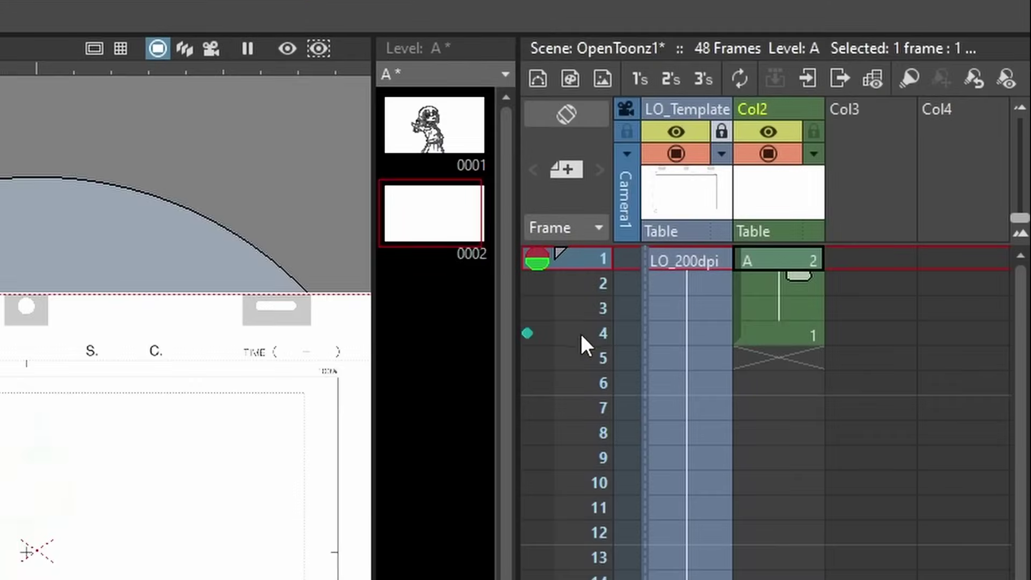
Step: Step back and forth through frames 1 to 4 to compare the fixed and relative onion skin display
{"action": "scroll", "coordinate": [175, 488], "scroll_direction": "up", "scroll_amount": 10}
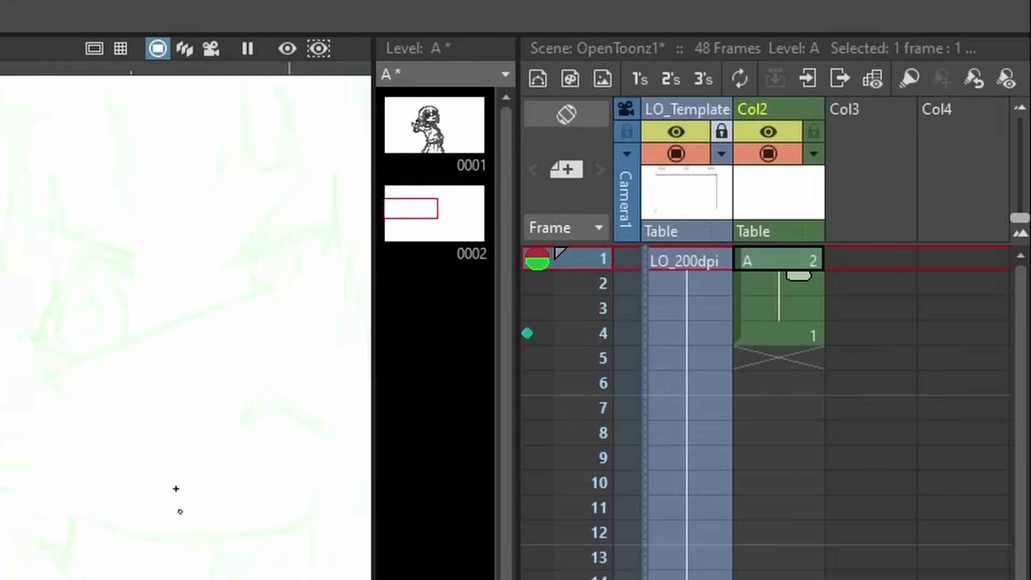
{"action": "left_click", "coordinate": [600, 290]}
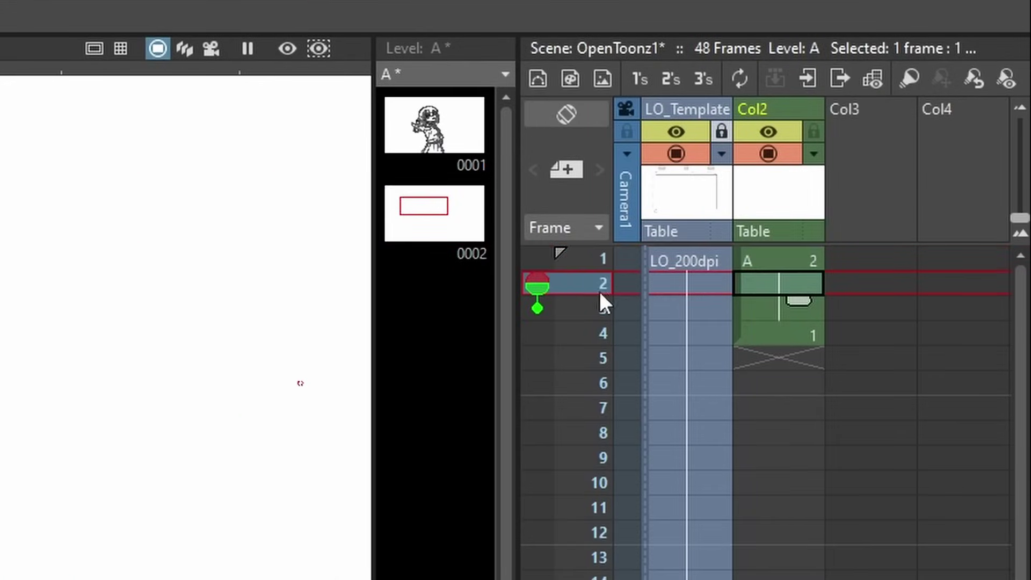
{"action": "key", "text": "Down"}
{"action": "key", "text": "Down"}
{"action": "key", "text": "Down"}
{"action": "key", "text": "Up"}
{"action": "key", "text": "Up"}
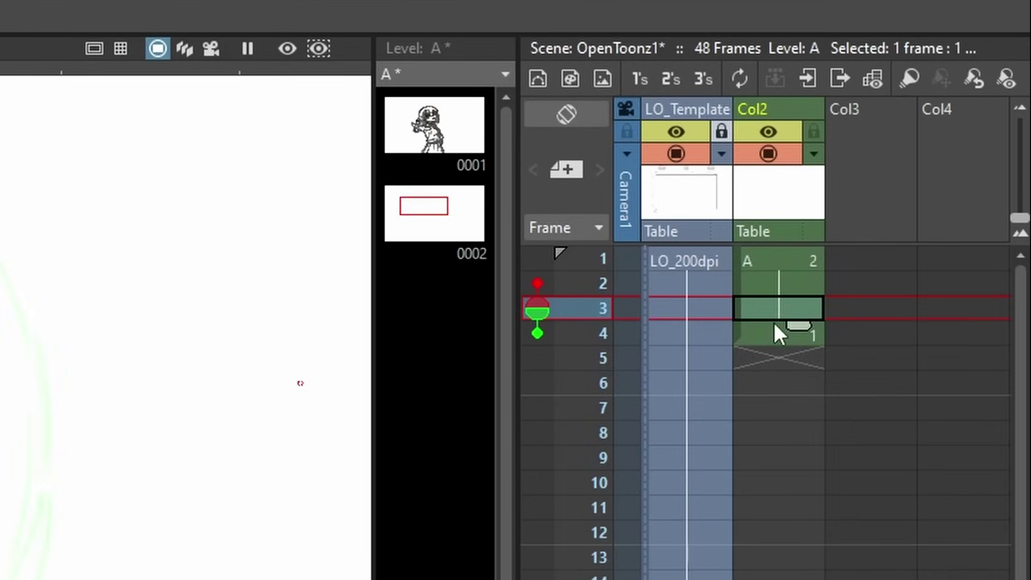
{"action": "key", "text": "Down"}
{"action": "key", "text": "Down"}
{"action": "key", "text": "Up"}
{"action": "key", "text": "Up"}
{"action": "key", "text": "Up"}
{"action": "key", "text": "Up"}
{"action": "scroll", "coordinate": [162, 314], "scroll_direction": "down", "scroll_amount": 2}
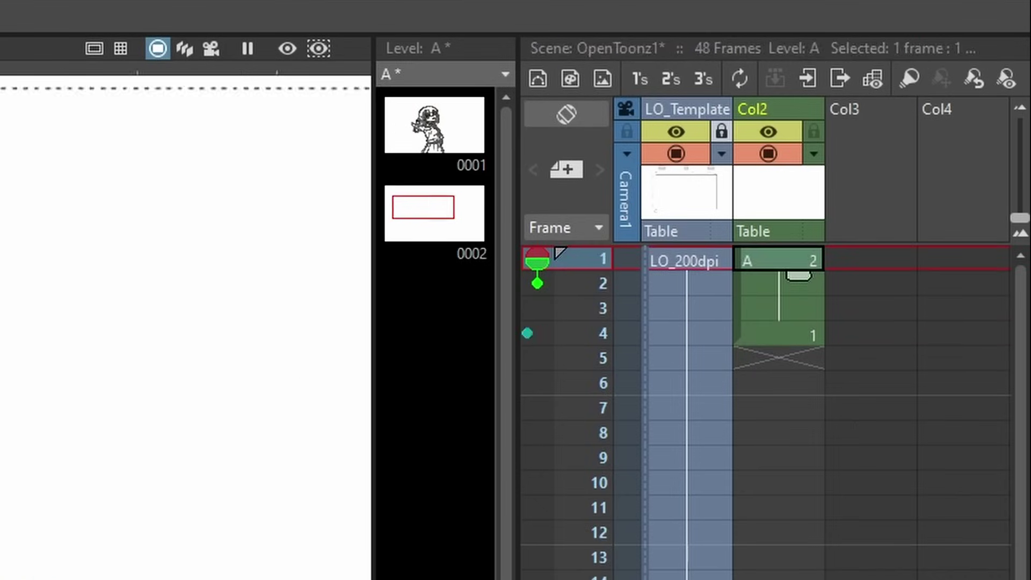
{"action": "key", "text": "Down"}
Step: Sketch the jaw line and the far-side contour of the face on drawing 2 over the onion skin
{"action": "left_click_drag", "start_coordinate": [485, 268], "coordinate": [579, 287]}
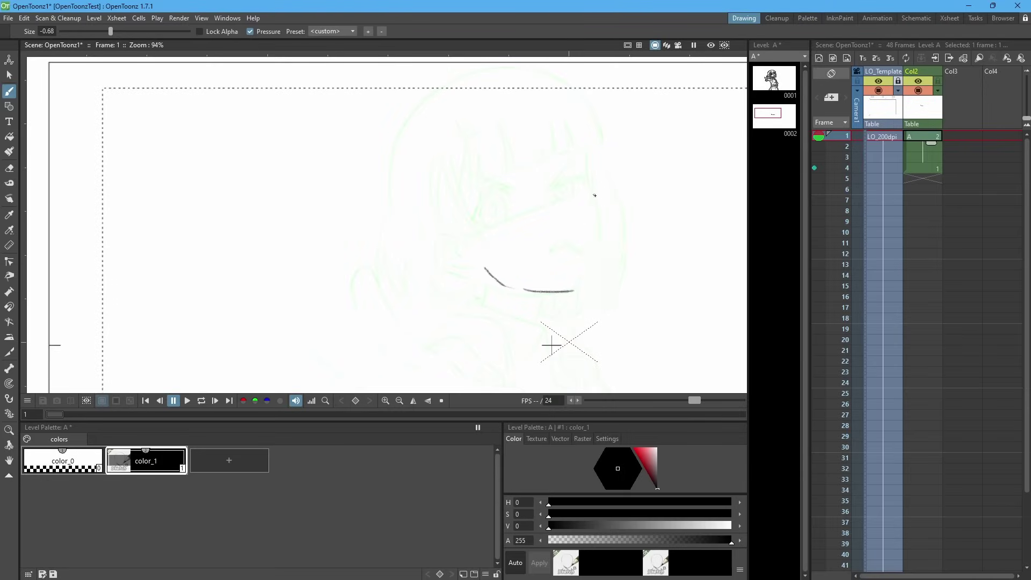
{"action": "left_click_drag", "start_coordinate": [594, 195], "coordinate": [591, 282]}
{"action": "left_click_drag", "start_coordinate": [597, 138], "coordinate": [594, 192]}
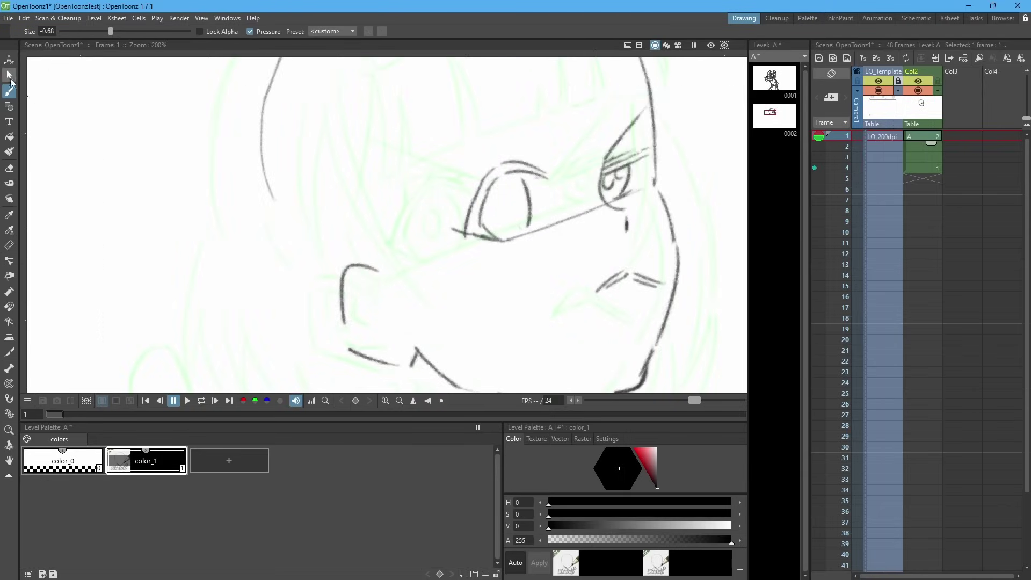
Step: Draw the near eye's iris and pupil on drawing 2 and refine the lines above the eye
{"action": "mouse_move", "coordinate": [496, 204]}
{"action": "left_mouse_down"}
{"action": "mouse_move", "coordinate": [511, 187]}
{"action": "mouse_move", "coordinate": [529, 180]}
{"action": "mouse_move", "coordinate": [519, 181]}
{"action": "mouse_move", "coordinate": [528, 226]}
{"action": "left_mouse_up"}
{"action": "key", "text": "a"}
{"action": "key", "text": "b"}
{"action": "left_click_drag", "start_coordinate": [519, 176], "coordinate": [520, 239]}
{"action": "left_click_drag", "start_coordinate": [494, 203], "coordinate": [501, 196]}
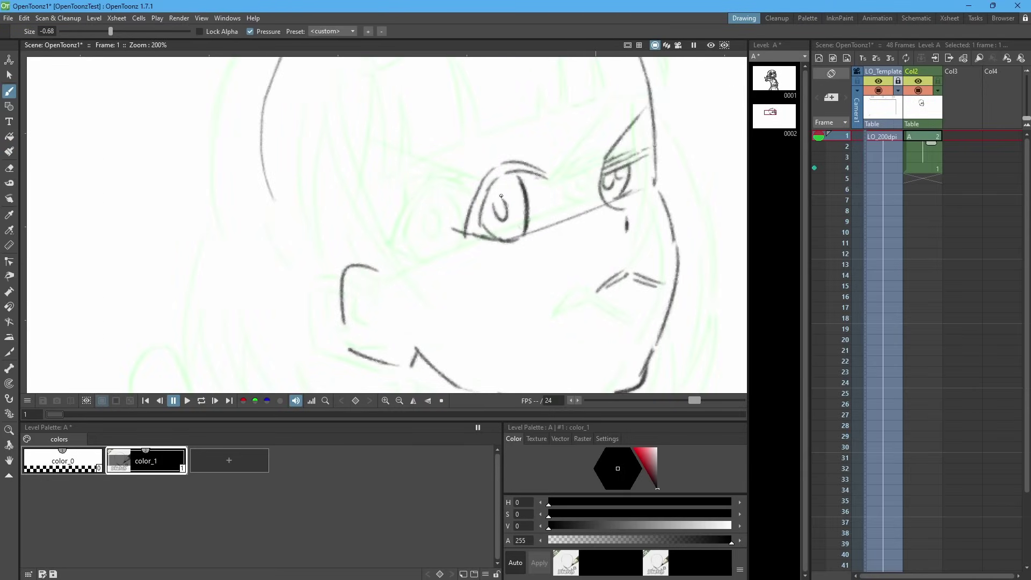
{"action": "key", "text": "s"}
{"action": "left_click_drag", "start_coordinate": [492, 127], "coordinate": [486, 129]}
{"action": "left_click_drag", "start_coordinate": [543, 154], "coordinate": [525, 162]}
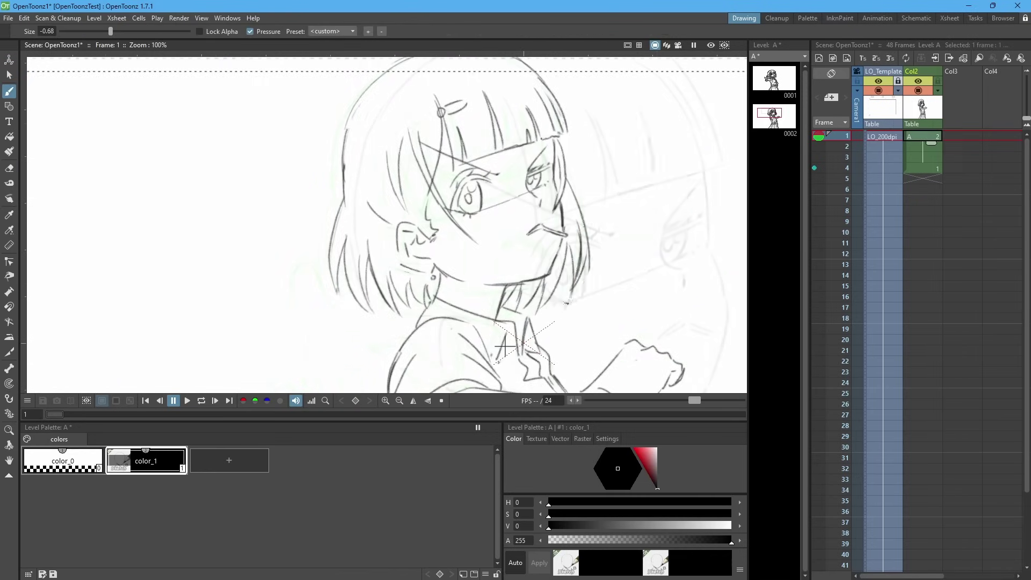
Step: Erase excess strokes from the hair on the far side of the face on drawing 2
{"action": "key", "text": "a"}
{"action": "left_click_drag", "start_coordinate": [590, 237], "coordinate": [585, 259]}
{"action": "key", "text": "b"}
{"action": "scroll", "coordinate": [639, 178], "scroll_direction": "down", "scroll_amount": 10}
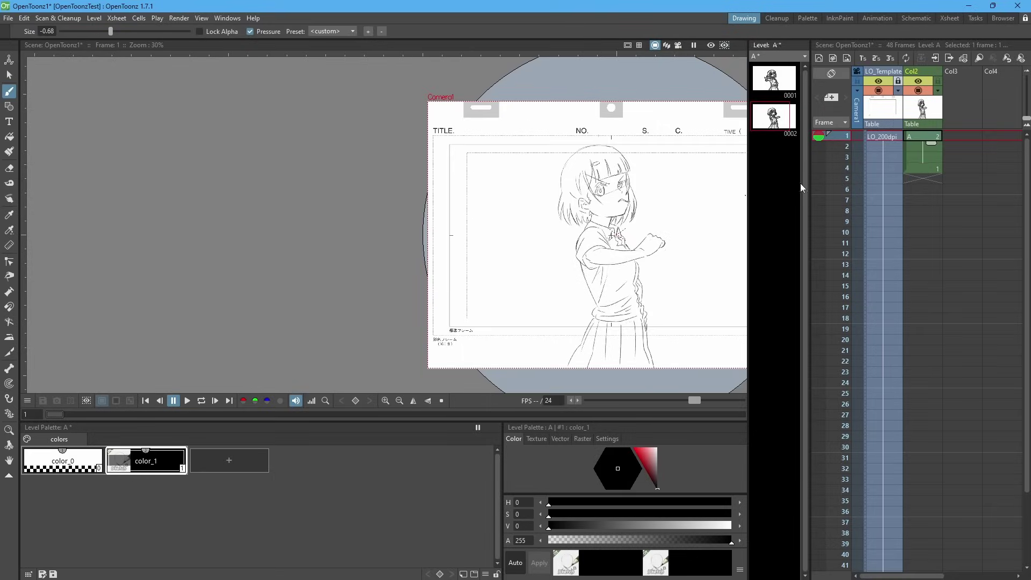
Step: Insert blank drawing 3 at frame 2 and turn on relative onion skins for frames 1 and 4
{"action": "left_click", "coordinate": [916, 147]}
{"action": "key", "text": "alt+d"}
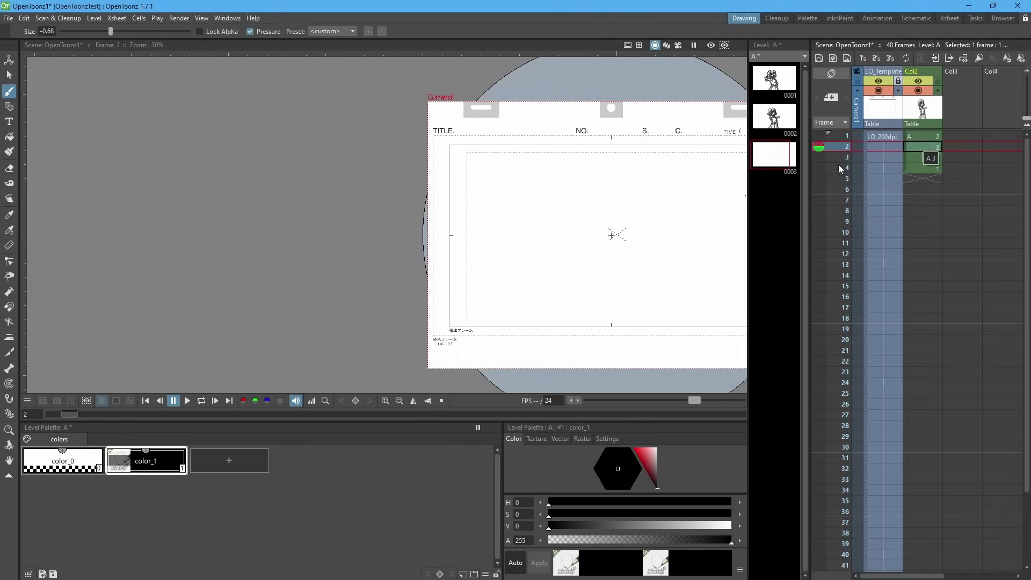
{"action": "scroll", "coordinate": [624, 237], "scroll_direction": "up", "scroll_amount": 2}
{"action": "left_click", "coordinate": [818, 136]}
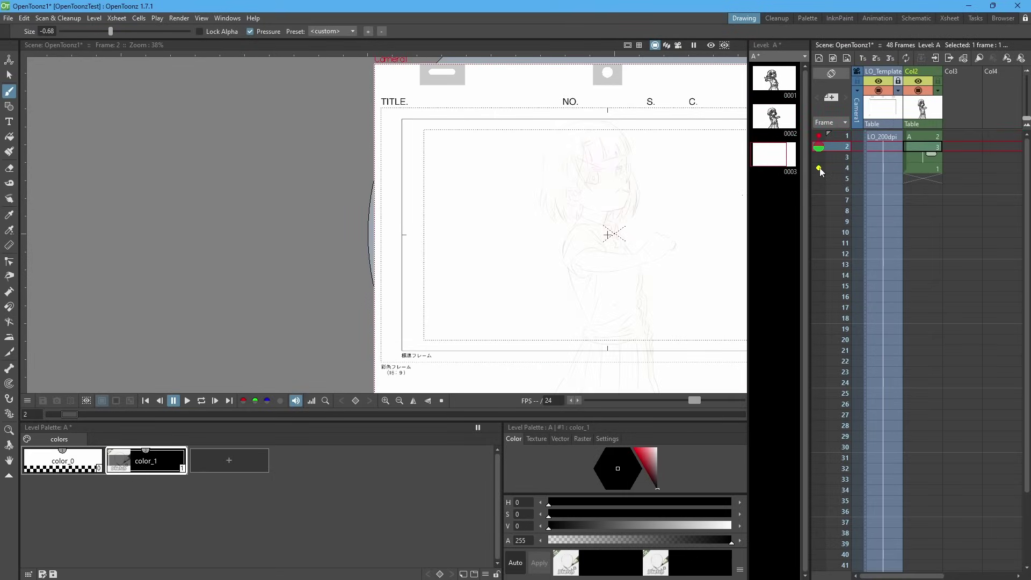
{"action": "left_click", "coordinate": [818, 168]}
{"action": "scroll", "coordinate": [658, 239], "scroll_direction": "up", "scroll_amount": 6}
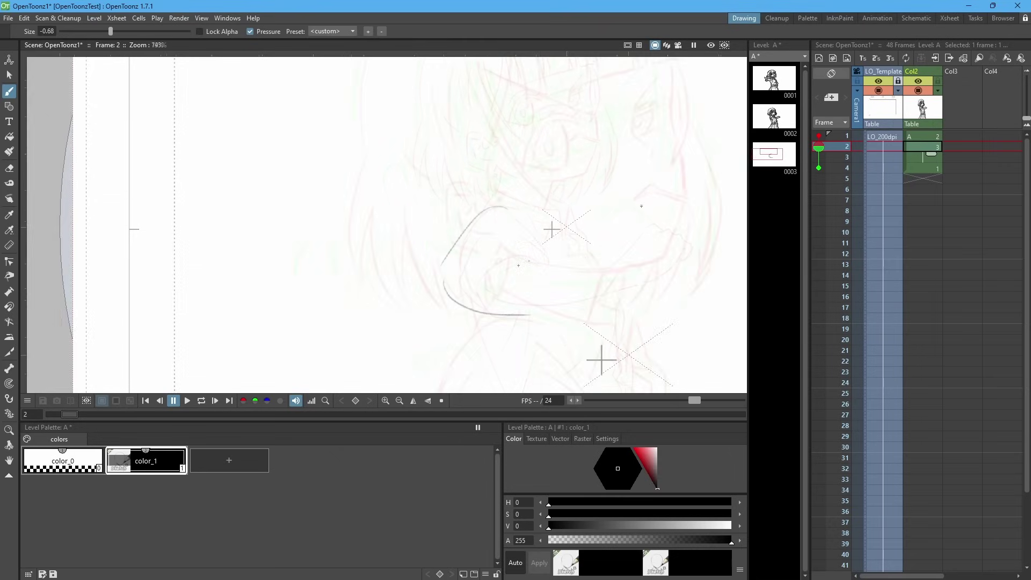
Step: Sketch the contours of the bent arm, sleeve and hand on drawing 3 over the onion skins
{"action": "left_click_drag", "start_coordinate": [505, 243], "coordinate": [473, 293]}
{"action": "left_click_drag", "start_coordinate": [529, 314], "coordinate": [572, 310]}
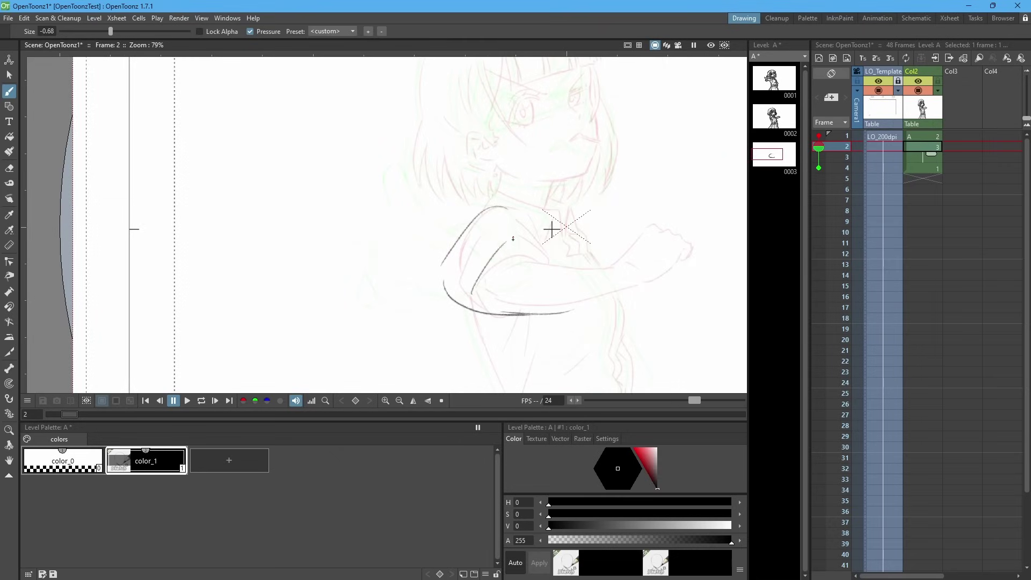
{"action": "mouse_move", "coordinate": [518, 244]}
{"action": "left_mouse_down"}
{"action": "mouse_move", "coordinate": [583, 298]}
{"action": "mouse_move", "coordinate": [556, 237]}
{"action": "left_mouse_up"}
{"action": "left_click_drag", "start_coordinate": [581, 240], "coordinate": [661, 264]}
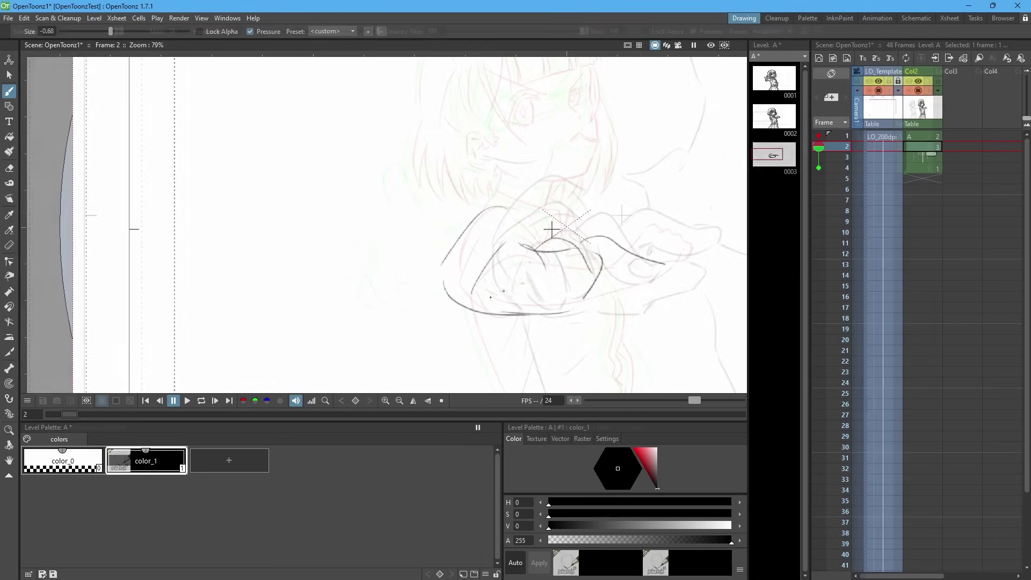
{"action": "scroll", "coordinate": [585, 269], "scroll_direction": "up", "scroll_amount": 2}
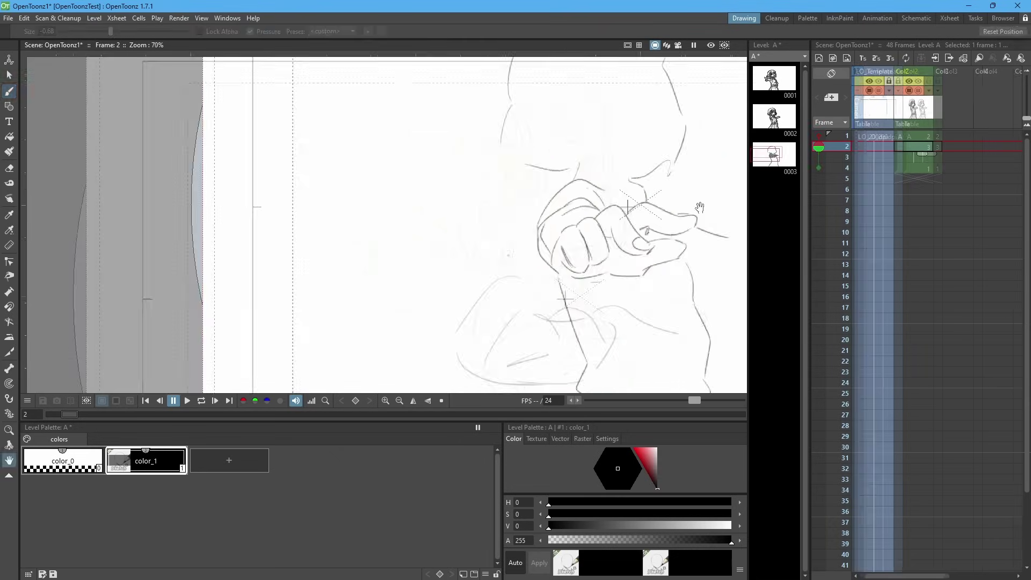
Step: Erase excess strokes around the hand and arm on drawing 3 and redraw the missing lines
{"action": "key", "text": "e"}
{"action": "key", "text": "b"}
{"action": "key", "text": "e"}
{"action": "mouse_move", "coordinate": [586, 294]}
{"action": "left_mouse_down"}
{"action": "mouse_move", "coordinate": [572, 290]}
{"action": "mouse_move", "coordinate": [557, 309]}
{"action": "left_mouse_up"}
{"action": "key", "text": "b"}
{"action": "key", "text": "e"}
{"action": "key", "text": "b"}
{"action": "left_click_drag", "start_coordinate": [729, 203], "coordinate": [619, 225]}
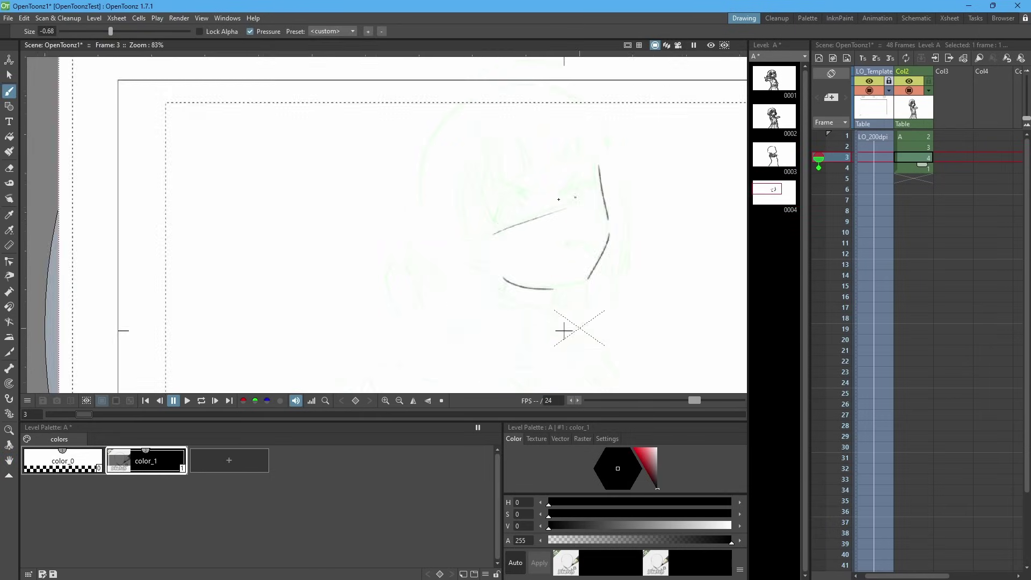
Step: Sketch the face contour and head on drawing 4 at frame 3
{"action": "scroll", "coordinate": [503, 205], "scroll_direction": "up", "scroll_amount": 1}
{"action": "left_click_drag", "start_coordinate": [500, 202], "coordinate": [505, 231]}
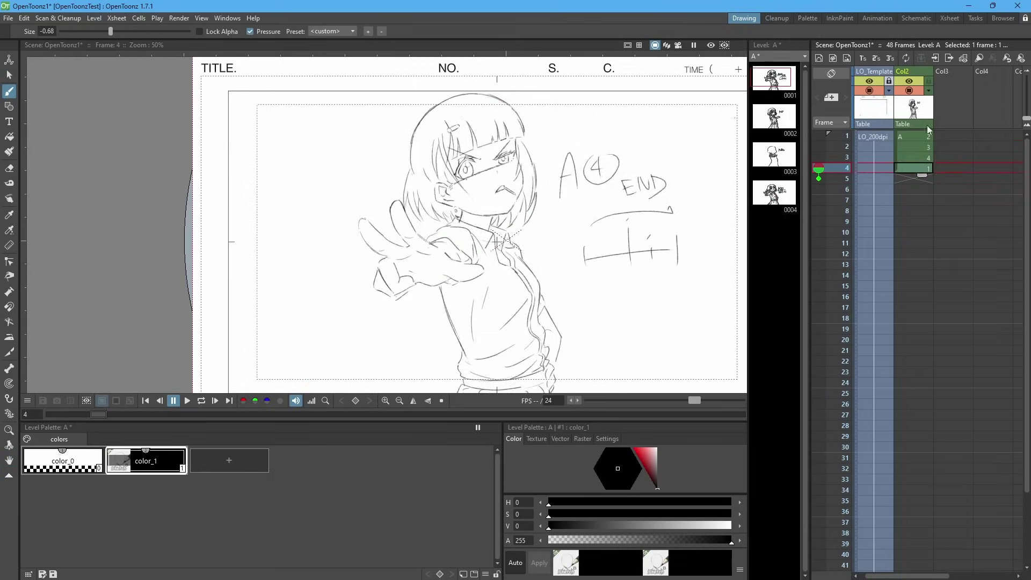
Step: Renumber the four drawings in Col2 sequentially and spread their exposures out to frame 48
{"action": "right_click", "coordinate": [929, 162]}
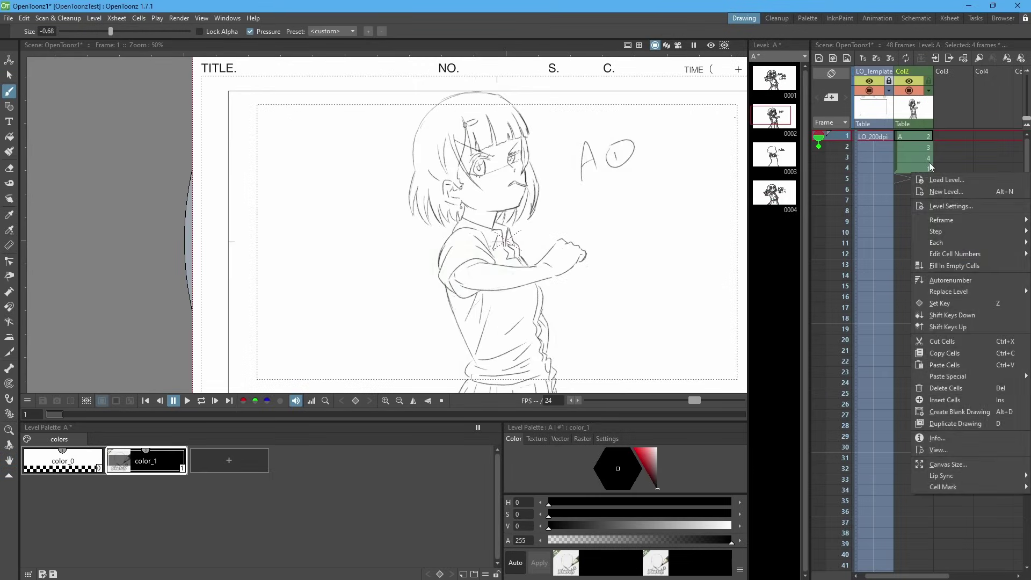
{"action": "left_click_drag", "start_coordinate": [929, 242], "coordinate": [921, 295]}
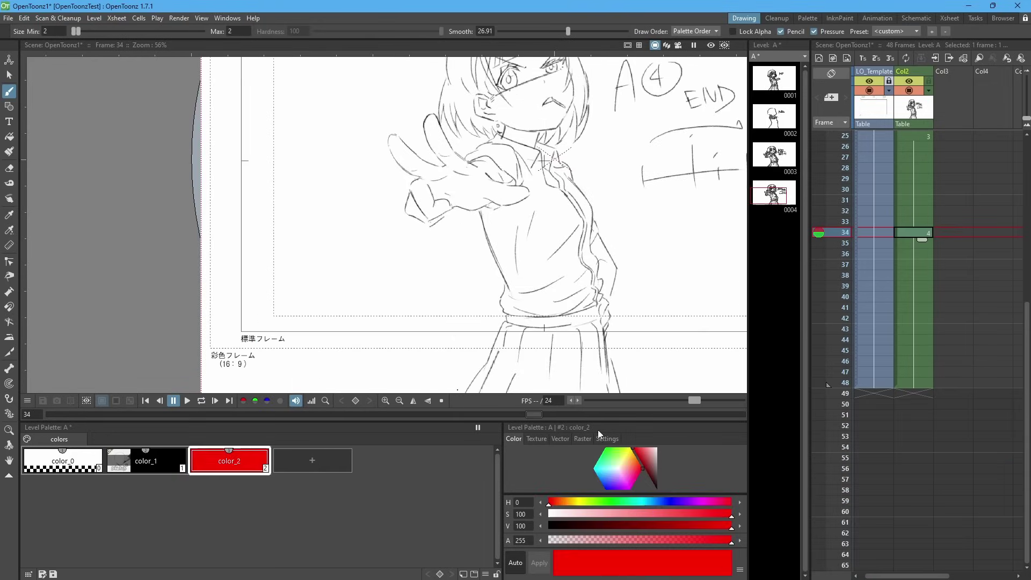
Step: Add the blue style color_3 to the level palette and soften the red of color_2 to saturation 63
{"action": "left_click", "coordinate": [312, 460]}
{"action": "left_click", "coordinate": [611, 497]}
{"action": "left_click_drag", "start_coordinate": [606, 479], "coordinate": [607, 479]}
{"action": "left_click_drag", "start_coordinate": [649, 456], "coordinate": [642, 436]}
{"action": "left_click", "coordinate": [229, 460]}
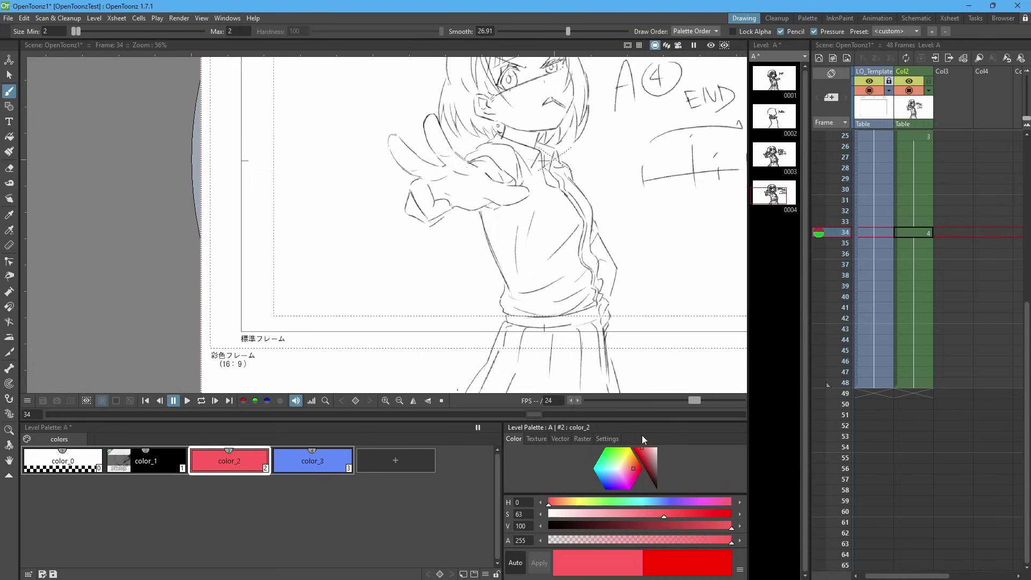
Step: Assign a Sketch raster brush to the coloured styles and add the green style color_4 with hue 135
{"action": "left_click", "coordinate": [583, 439]}
{"action": "left_click", "coordinate": [594, 465]}
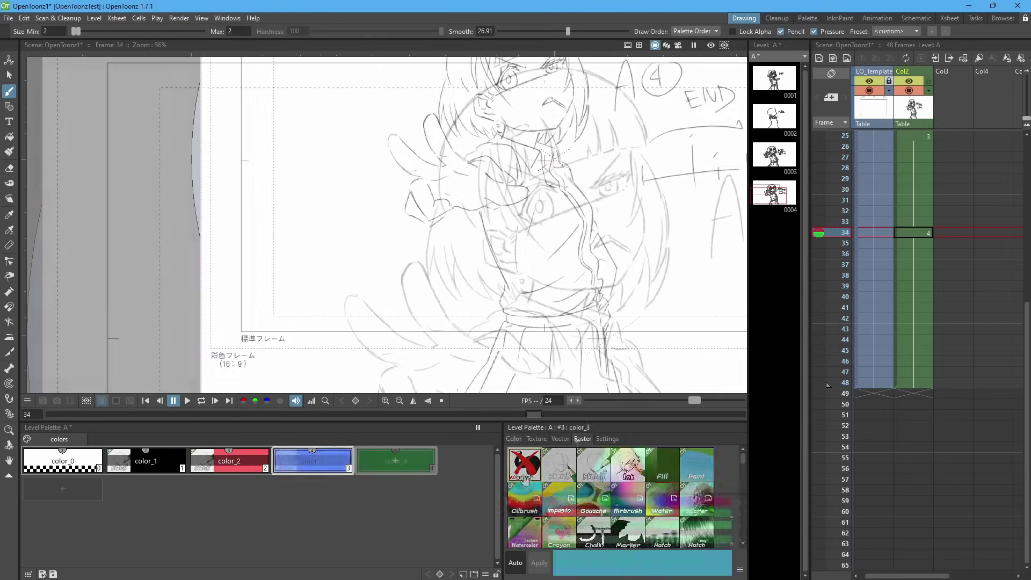
{"action": "left_click", "coordinate": [514, 438]}
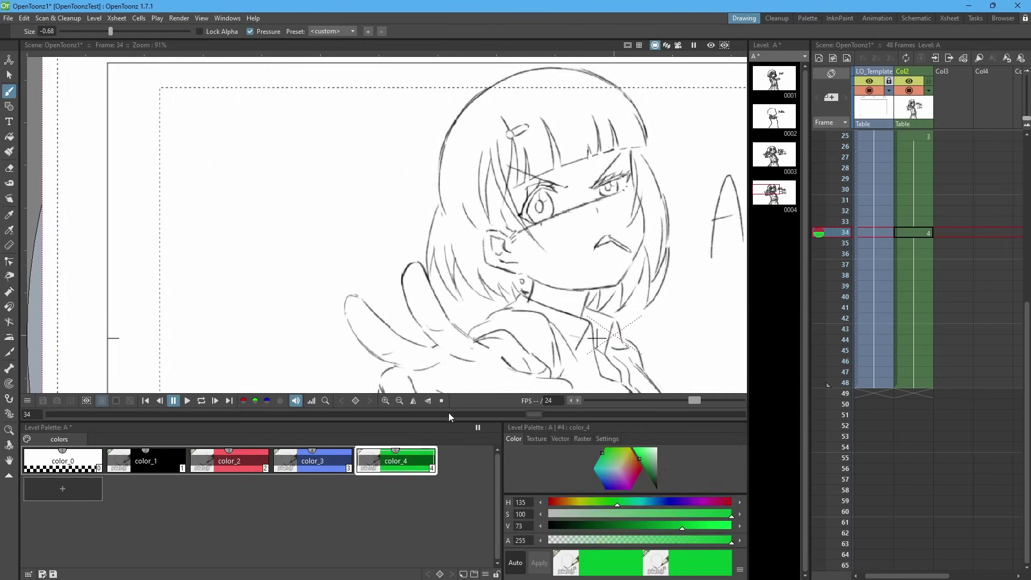
Step: Draw the highlight outlines in both eyes on drawing 4 with the red style color_2
{"action": "left_click", "coordinate": [229, 453]}
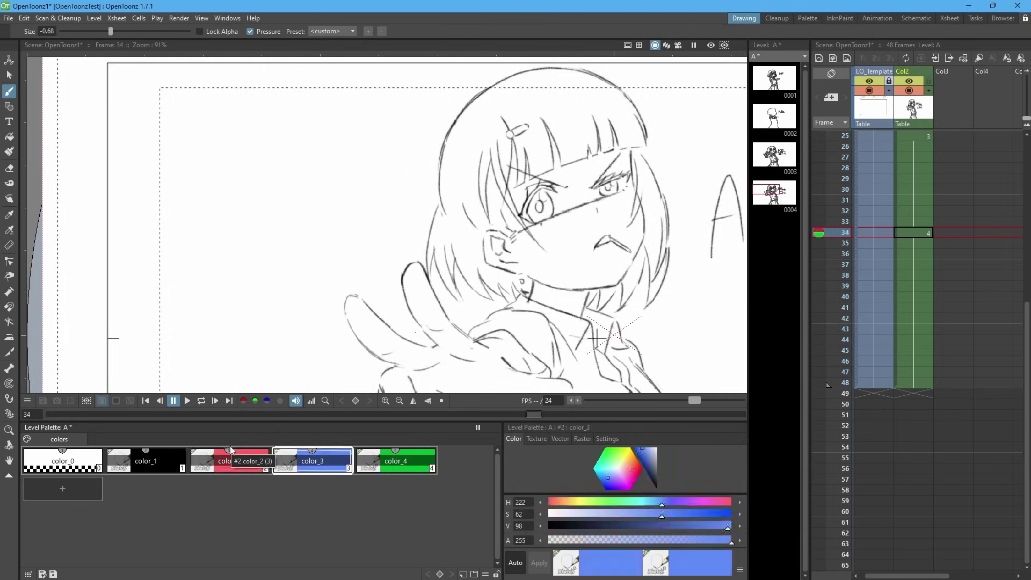
{"action": "scroll", "coordinate": [611, 183], "scroll_direction": "up", "scroll_amount": 9}
{"action": "left_click_drag", "start_coordinate": [617, 165], "coordinate": [625, 183]}
{"action": "key", "text": "minus"}
{"action": "key", "text": "minus"}
{"action": "mouse_move", "coordinate": [296, 210]}
{"action": "left_mouse_down"}
{"action": "mouse_move", "coordinate": [338, 248]}
{"action": "mouse_move", "coordinate": [365, 216]}
{"action": "mouse_move", "coordinate": [533, 227]}
{"action": "mouse_move", "coordinate": [530, 253]}
{"action": "left_mouse_up"}
Step: Draw the inner iris arcs of both eyes on drawing 4 with the green style color_4
{"action": "left_click", "coordinate": [396, 457]}
{"action": "key", "text": "ctrl+z"}
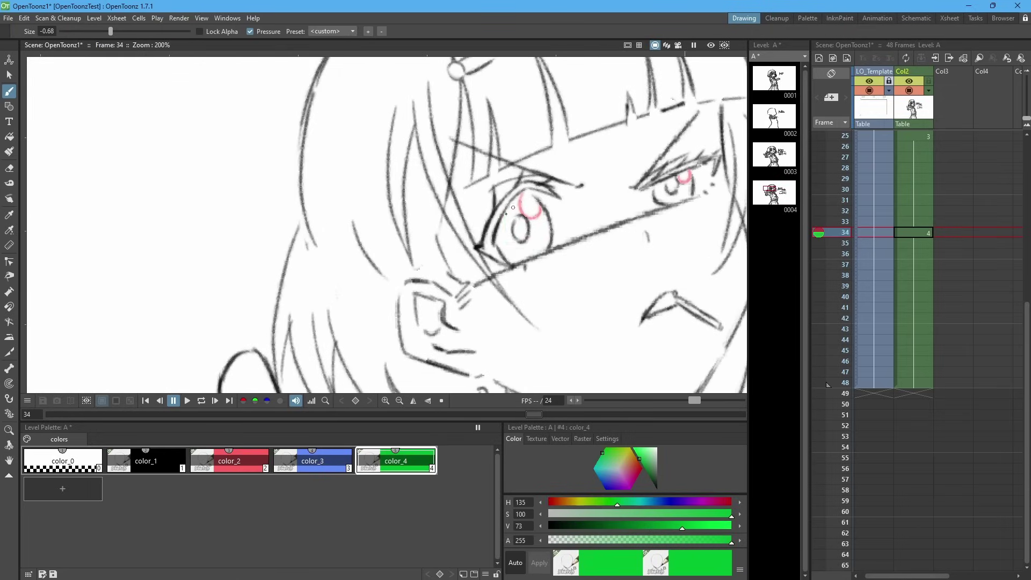
{"action": "left_click_drag", "start_coordinate": [507, 215], "coordinate": [542, 207]}
{"action": "left_click_drag", "start_coordinate": [660, 182], "coordinate": [662, 192]}
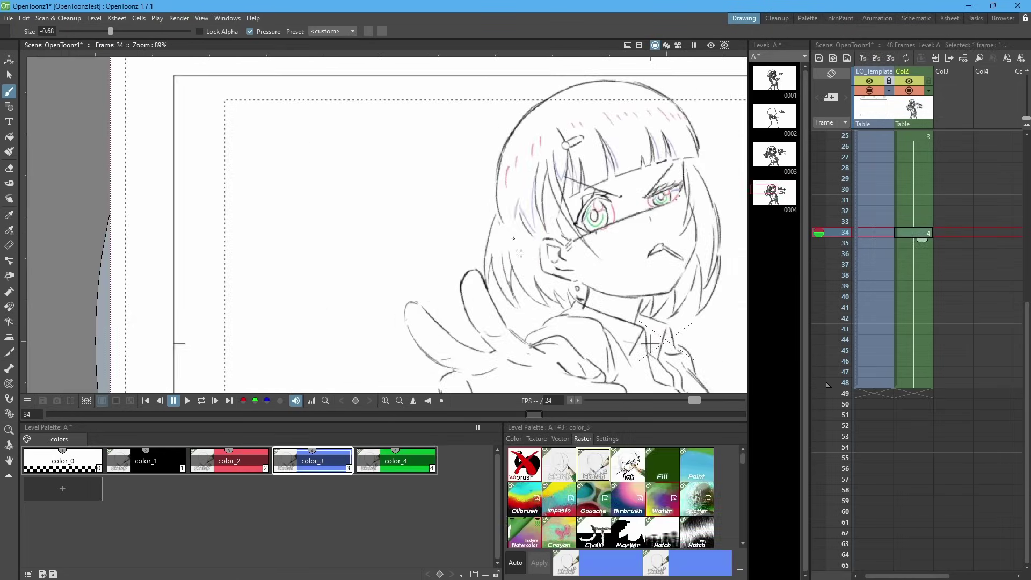
Step: Draw the shadow boundary lines on the hair, outstretched hand and sleeve with the blue style color_3
{"action": "mouse_move", "coordinate": [515, 204]}
{"action": "left_mouse_down"}
{"action": "mouse_move", "coordinate": [519, 276]}
{"action": "mouse_move", "coordinate": [500, 229]}
{"action": "mouse_move", "coordinate": [508, 270]}
{"action": "left_mouse_up"}
{"action": "key", "text": "ctrl+z"}
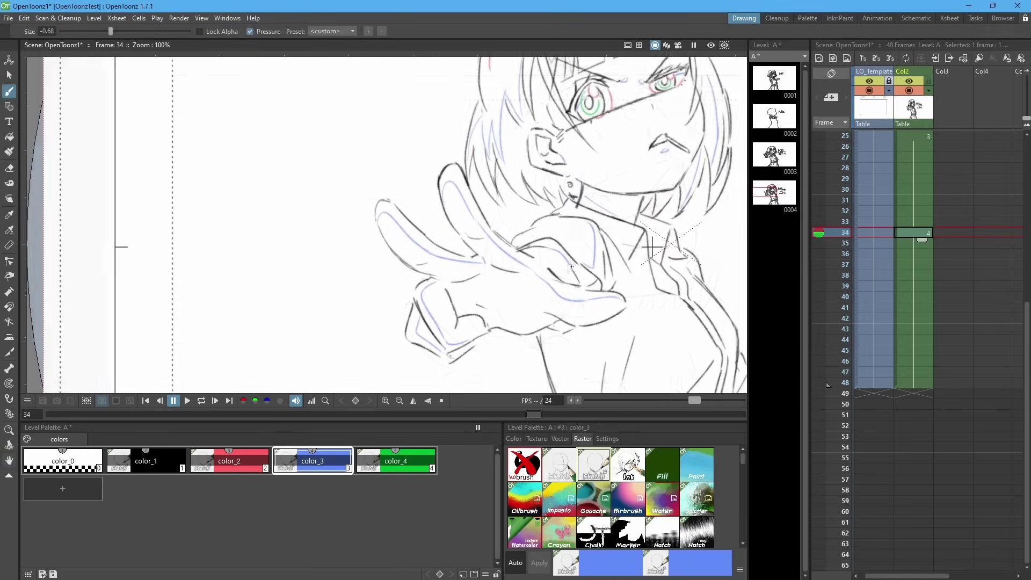
{"action": "key", "text": "space"}
{"action": "mouse_move", "coordinate": [611, 228]}
{"action": "left_mouse_down"}
{"action": "mouse_move", "coordinate": [631, 247]}
{"action": "mouse_move", "coordinate": [578, 300]}
{"action": "mouse_move", "coordinate": [559, 284]}
{"action": "left_mouse_up"}
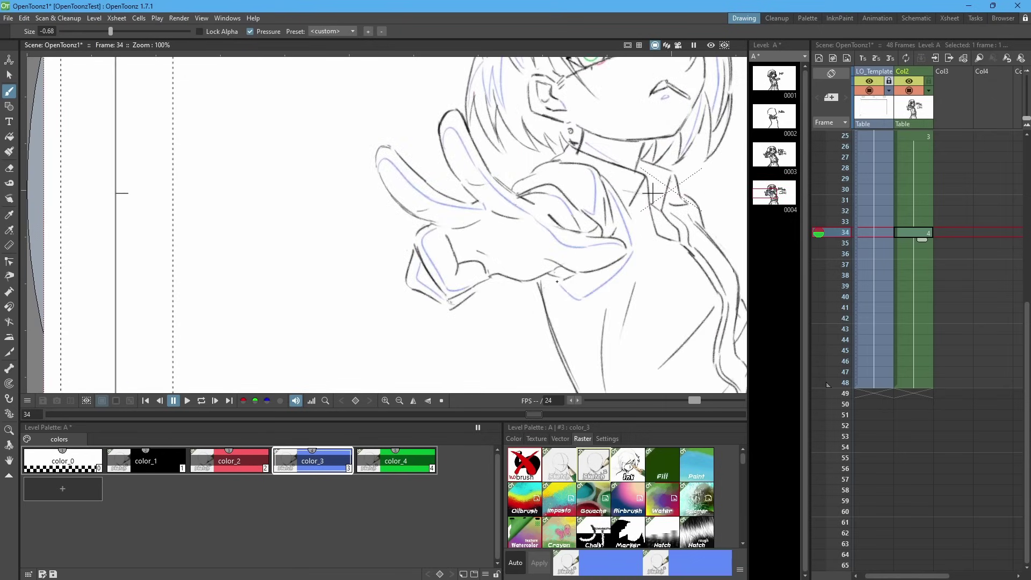
Step: Draw blue shadow boundary lines on the girl's shirt and torso on drawing 4
{"action": "scroll", "coordinate": [557, 281], "scroll_direction": "down", "scroll_amount": 6}
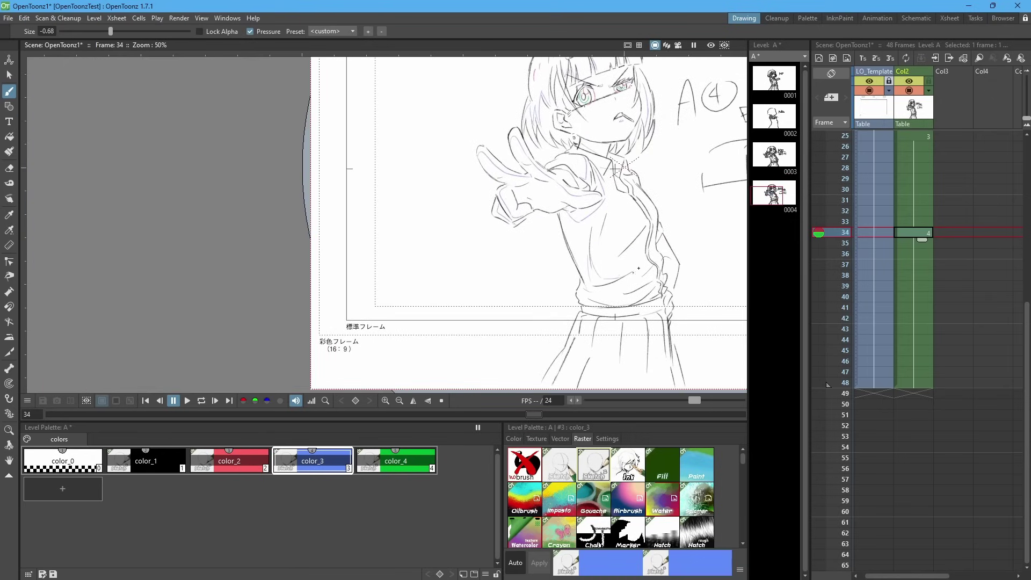
{"action": "scroll", "coordinate": [647, 194], "scroll_direction": "up", "scroll_amount": 3}
{"action": "key", "text": "space"}
{"action": "left_click_drag", "start_coordinate": [595, 158], "coordinate": [601, 189]}
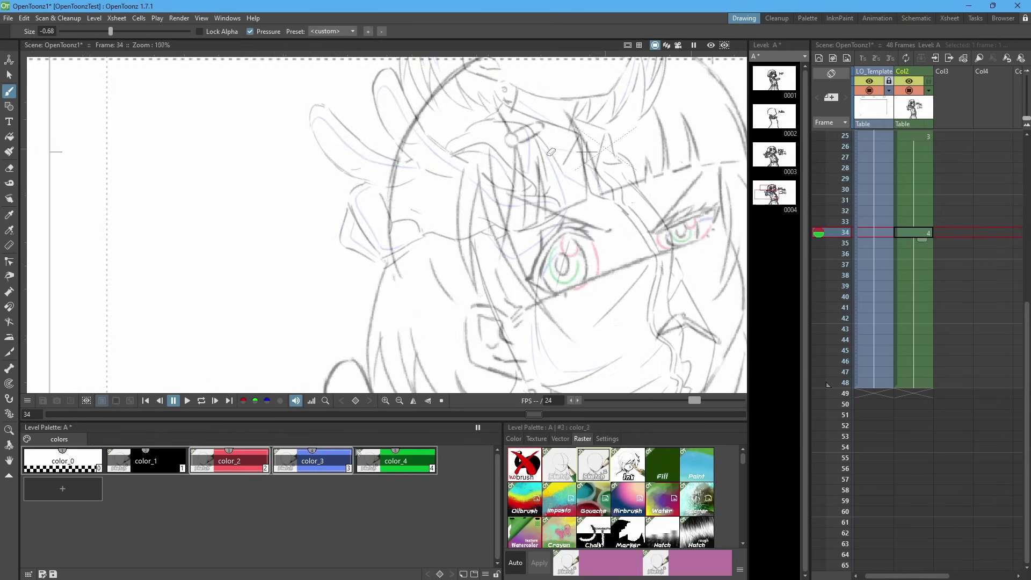
Step: Selectively erase excess color_3 and color_4 strokes around the near eye on drawing 4
{"action": "left_click", "coordinate": [344, 454]}
{"action": "key", "text": "e"}
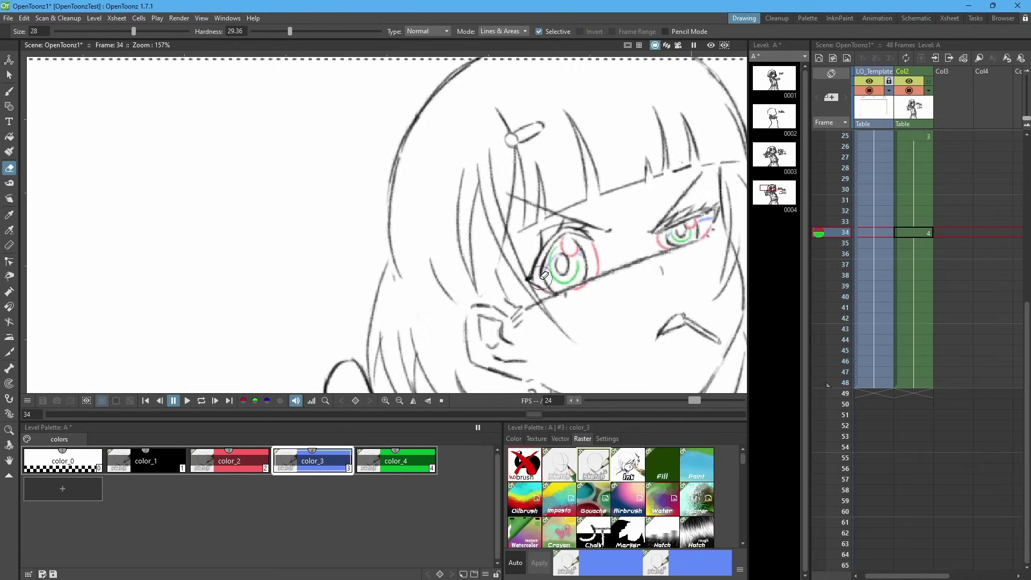
{"action": "mouse_move", "coordinate": [558, 253]}
{"action": "left_mouse_down"}
{"action": "mouse_move", "coordinate": [643, 257]}
{"action": "mouse_move", "coordinate": [740, 222]}
{"action": "mouse_move", "coordinate": [637, 248]}
{"action": "left_mouse_up"}
{"action": "left_click", "coordinate": [393, 467]}
{"action": "mouse_move", "coordinate": [547, 277]}
{"action": "left_mouse_down"}
{"action": "mouse_move", "coordinate": [569, 252]}
{"action": "mouse_move", "coordinate": [580, 295]}
{"action": "mouse_move", "coordinate": [621, 255]}
{"action": "left_mouse_up"}
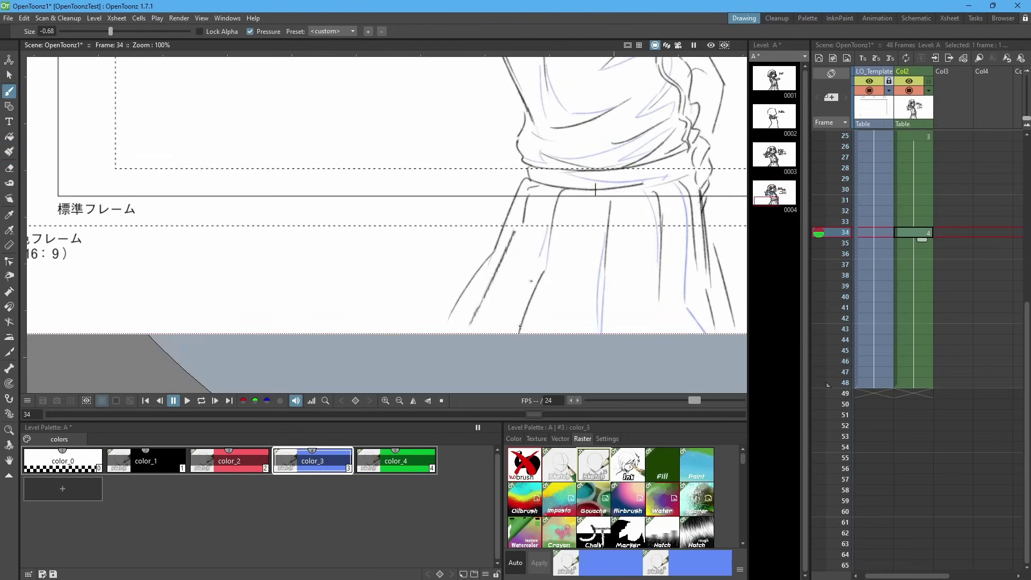
Step: Complete the blue shadow boundary lines on the waist and skirt folds of drawing 4
{"action": "key", "text": "minus"}
{"action": "left_click_drag", "start_coordinate": [606, 102], "coordinate": [641, 221]}
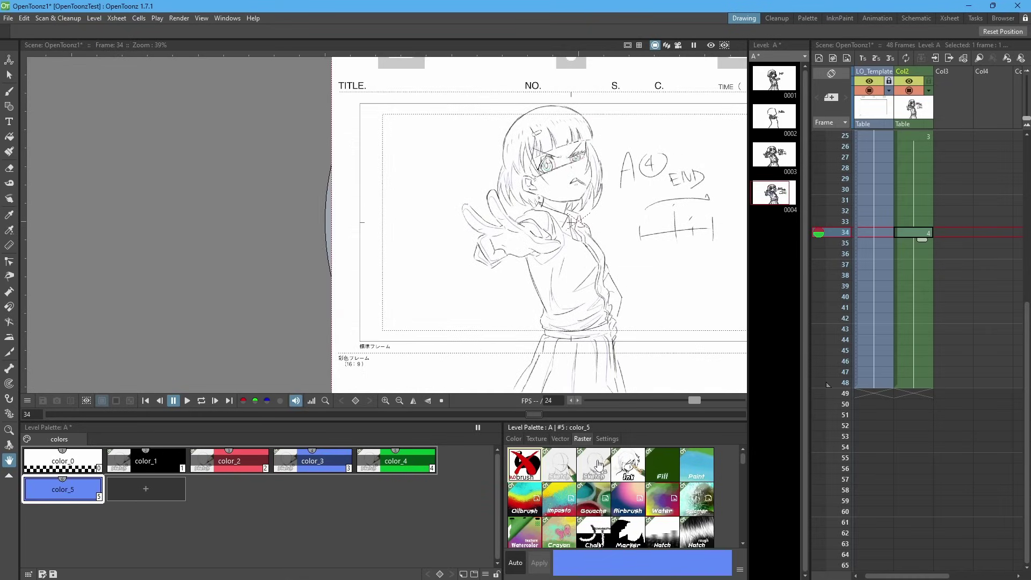
Step: Create pale blue, cream, green and yellow shading styles and hatch the hair shadows and eye highlight
{"action": "left_click", "coordinate": [514, 440]}
{"action": "left_click_drag", "start_coordinate": [618, 456], "coordinate": [611, 466]}
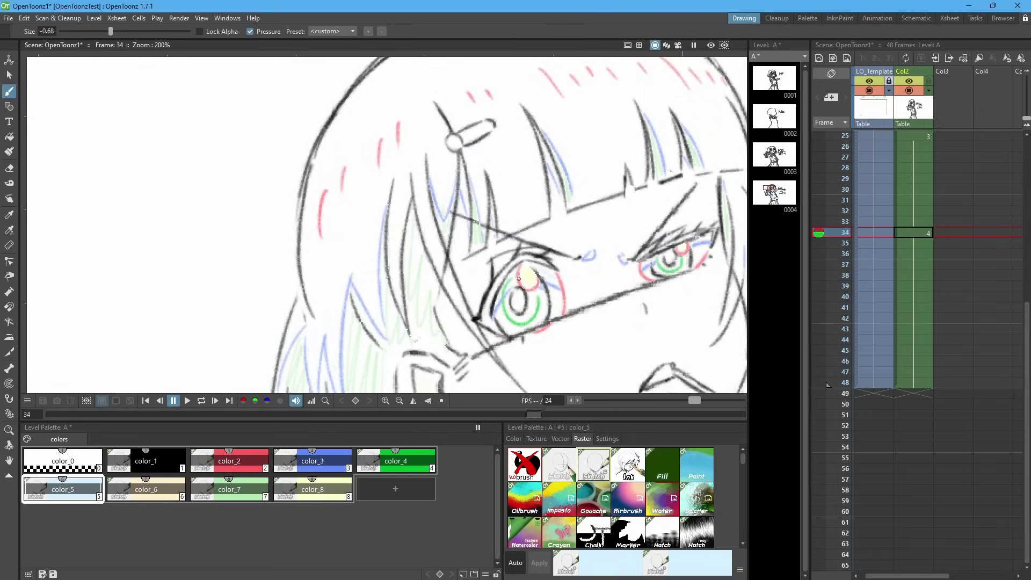
{"action": "left_click", "coordinate": [253, 491]}
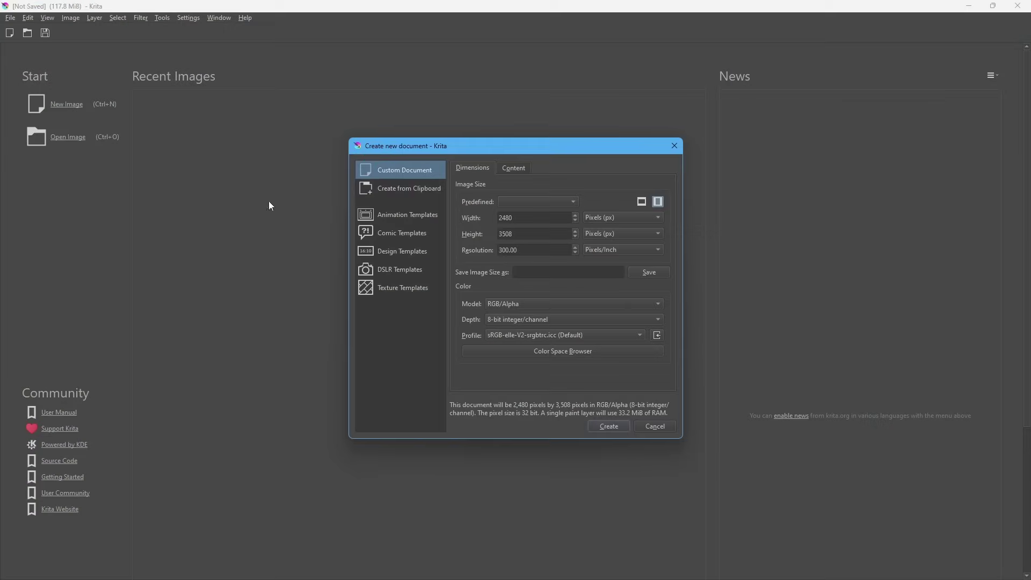
Step: Switch to Krita and create a new document 2338 px wide and 1653 px high
{"action": "double_click", "coordinate": [563, 217]}
{"action": "type", "text": "233"}
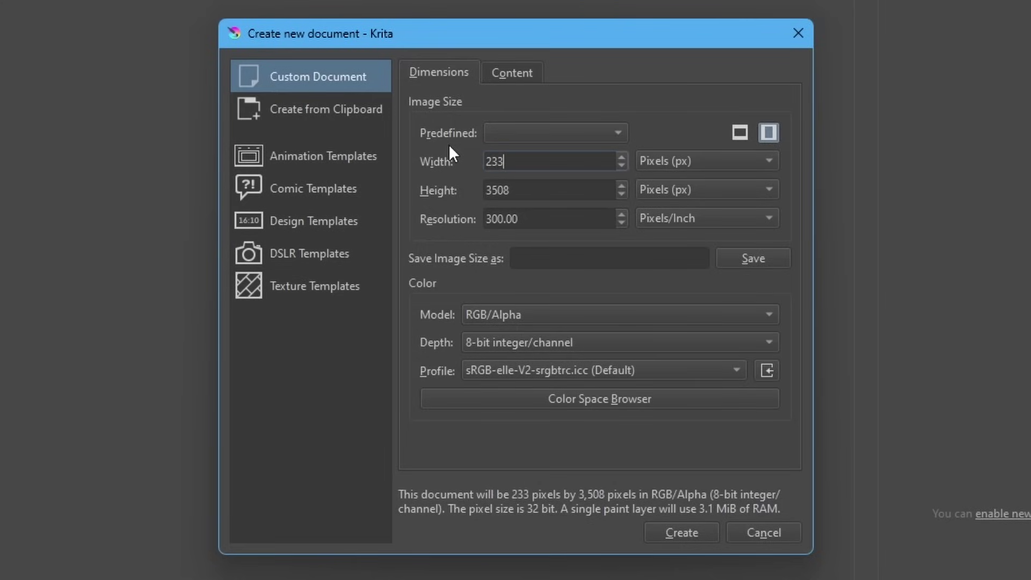
{"action": "type", "text": "8"}
{"action": "key", "text": "Tab"}
{"action": "key", "text": "Tab"}
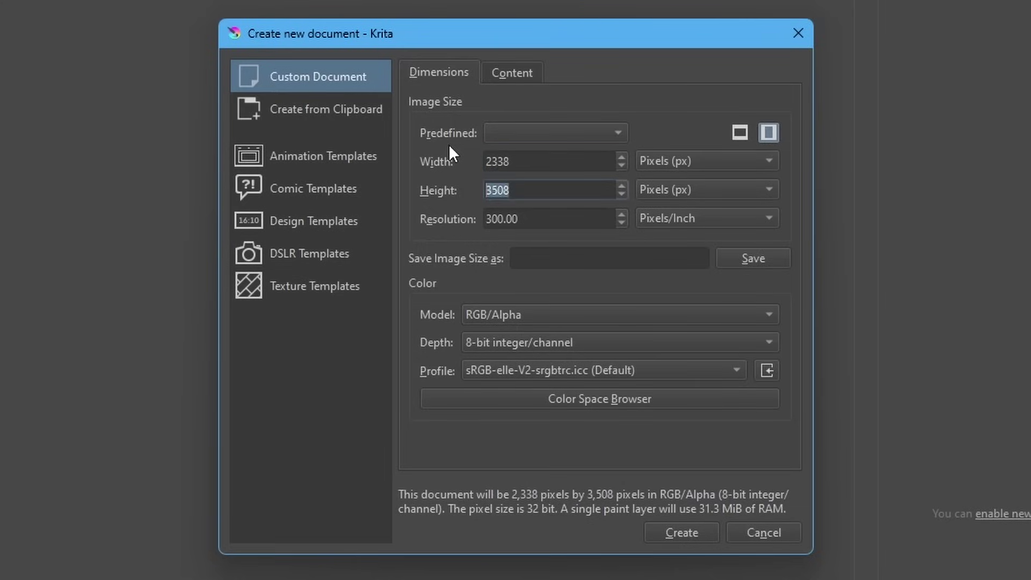
{"action": "type", "text": "165"}
{"action": "type", "text": "3"}
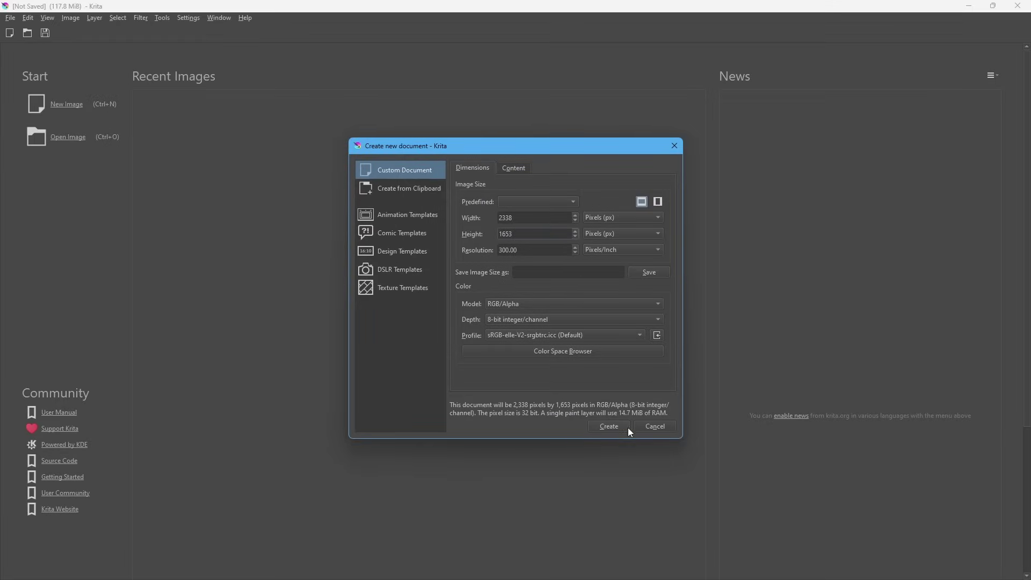
{"action": "left_click", "coordinate": [615, 425]}
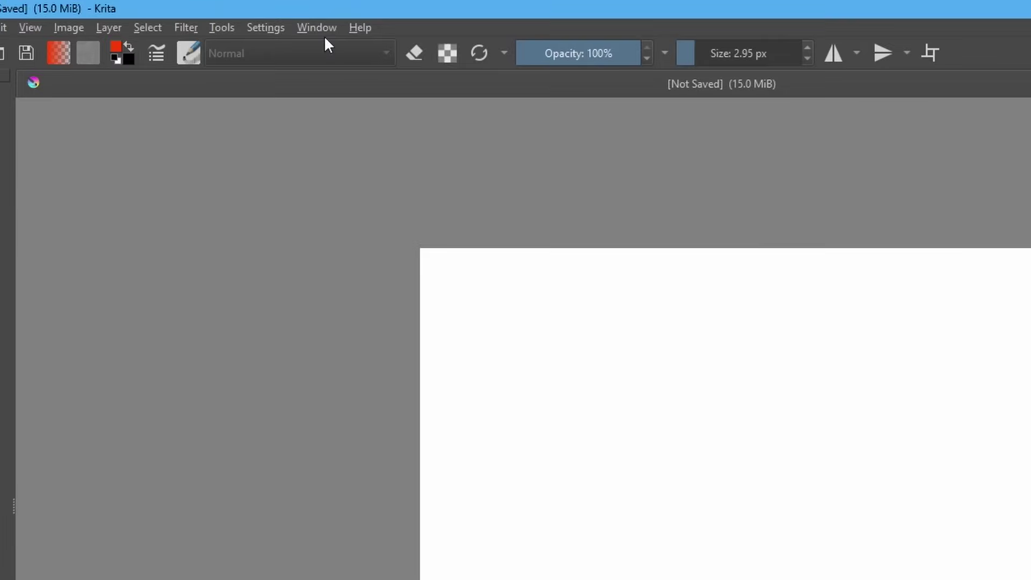
Step: Change the workspace to Animation
{"action": "left_click", "coordinate": [317, 27]}
{"action": "mouse_move", "coordinate": [394, 88]}
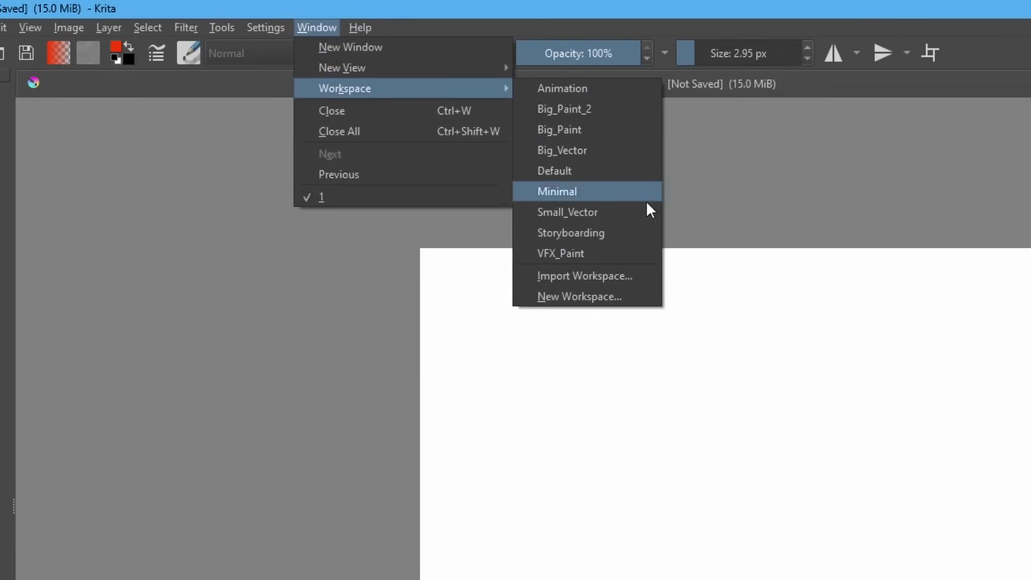
{"action": "left_click", "coordinate": [603, 93]}
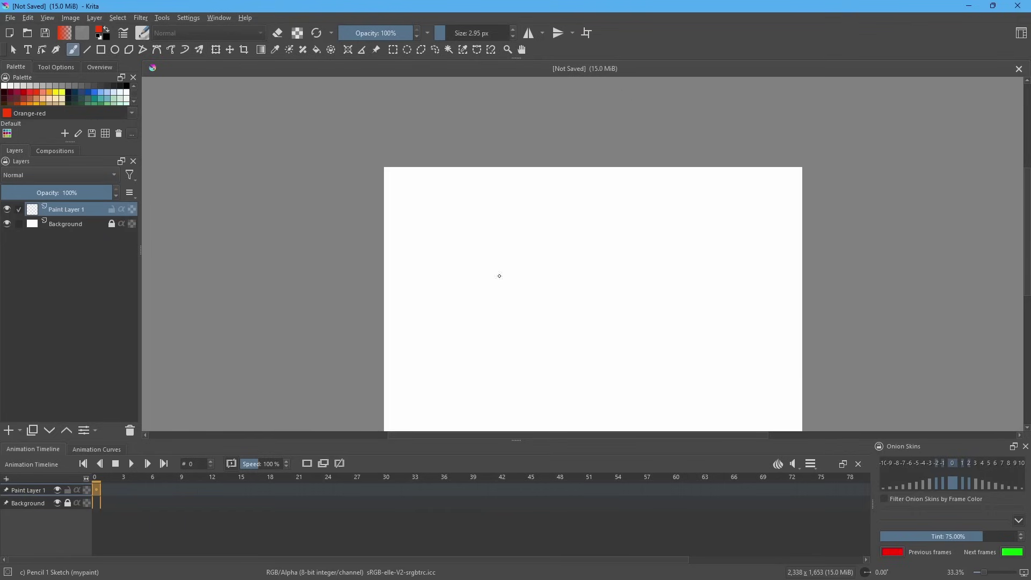
Step: Insert LO_200dpi.png into the document as a new layer and place it beneath Paint Layer 1
{"action": "left_click_drag", "start_coordinate": [479, 265], "coordinate": [455, 226]}
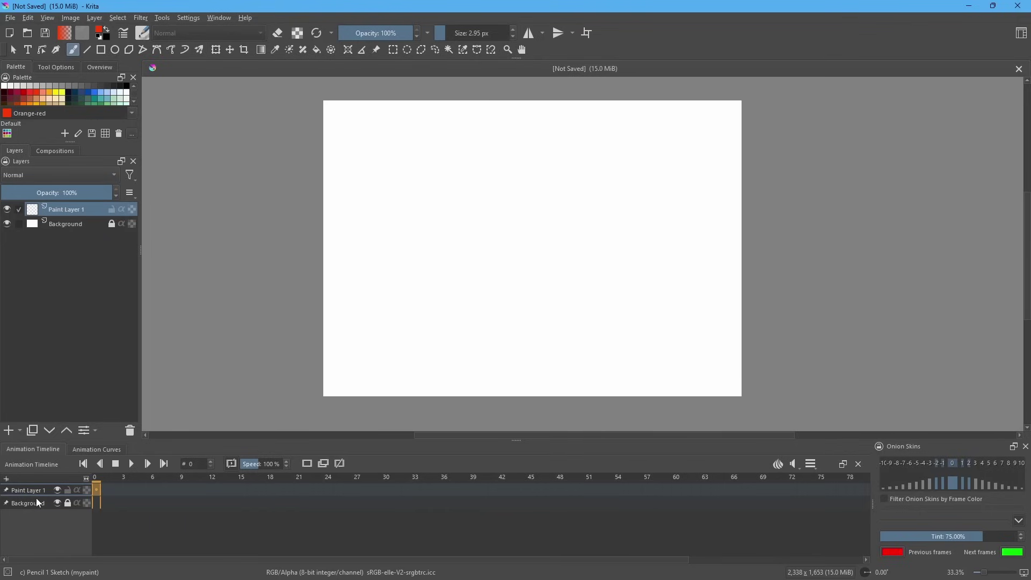
{"action": "left_click_drag", "start_coordinate": [2, 177], "coordinate": [355, 238]}
{"action": "left_click", "coordinate": [396, 242]}
{"action": "mouse_move", "coordinate": [71, 212]}
{"action": "left_mouse_down"}
{"action": "mouse_move", "coordinate": [63, 236]}
{"action": "mouse_move", "coordinate": [73, 228]}
{"action": "left_mouse_up"}
Step: Rename Paint Layer 1 as A
{"action": "double_click", "coordinate": [73, 213]}
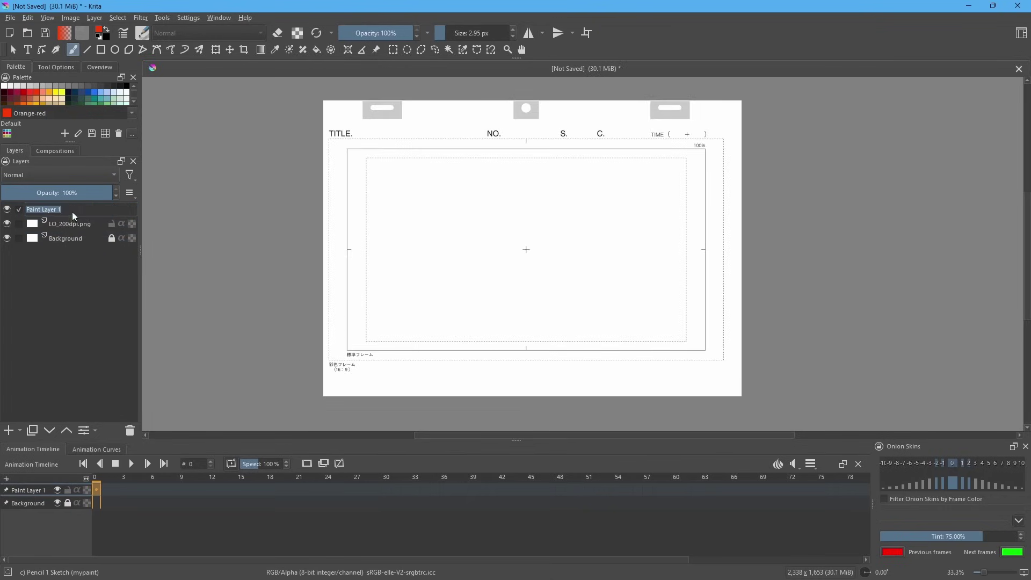
{"action": "type", "text": "A"}
{"action": "key", "text": "Return"}
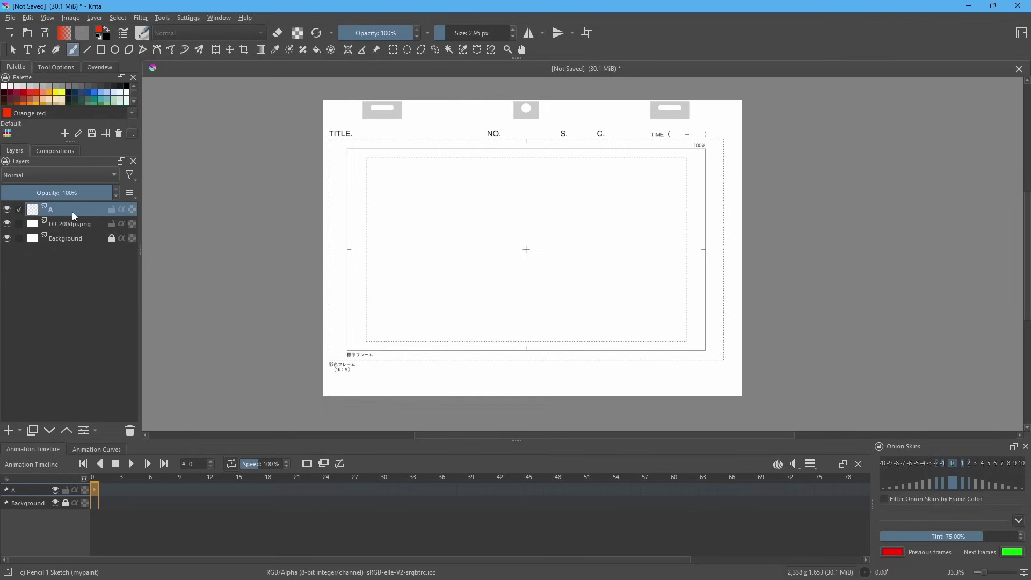
Step: Lock the LO_200dpi.png layer and unpin the background and layout layers from the animation timeline
{"action": "left_click", "coordinate": [76, 229]}
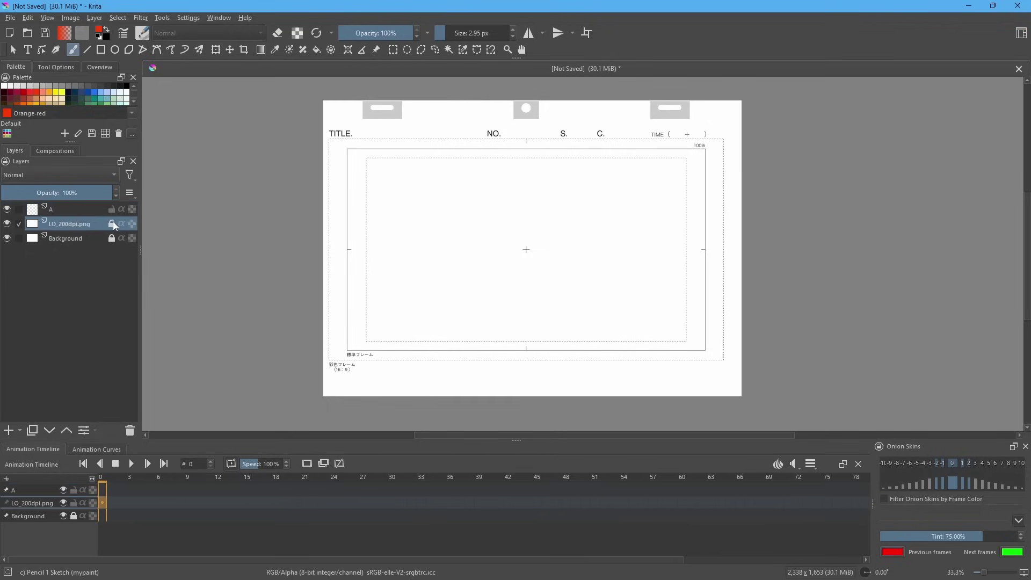
{"action": "left_click", "coordinate": [7, 517]}
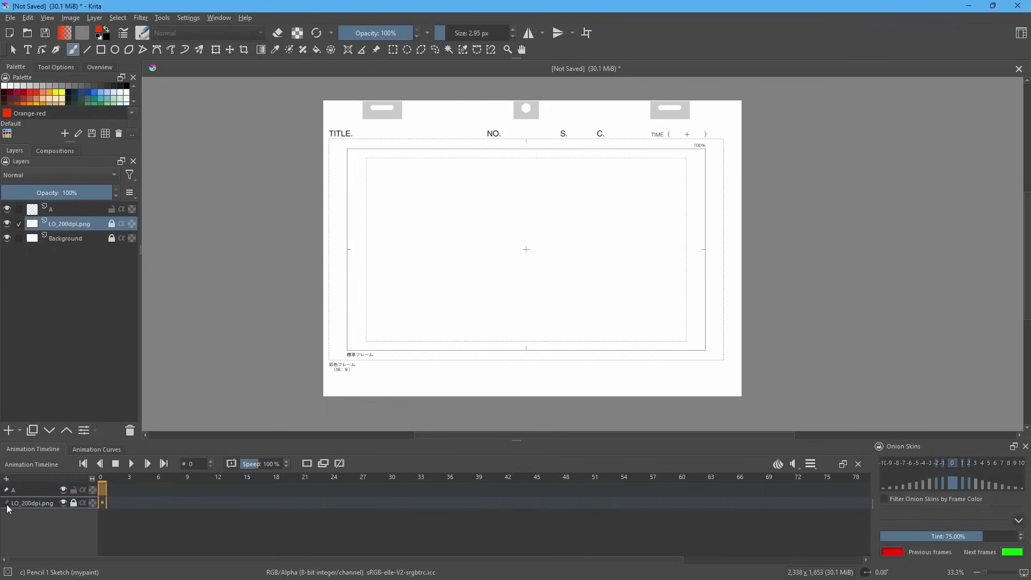
Step: Create a blank keyframe at frame 0 on layer A
{"action": "left_click", "coordinate": [68, 213]}
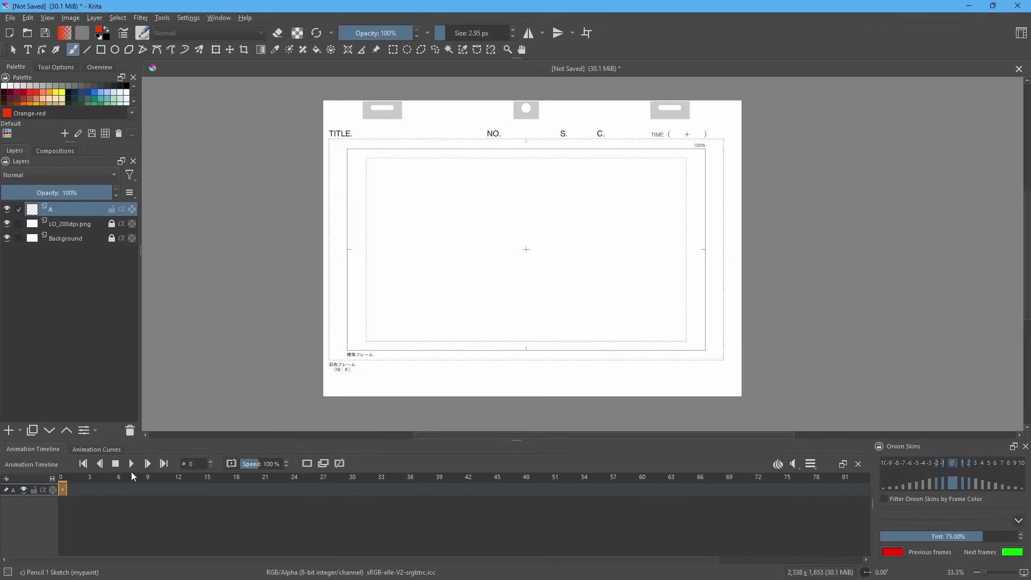
{"action": "key", "text": "F7"}
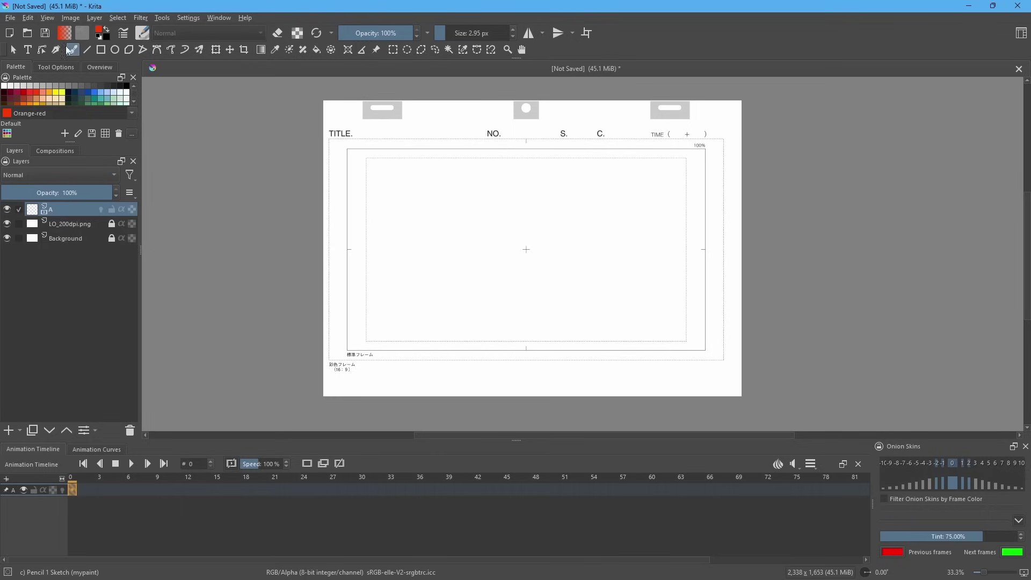
Step: Set the drawing colour to black and browse the brush presets and their resource bundles
{"action": "left_click", "coordinate": [127, 86]}
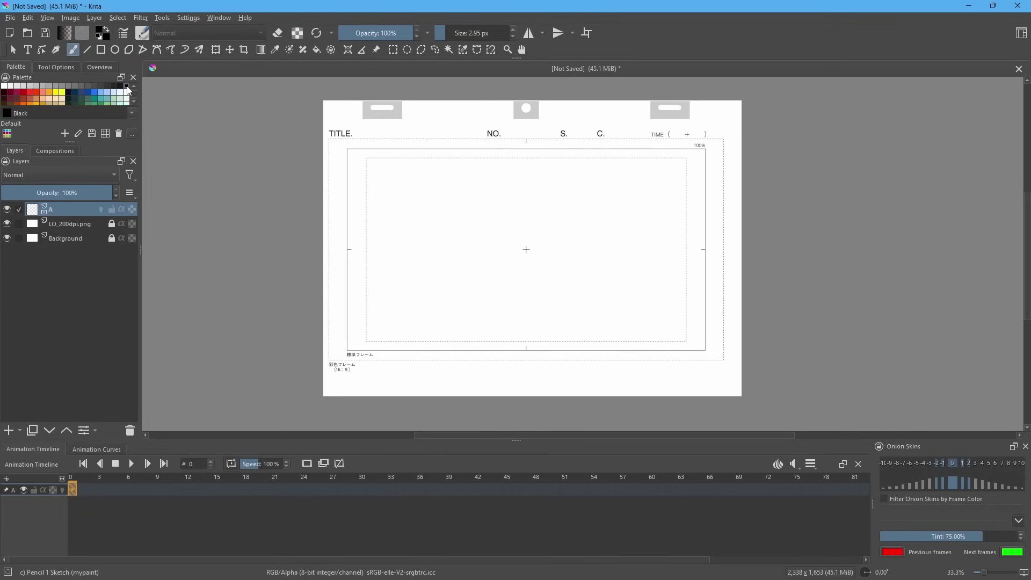
{"action": "left_click", "coordinate": [142, 34]}
{"action": "scroll", "coordinate": [304, 211], "scroll_direction": "down", "scroll_amount": 10}
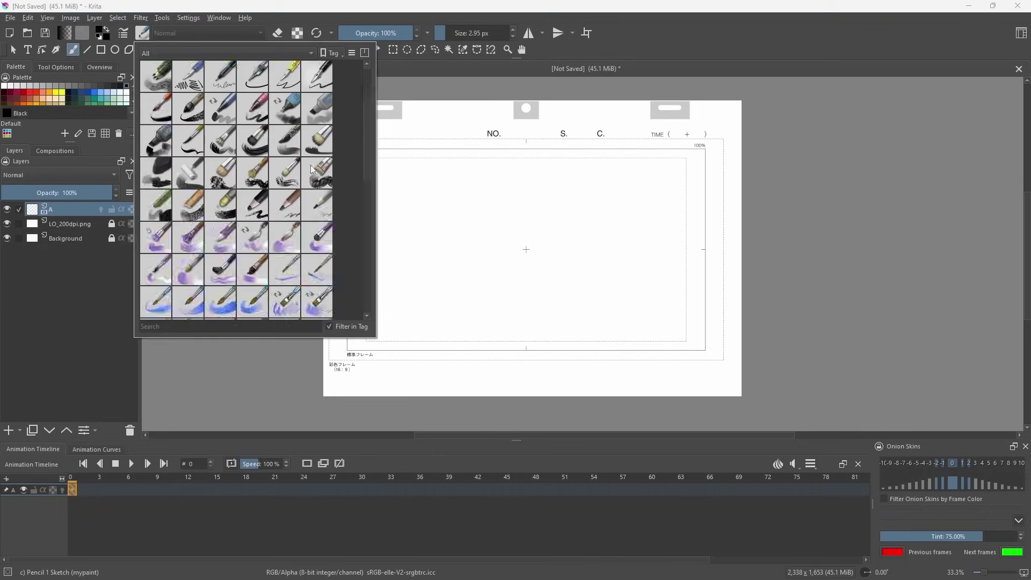
{"action": "scroll", "coordinate": [313, 170], "scroll_direction": "up", "scroll_amount": 6}
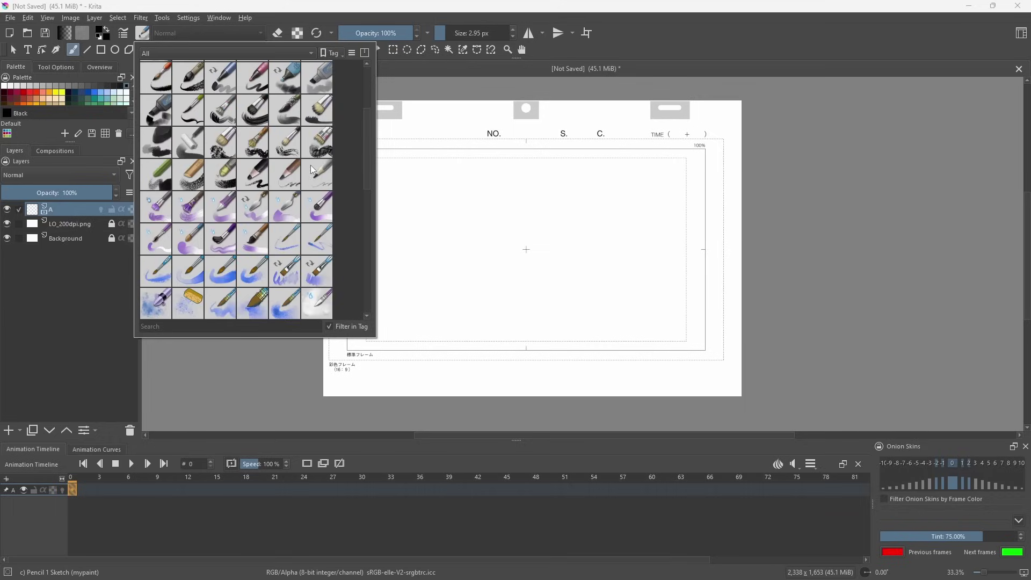
{"action": "left_click", "coordinate": [361, 57]}
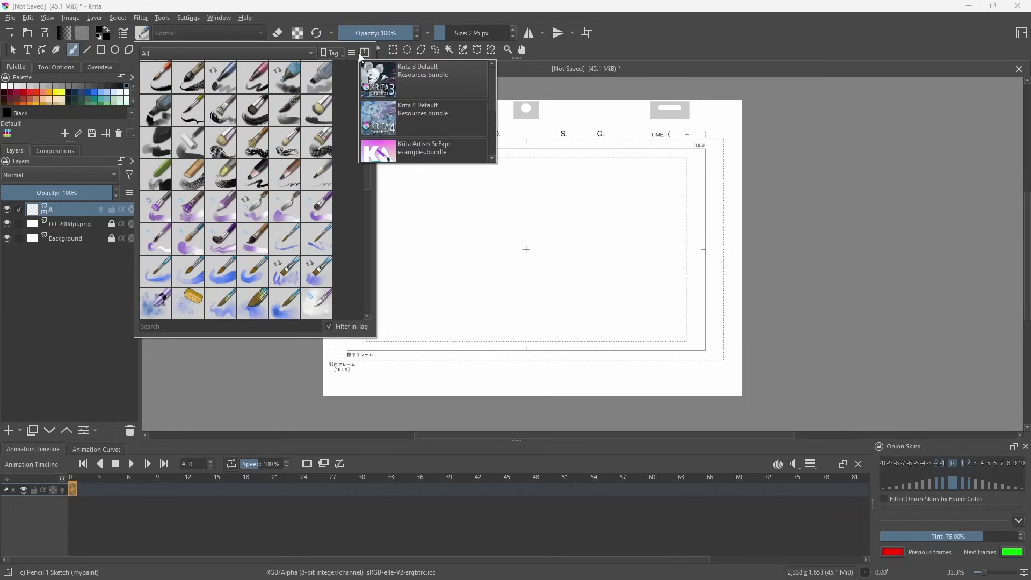
{"action": "left_click", "coordinate": [476, 107]}
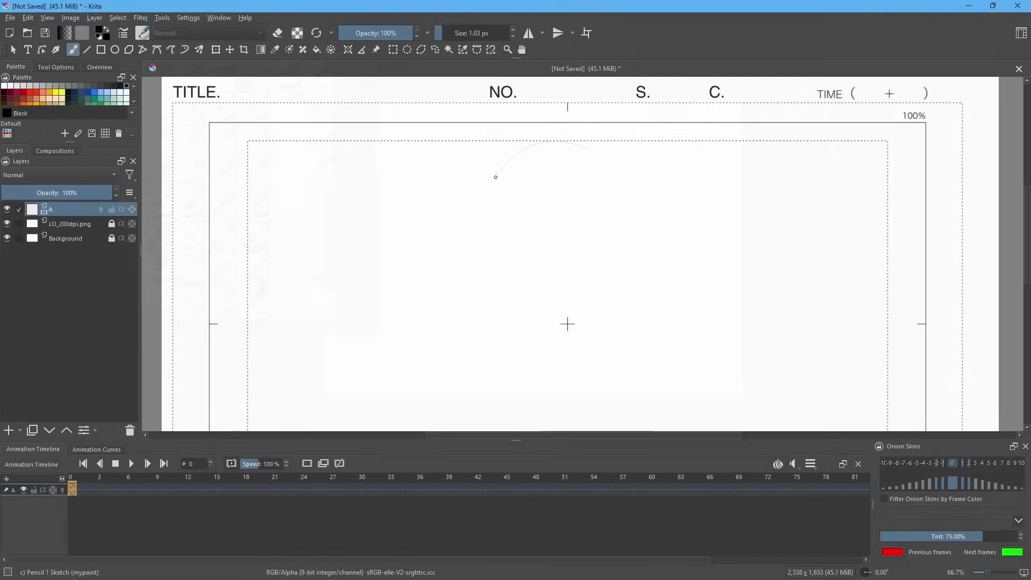
Step: Sketch the girl's head outline with facial guidelines, eyes and brows on frame 0 of layer A
{"action": "mouse_move", "coordinate": [495, 180]}
{"action": "left_mouse_down"}
{"action": "mouse_move", "coordinate": [560, 283]}
{"action": "mouse_move", "coordinate": [583, 281]}
{"action": "mouse_move", "coordinate": [609, 252]}
{"action": "left_mouse_up"}
{"action": "key", "text": "ctrl+z"}
{"action": "left_click_drag", "start_coordinate": [607, 184], "coordinate": [617, 238]}
{"action": "left_click_drag", "start_coordinate": [529, 230], "coordinate": [611, 203]}
{"action": "mouse_move", "coordinate": [537, 207]}
{"action": "left_mouse_down"}
{"action": "mouse_move", "coordinate": [561, 211]}
{"action": "mouse_move", "coordinate": [524, 228]}
{"action": "left_mouse_up"}
{"action": "left_click_drag", "start_coordinate": [587, 203], "coordinate": [605, 199]}
{"action": "left_click_drag", "start_coordinate": [539, 207], "coordinate": [553, 215]}
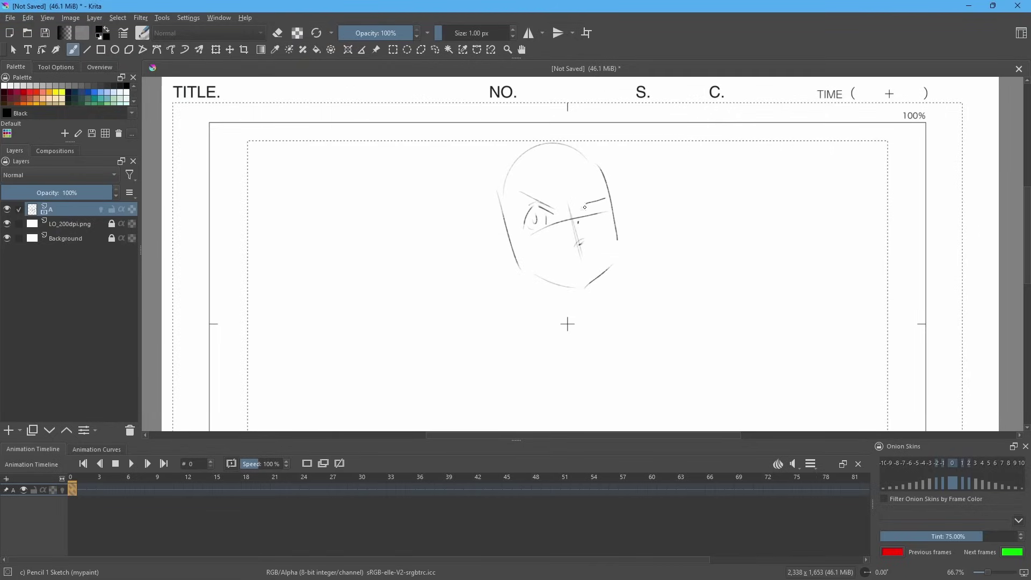
Step: Rough in the girl's body with an outstretched open hand, and clean up the shoulder and sleeve lines with the eraser and pencil
{"action": "key", "text": "e"}
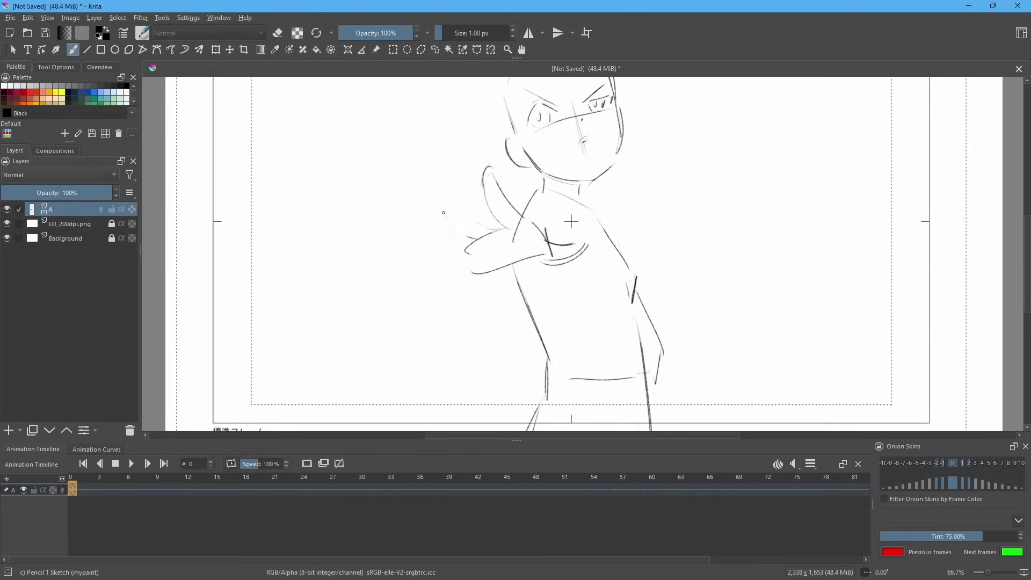
{"action": "left_click_drag", "start_coordinate": [443, 212], "coordinate": [458, 236]}
{"action": "left_click_drag", "start_coordinate": [447, 201], "coordinate": [478, 228]}
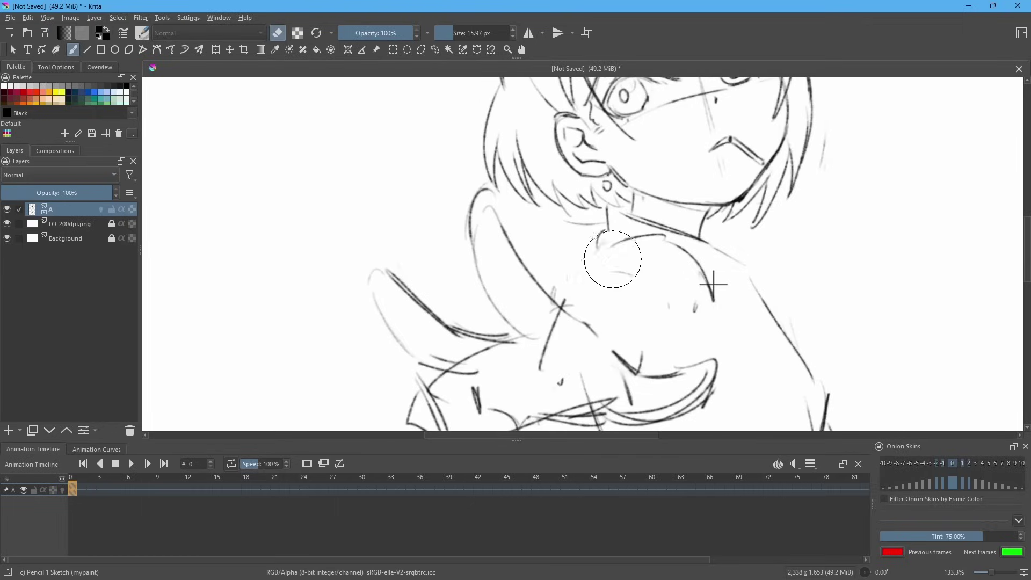
{"action": "key", "text": "e"}
{"action": "key", "text": "e"}
{"action": "mouse_move", "coordinate": [612, 245]}
{"action": "left_mouse_down"}
{"action": "mouse_move", "coordinate": [569, 280]}
{"action": "mouse_move", "coordinate": [620, 269]}
{"action": "left_mouse_up"}
{"action": "key", "text": "e"}
{"action": "left_click_drag", "start_coordinate": [698, 278], "coordinate": [693, 328]}
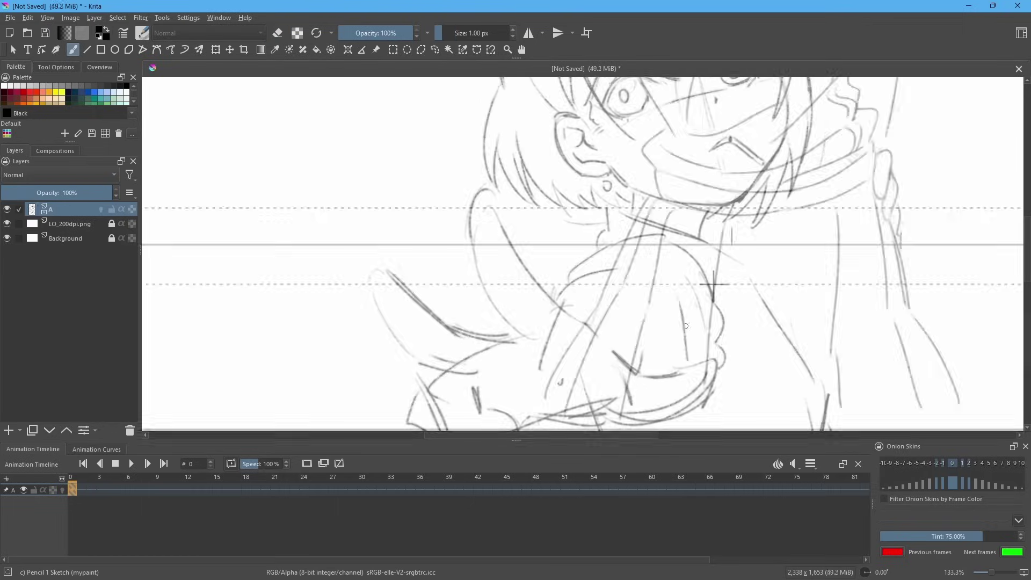
Step: Draw the pleats of the girl's skirt below the waistband, erasing and redrawing lines where needed
{"action": "left_click_drag", "start_coordinate": [836, 253], "coordinate": [838, 301]}
{"action": "key", "text": "e"}
{"action": "mouse_move", "coordinate": [838, 204]}
{"action": "left_mouse_down"}
{"action": "mouse_move", "coordinate": [835, 316]}
{"action": "mouse_move", "coordinate": [837, 302]}
{"action": "left_mouse_up"}
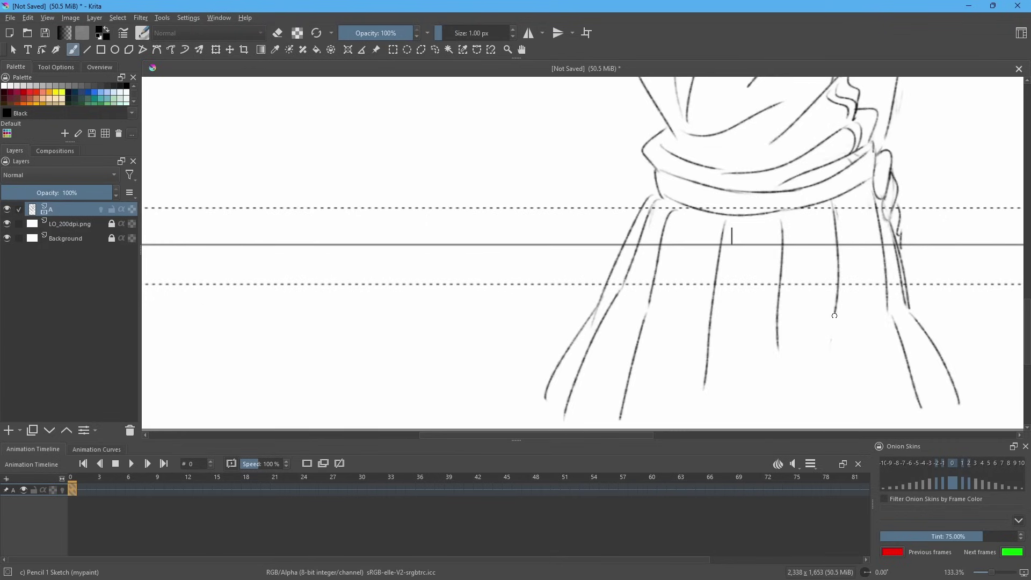
{"action": "left_click_drag", "start_coordinate": [842, 359], "coordinate": [855, 429]}
{"action": "left_click_drag", "start_coordinate": [779, 357], "coordinate": [762, 428]}
{"action": "key", "text": "ctrl+z"}
{"action": "left_click_drag", "start_coordinate": [703, 377], "coordinate": [689, 425]}
Step: Draw the bent arm behind the girl's waist and erase the excess lines around the elbow
{"action": "key", "text": "minus"}
{"action": "left_click_drag", "start_coordinate": [859, 144], "coordinate": [868, 286]}
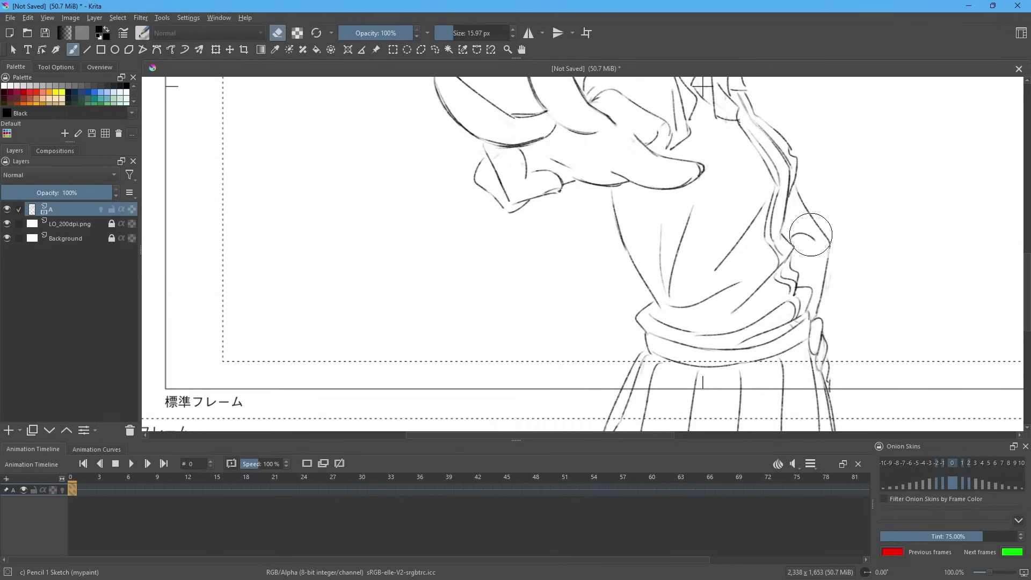
{"action": "key", "text": "e"}
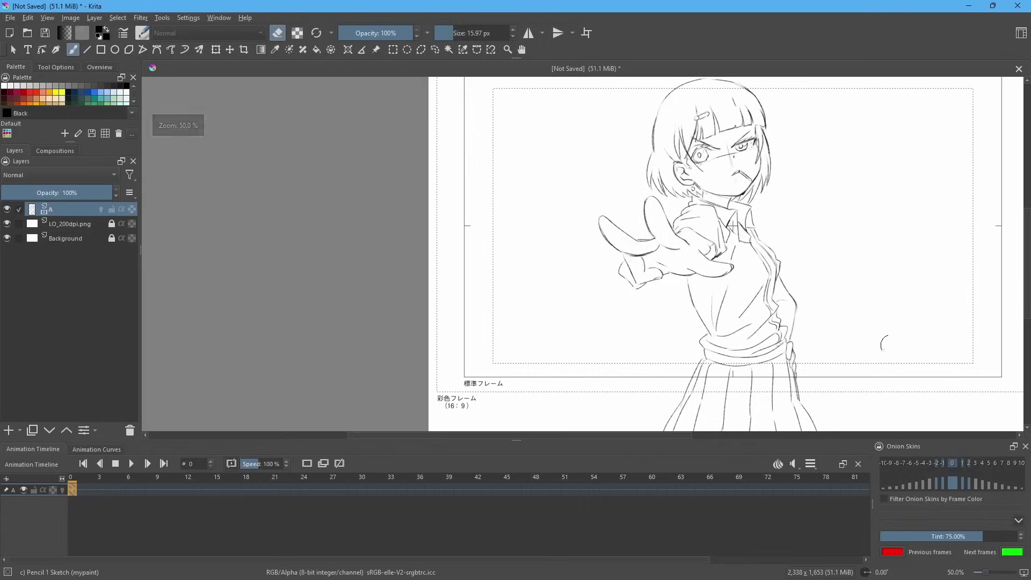
{"action": "left_click_drag", "start_coordinate": [881, 340], "coordinate": [821, 283]}
{"action": "key", "text": "minus"}
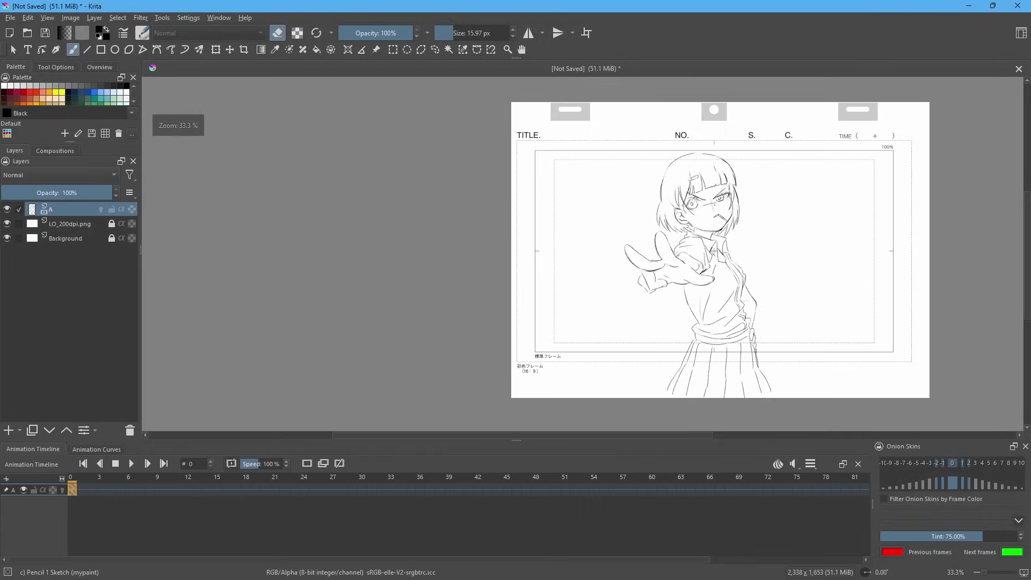
Step: Create a blank keyframe at frame 1 on layer A and turn on onion skins for the layer
{"action": "left_click", "coordinate": [82, 492]}
{"action": "left_click", "coordinate": [306, 463]}
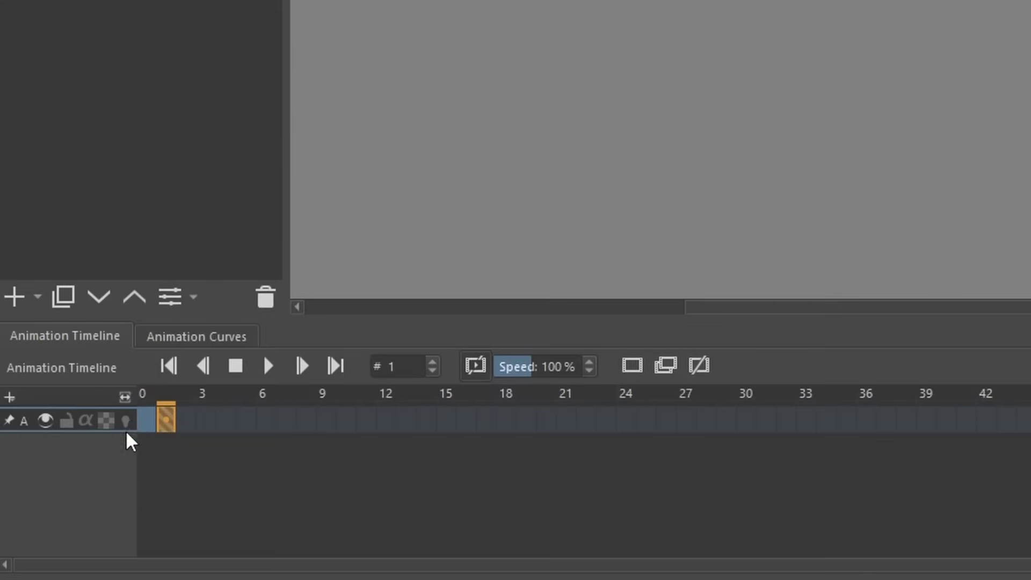
{"action": "left_click", "coordinate": [67, 484]}
Step: Set the onion skin tint to 52.94% and lower the opacity of the neighbouring previous and next frames
{"action": "scroll", "coordinate": [848, 293], "scroll_direction": "up", "scroll_amount": 1}
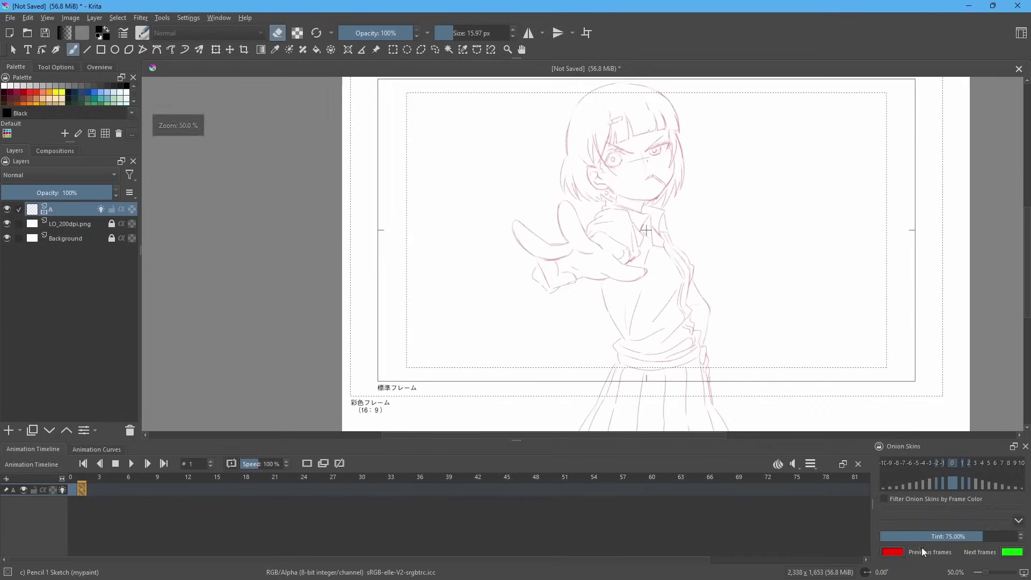
{"action": "left_click", "coordinate": [937, 537]}
{"action": "mouse_move", "coordinate": [938, 538]}
{"action": "left_mouse_down"}
{"action": "mouse_move", "coordinate": [998, 538]}
{"action": "mouse_move", "coordinate": [909, 539]}
{"action": "mouse_move", "coordinate": [953, 541]}
{"action": "left_mouse_up"}
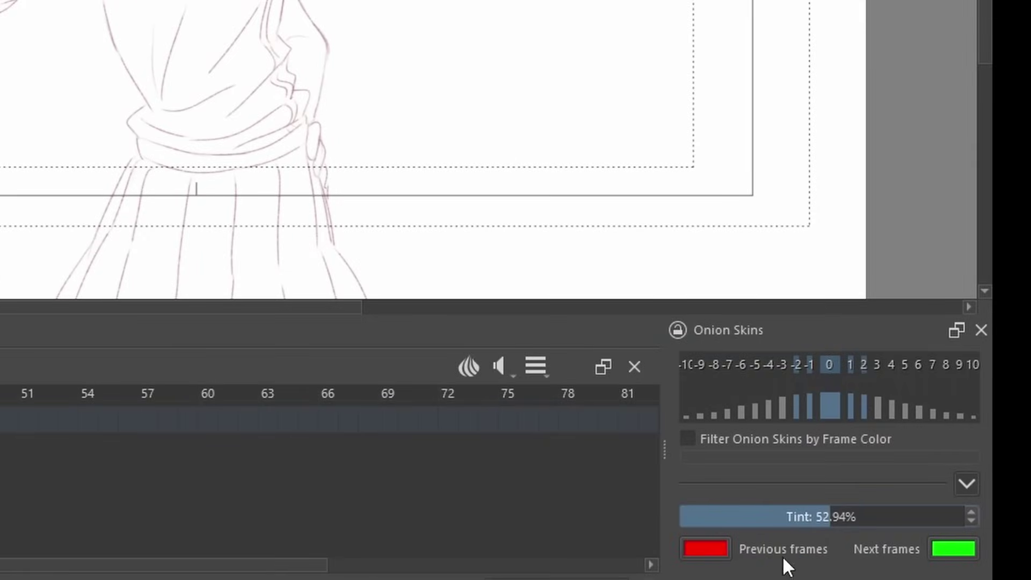
{"action": "left_click", "coordinate": [794, 408]}
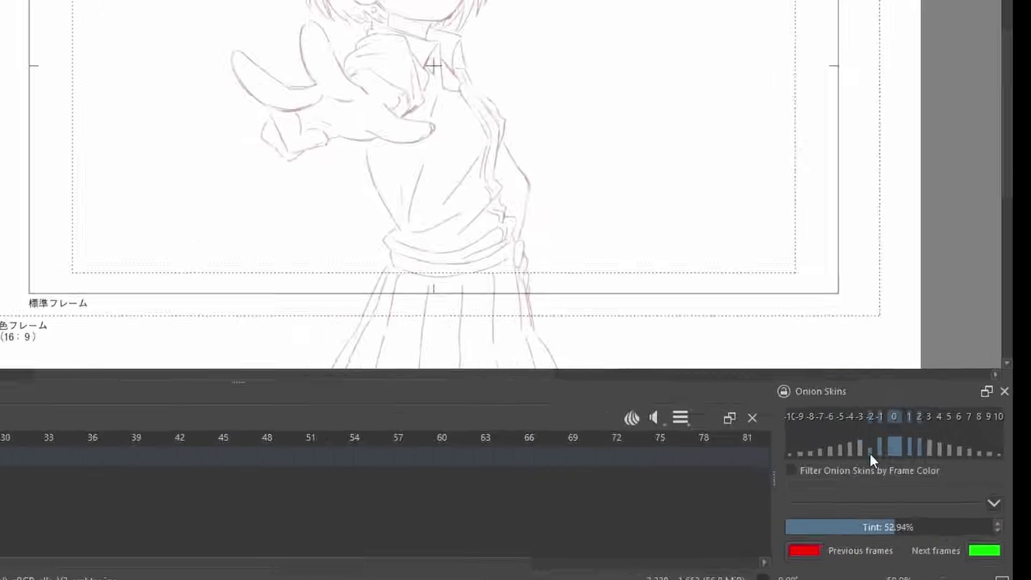
{"action": "left_click", "coordinate": [809, 416]}
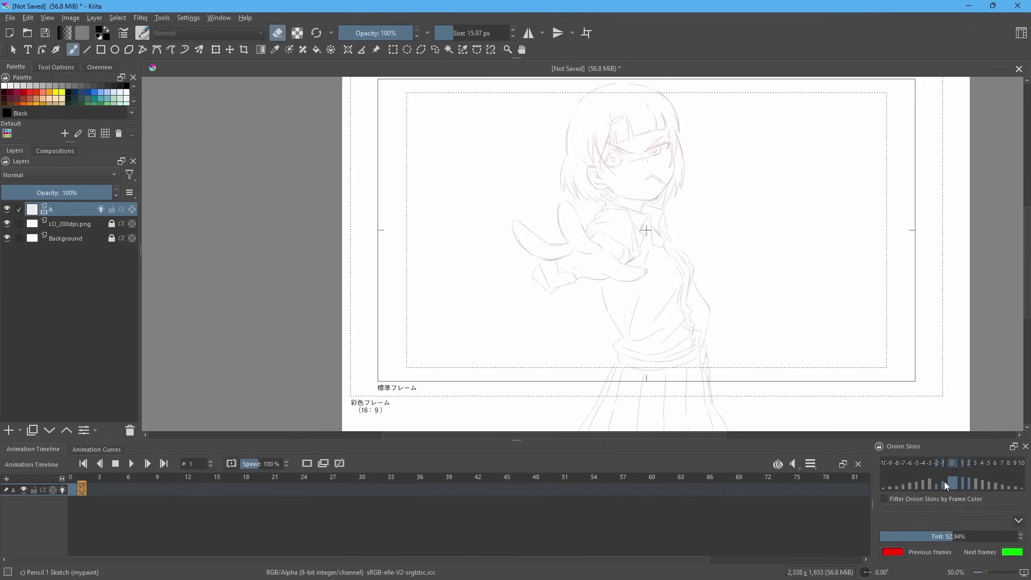
{"action": "left_click", "coordinate": [966, 486]}
Step: Draw the girl's turned face contour, jaw and neckline over the onion skin on frame 1
{"action": "scroll", "coordinate": [657, 160], "scroll_direction": "up", "scroll_amount": 1}
{"action": "left_click_drag", "start_coordinate": [658, 160], "coordinate": [668, 226]}
{"action": "key", "text": "e"}
{"action": "left_click_drag", "start_coordinate": [678, 275], "coordinate": [696, 211]}
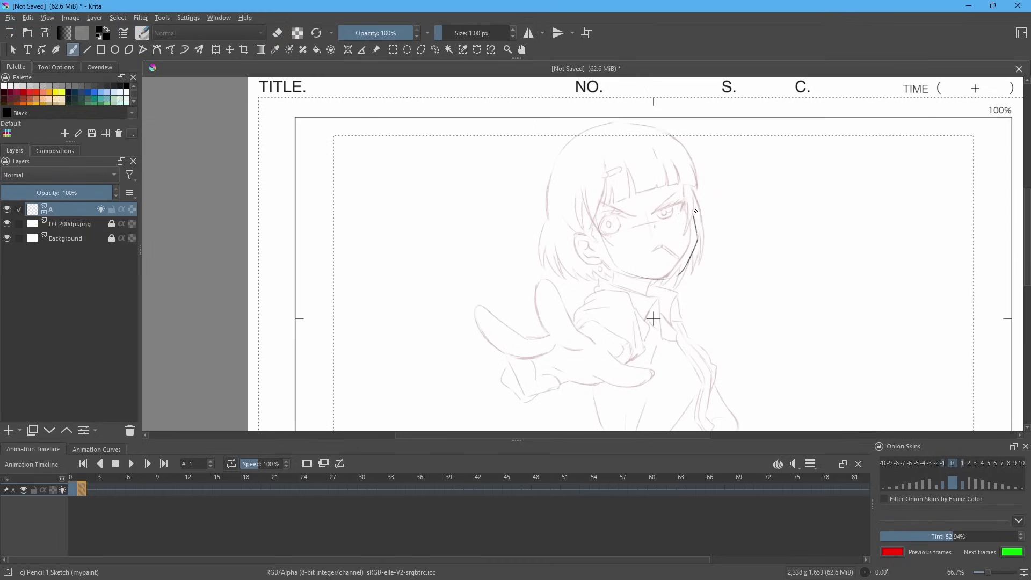
{"action": "mouse_move", "coordinate": [681, 162]}
{"action": "left_mouse_down"}
{"action": "mouse_move", "coordinate": [591, 210]}
{"action": "mouse_move", "coordinate": [597, 238]}
{"action": "left_mouse_up"}
{"action": "left_click_drag", "start_coordinate": [621, 273], "coordinate": [680, 273]}
{"action": "left_click_drag", "start_coordinate": [611, 278], "coordinate": [661, 294]}
Step: Add the eye and hair lines and complete the girl's pose with her arm swung across her chest
{"action": "left_click_drag", "start_coordinate": [670, 207], "coordinate": [691, 200]}
{"action": "key", "text": "e"}
{"action": "left_click_drag", "start_coordinate": [569, 147], "coordinate": [569, 183]}
{"action": "key", "text": "e"}
{"action": "left_click_drag", "start_coordinate": [563, 157], "coordinate": [564, 221]}
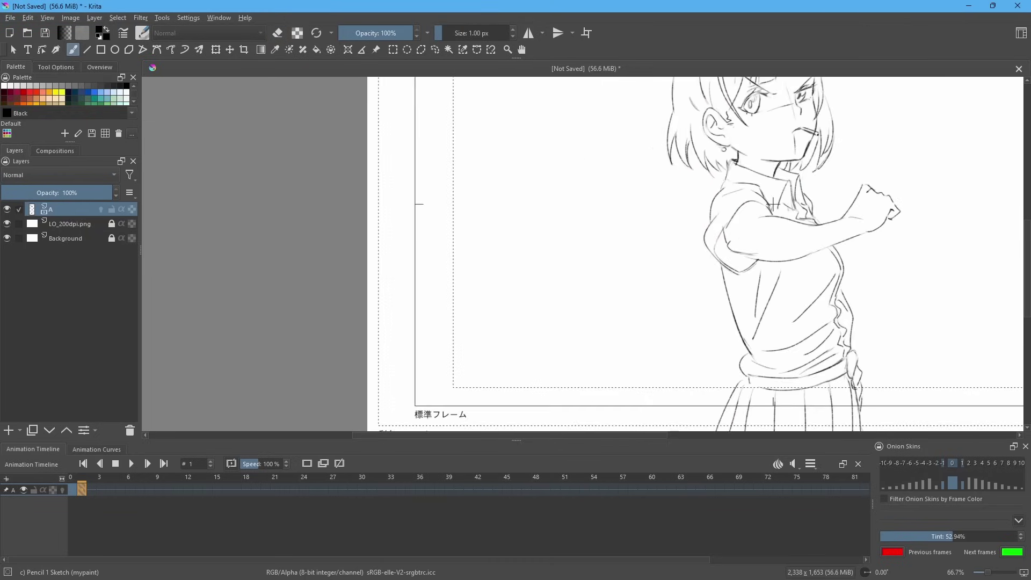
{"action": "left_click_drag", "start_coordinate": [608, 208], "coordinate": [557, 298]}
{"action": "key", "text": "ctrl+minus"}
{"action": "key", "text": "ctrl+minus"}
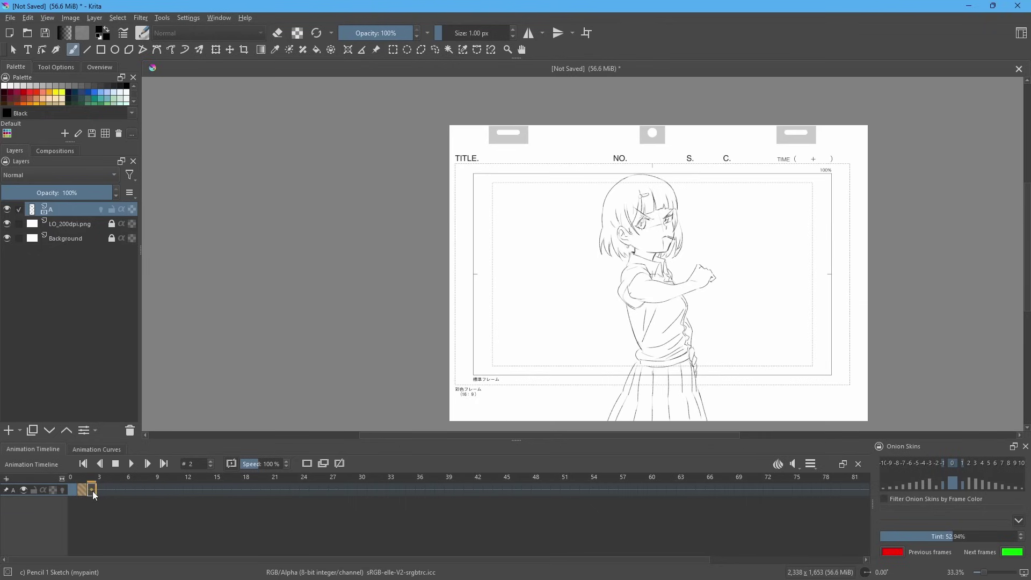
Step: Draw the in-between pose on frame 1 with the girl's fist in front of her chest, cleaning up the finger lines
{"action": "left_click", "coordinate": [82, 490]}
{"action": "key", "text": "plus"}
{"action": "key", "text": "plus"}
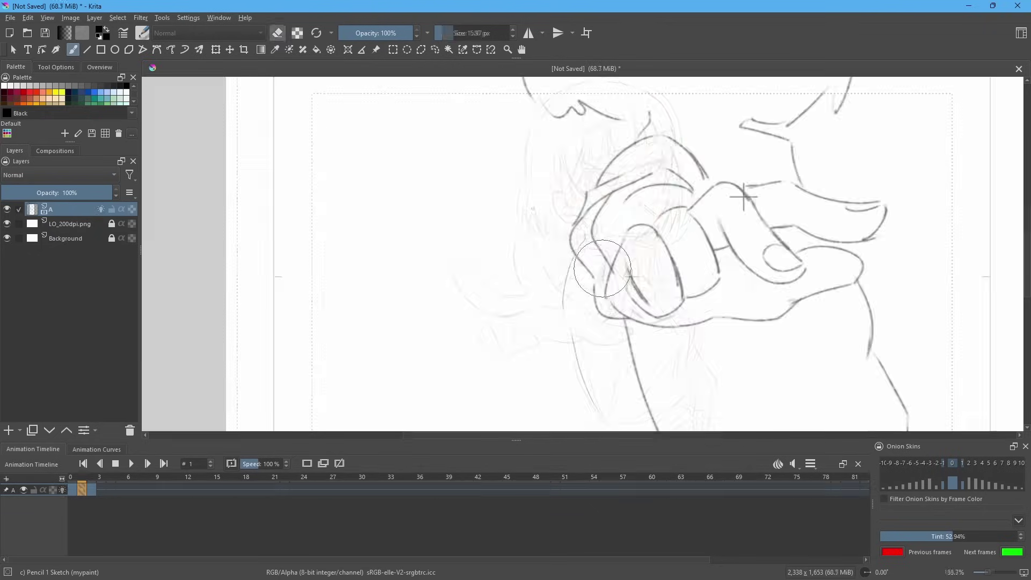
{"action": "left_click_drag", "start_coordinate": [627, 293], "coordinate": [660, 317]}
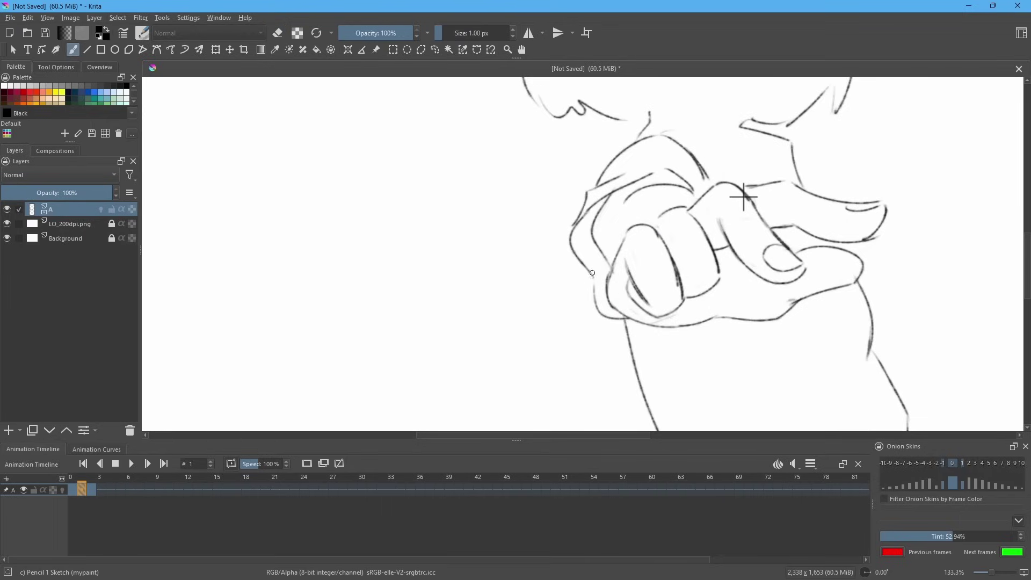
{"action": "key", "text": "minus"}
{"action": "key", "text": "e"}
{"action": "key", "text": "e"}
{"action": "key", "text": "e"}
{"action": "left_click_drag", "start_coordinate": [741, 286], "coordinate": [741, 291]}
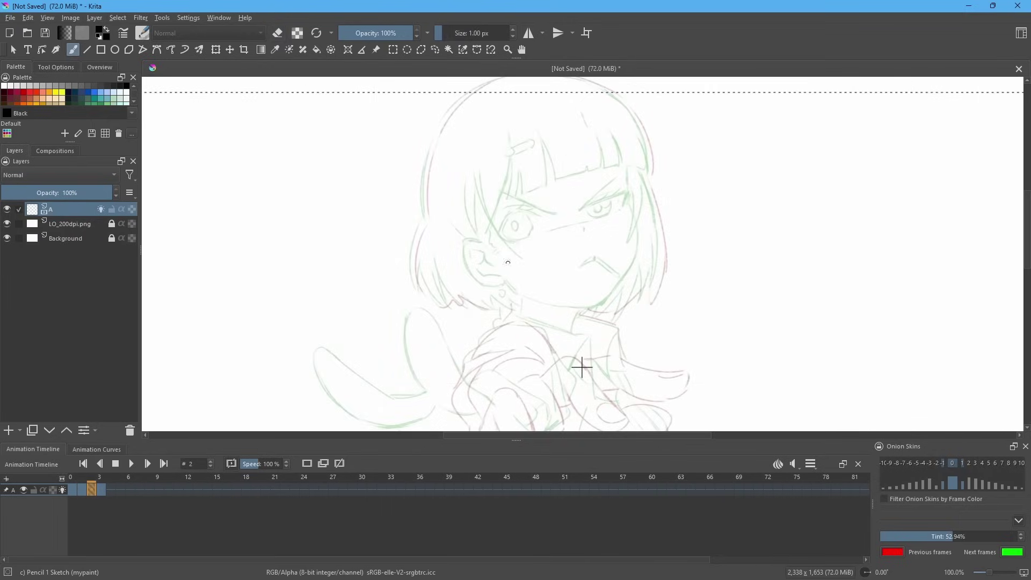
Step: Draw the in-between pose on frame 2 with the open hand reaching forward, tracing the onion skins and erasing stray lines
{"action": "mouse_move", "coordinate": [500, 278]}
{"action": "left_mouse_down"}
{"action": "mouse_move", "coordinate": [524, 299]}
{"action": "mouse_move", "coordinate": [575, 308]}
{"action": "mouse_move", "coordinate": [477, 284]}
{"action": "left_mouse_up"}
{"action": "key", "text": "ctrl+z"}
{"action": "left_click_drag", "start_coordinate": [473, 284], "coordinate": [461, 241]}
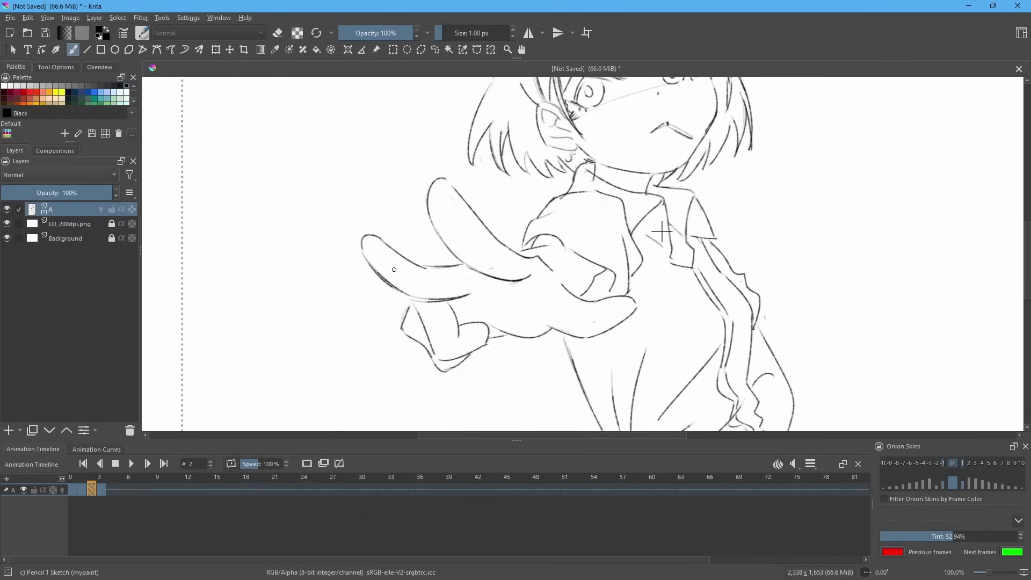
{"action": "key", "text": "e"}
{"action": "key", "text": "e"}
{"action": "key", "text": "e"}
{"action": "key", "text": "e"}
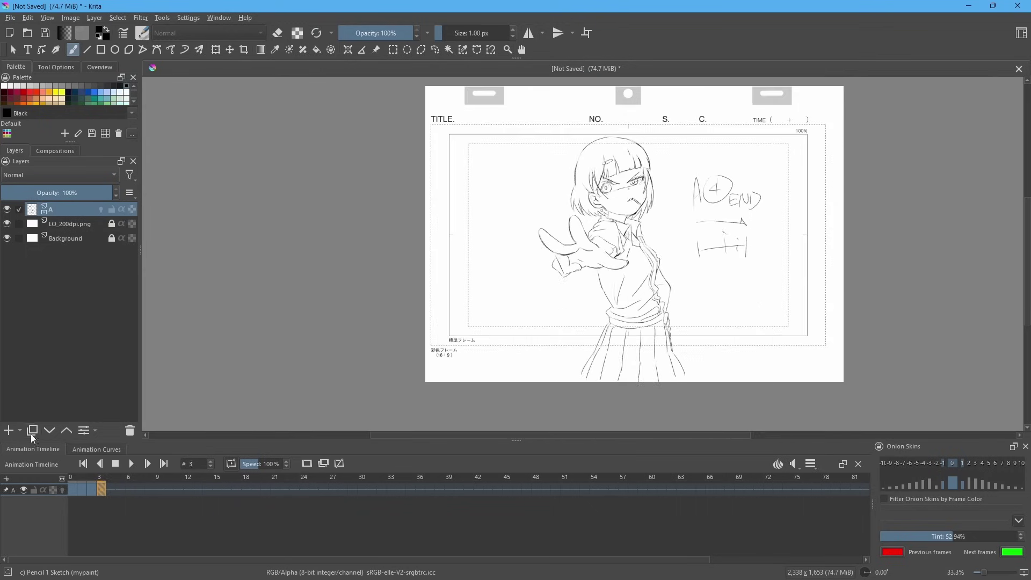
Step: Add a new paint layer beneath layer A and draw Tomato red shading guides on the girl's hair and eyes at frame 3
{"action": "left_click", "coordinate": [9, 430]}
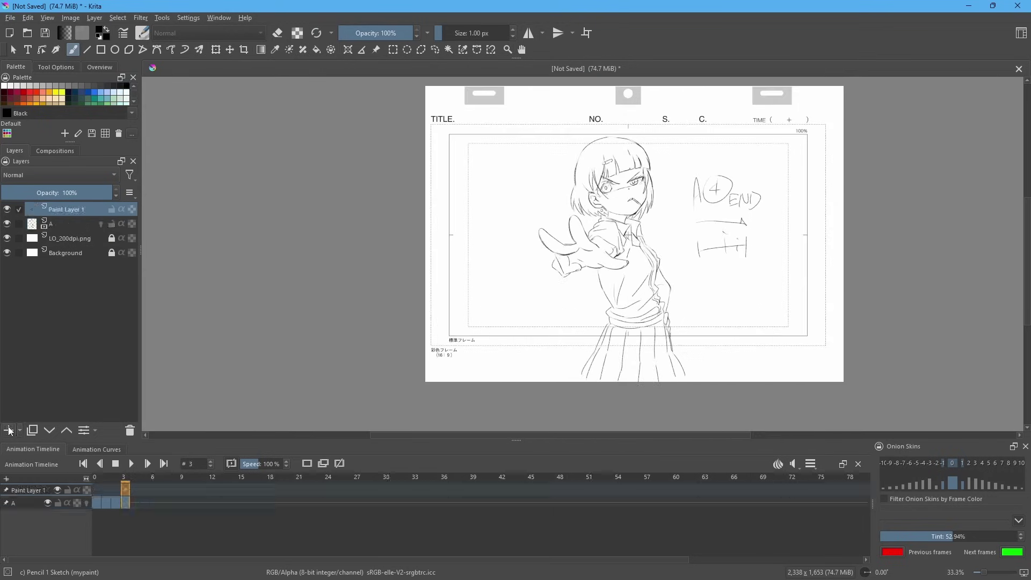
{"action": "left_click_drag", "start_coordinate": [67, 210], "coordinate": [67, 227]}
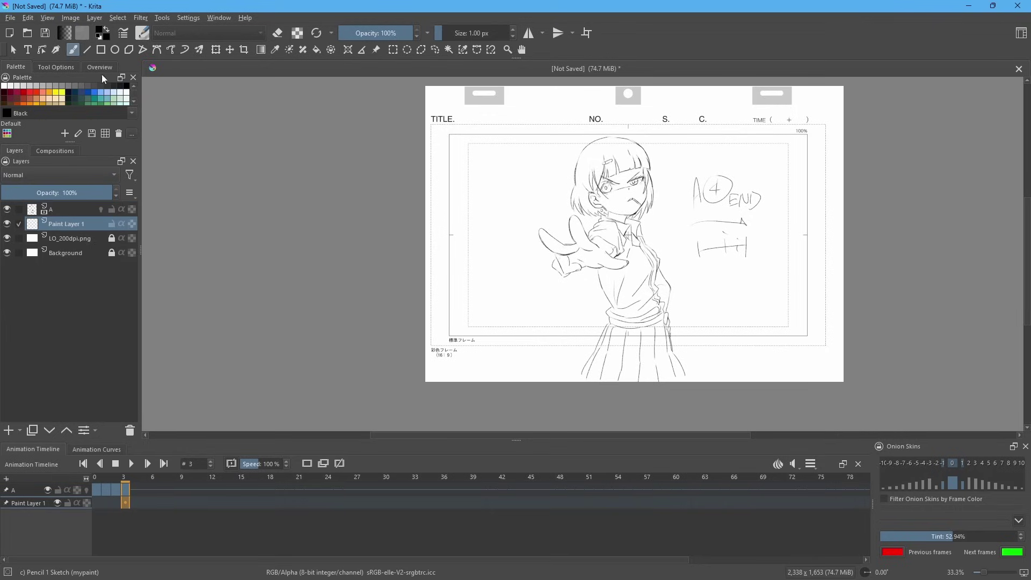
{"action": "left_click", "coordinate": [98, 94]}
{"action": "scroll", "coordinate": [573, 162], "scroll_direction": "up", "scroll_amount": 3}
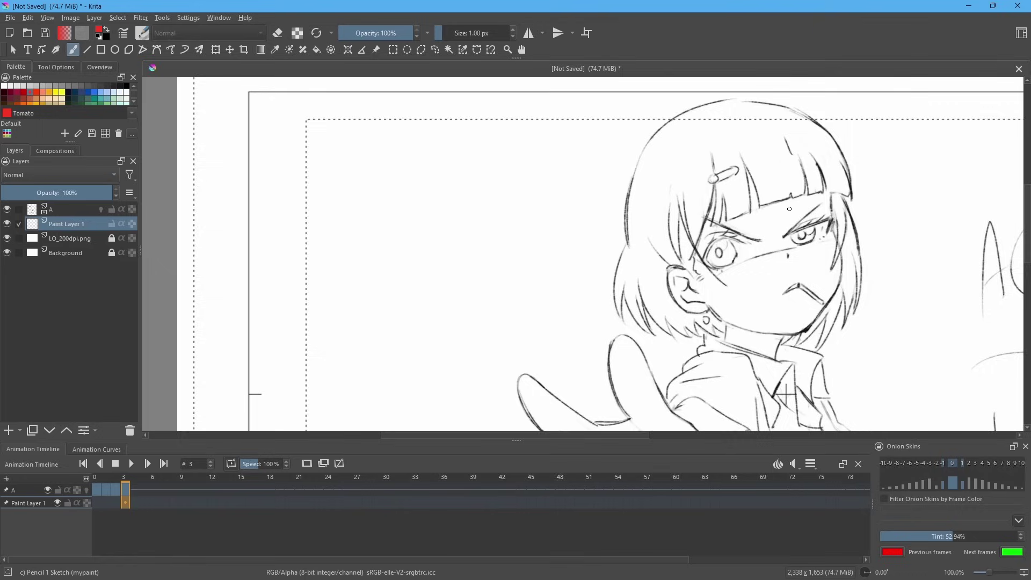
{"action": "key", "text": "plus"}
{"action": "left_click_drag", "start_coordinate": [771, 232], "coordinate": [763, 248]}
{"action": "left_click_drag", "start_coordinate": [795, 240], "coordinate": [792, 264]}
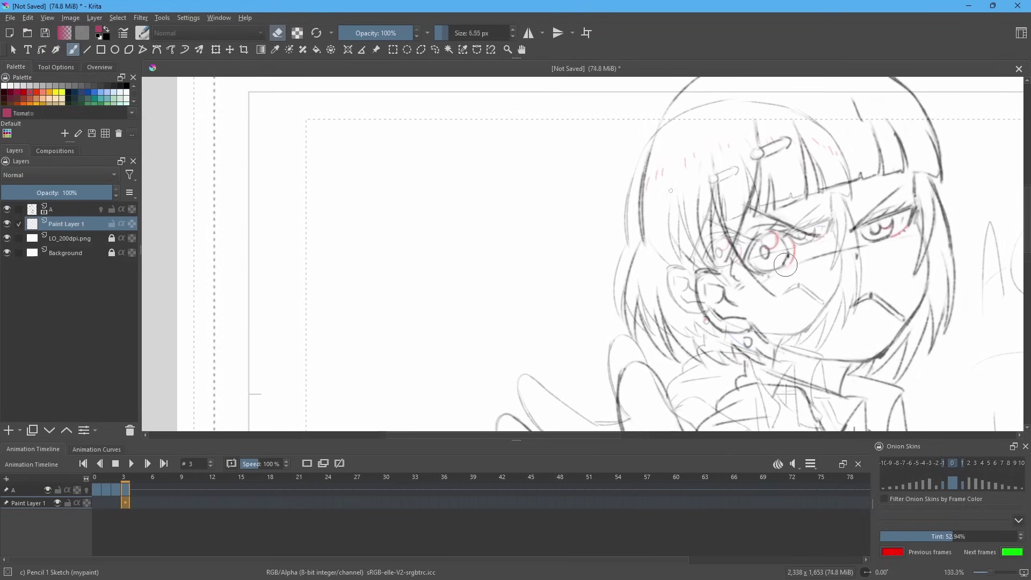
{"action": "mouse_move", "coordinate": [648, 244]}
{"action": "left_mouse_down"}
{"action": "mouse_move", "coordinate": [649, 307]}
{"action": "mouse_move", "coordinate": [617, 258]}
{"action": "left_mouse_up"}
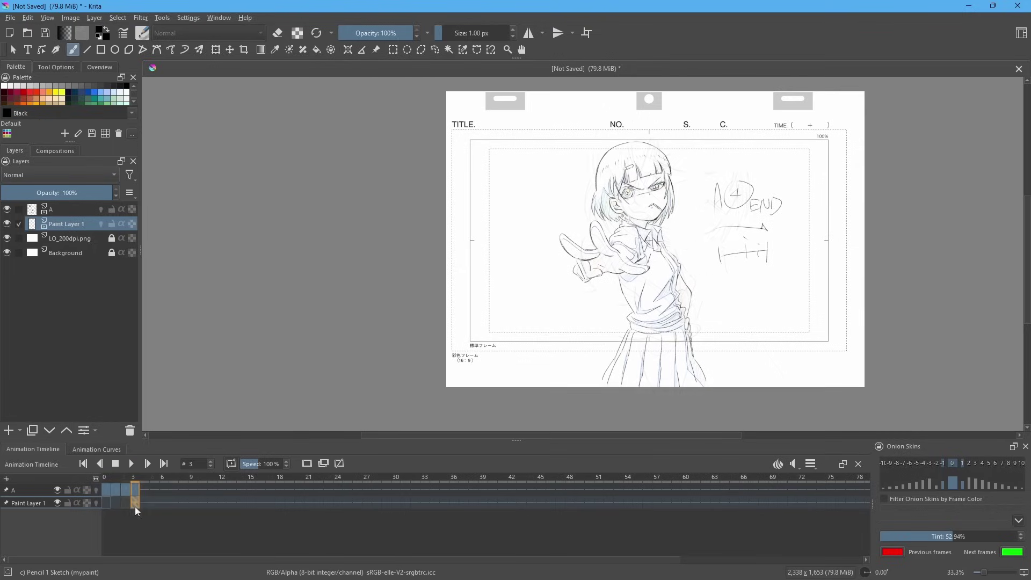
Step: Move the last three keyframes of both drawing layers along the timeline to frames 21, 27 and 33
{"action": "left_click", "coordinate": [146, 507]}
{"action": "left_click", "coordinate": [137, 502]}
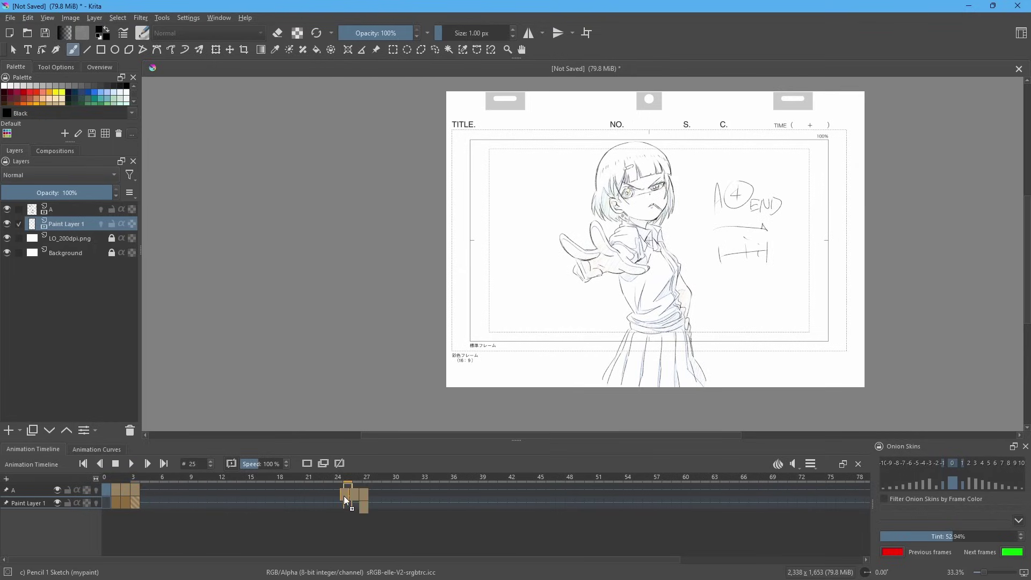
{"action": "left_click_drag", "start_coordinate": [312, 494], "coordinate": [312, 494]}
{"action": "left_click", "coordinate": [319, 491]}
{"action": "left_click", "coordinate": [327, 502], "text": "shift"}
{"action": "left_click_drag", "start_coordinate": [328, 502], "coordinate": [376, 502]}
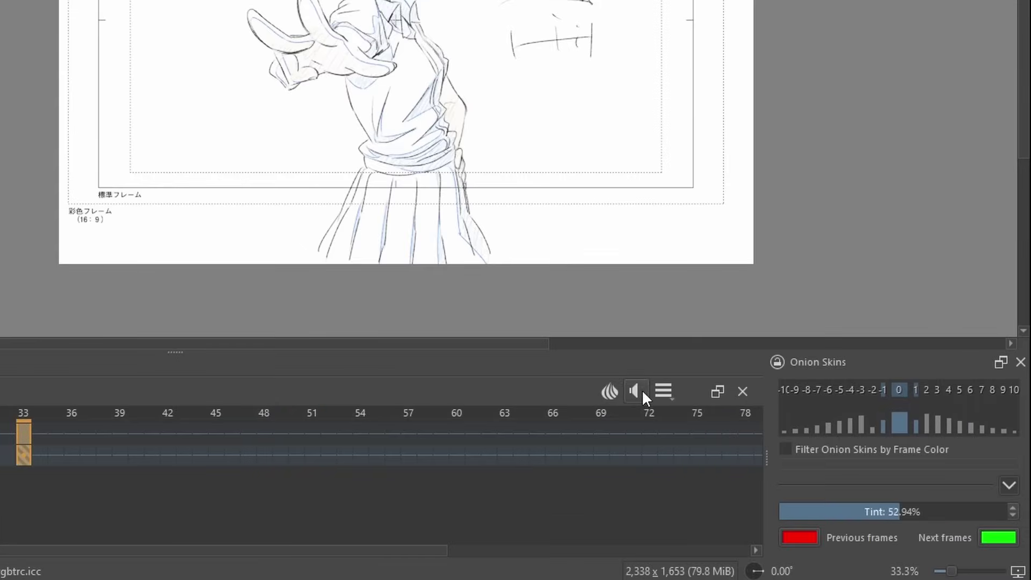
Step: Set the animation's clip end to frame 48
{"action": "left_click", "coordinate": [663, 391]}
{"action": "type", "text": "48"}
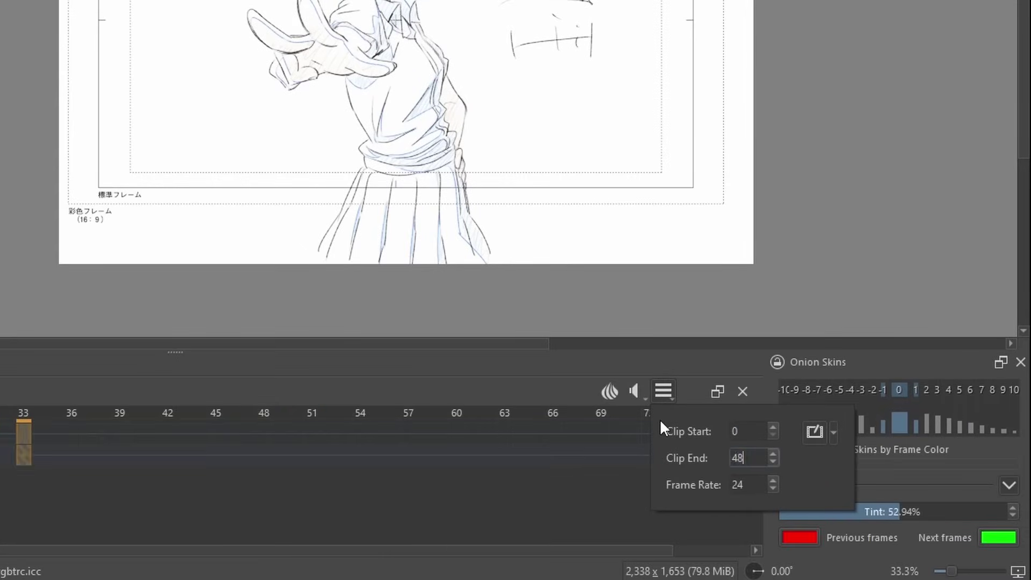
{"action": "key", "text": "Return"}
{"action": "left_click", "coordinate": [345, 455]}
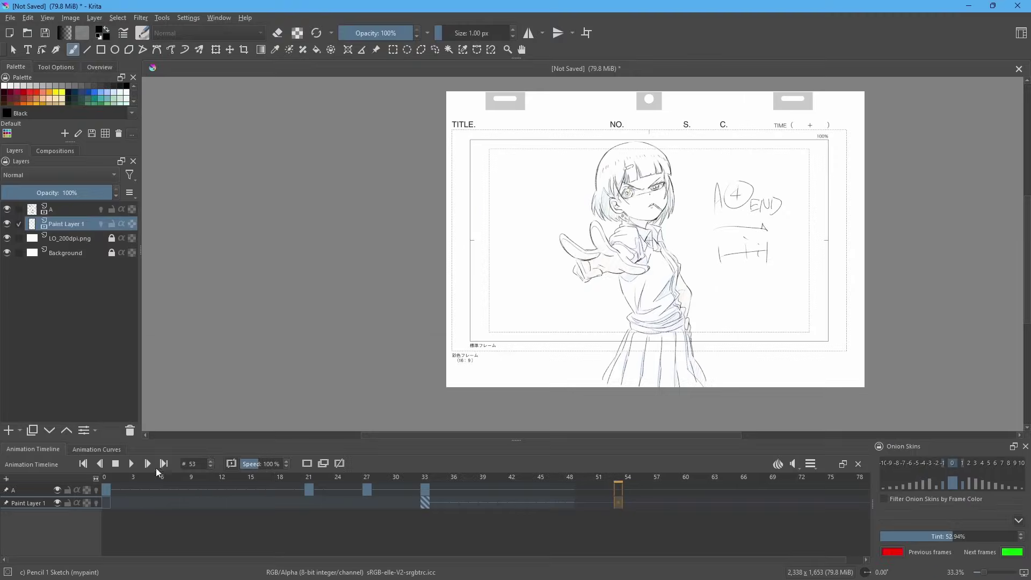